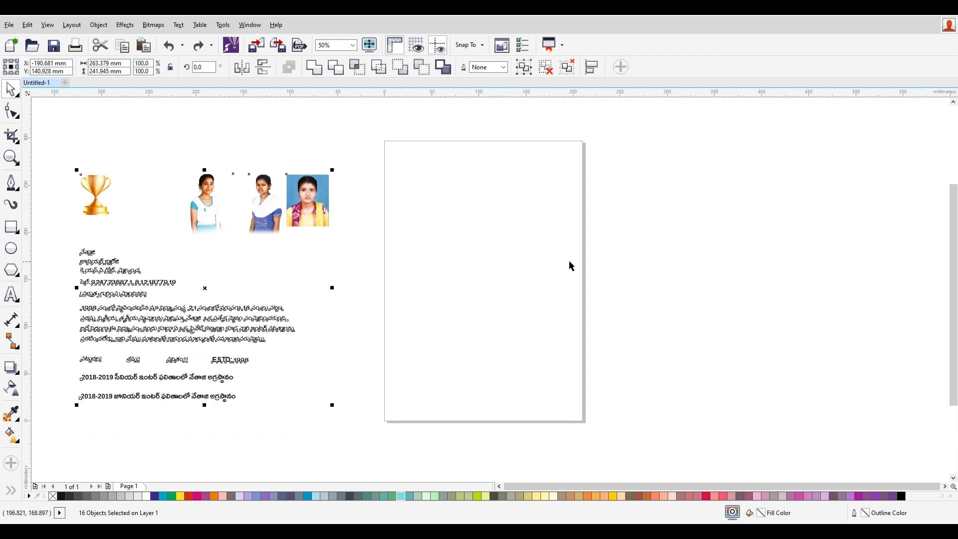
{"action": "left_click", "coordinate": [551, 217]}
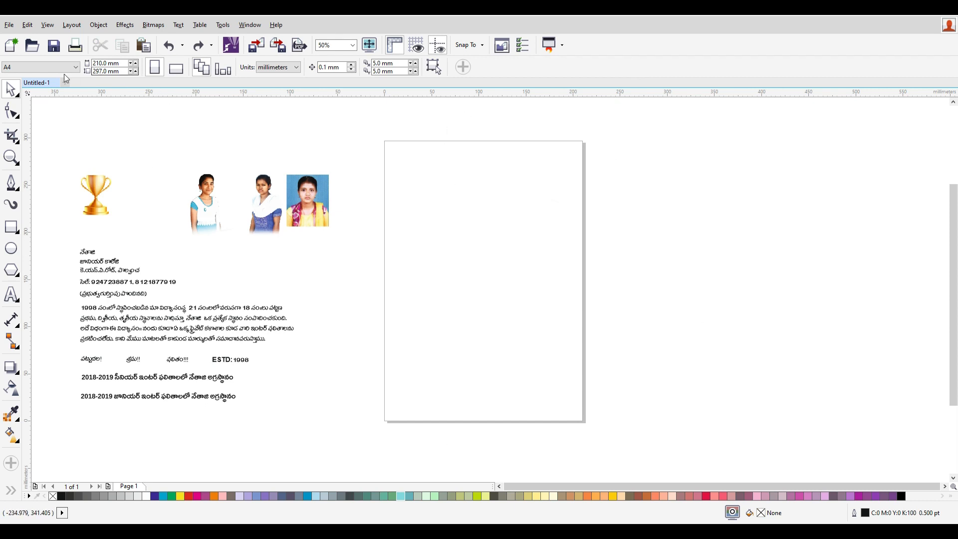
{"action": "key", "text": "F10"}
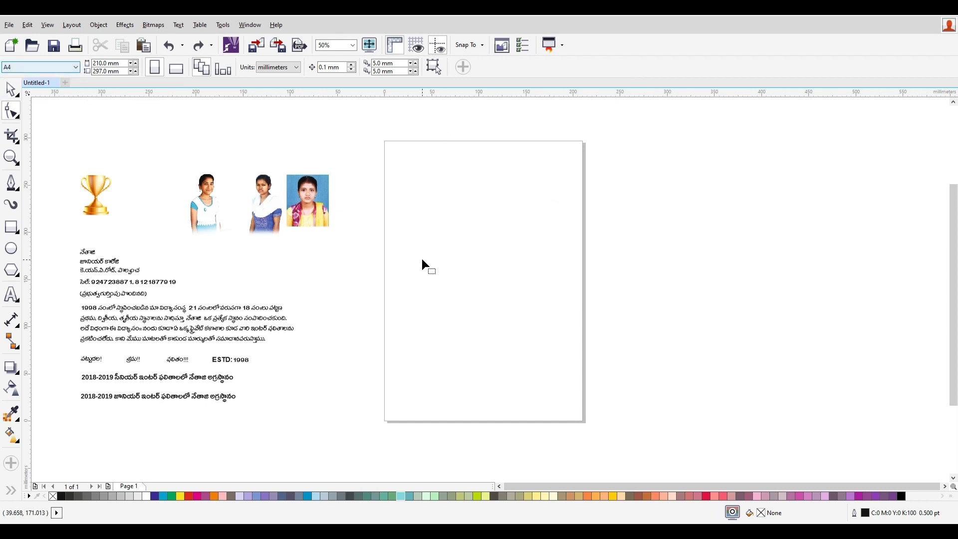
{"action": "left_click", "coordinate": [11, 89]}
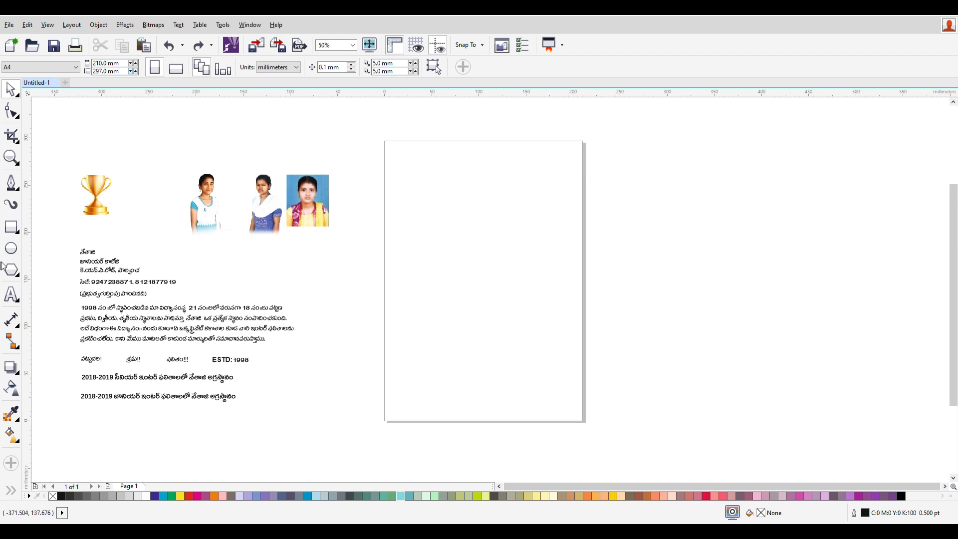
{"action": "right_click", "coordinate": [15, 232]}
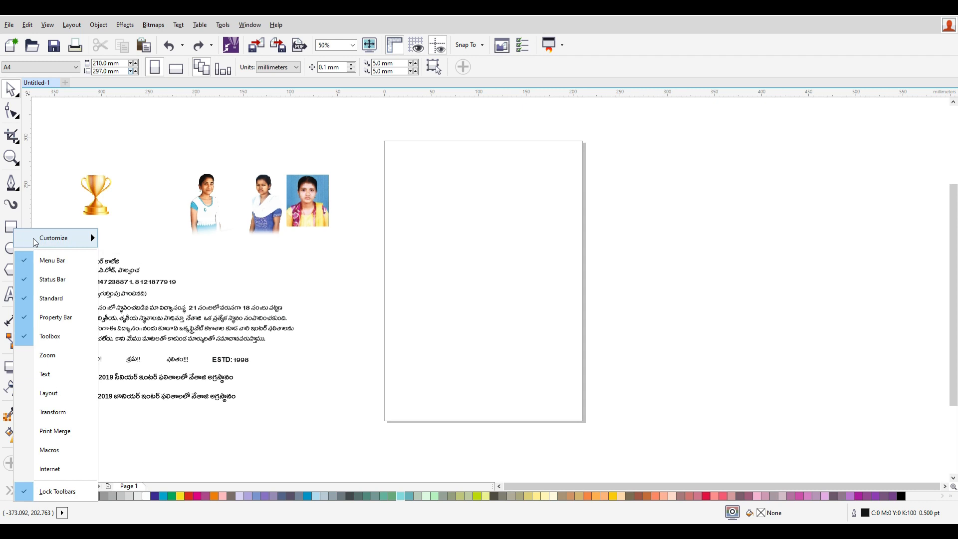
{"action": "left_click", "coordinate": [31, 210]}
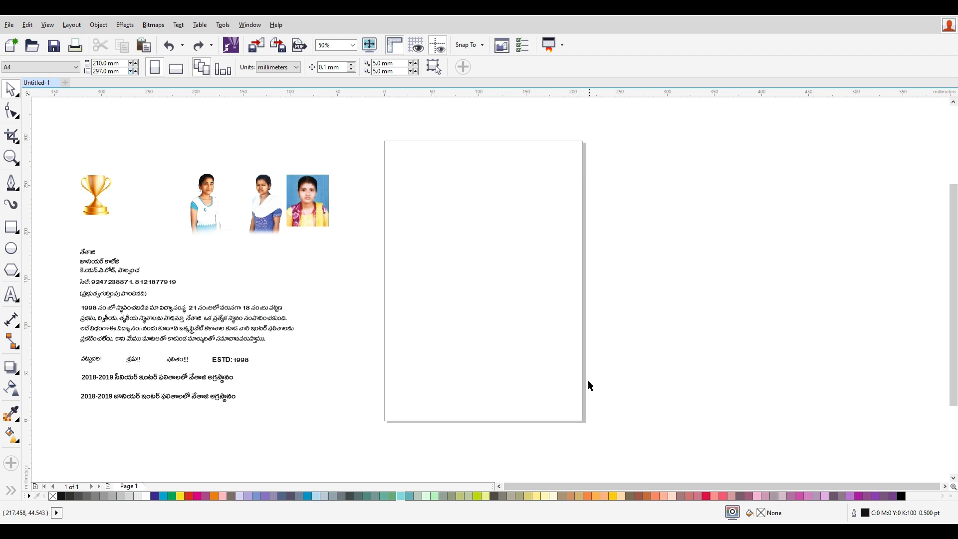
Create a page-sized 210 × 297 mm rectangle with a cyan C60 M0 Y20 K0 fill and no outline.
{"action": "double_click", "coordinate": [12, 228]}
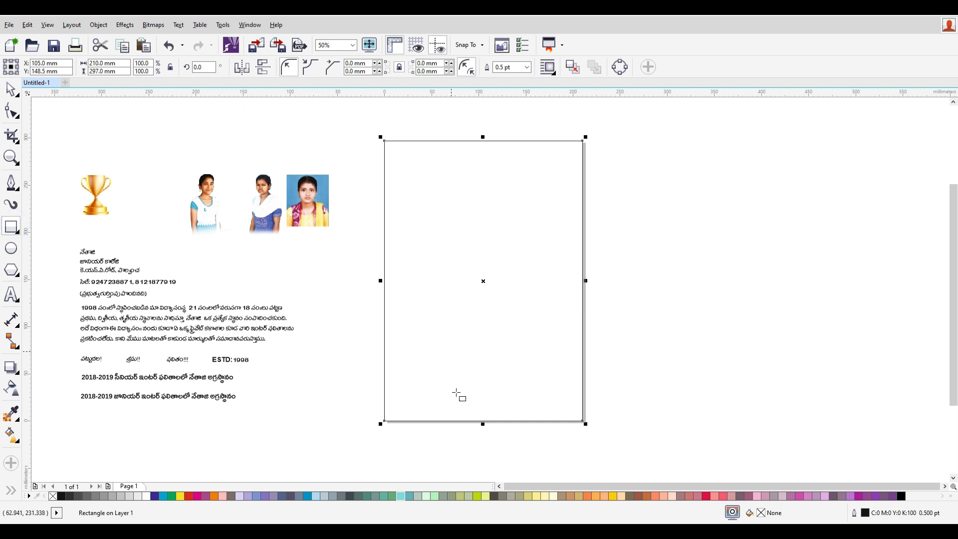
{"action": "left_click", "coordinate": [402, 496]}
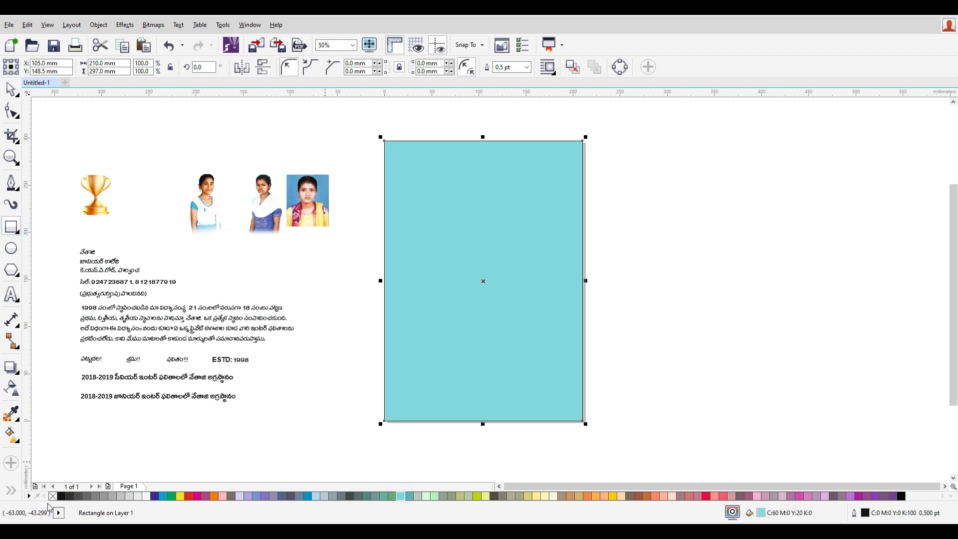
{"action": "right_click", "coordinate": [53, 497]}
{"action": "key", "text": "ctrl+z"}
{"action": "left_click", "coordinate": [527, 70]}
{"action": "left_click", "coordinate": [517, 78]}
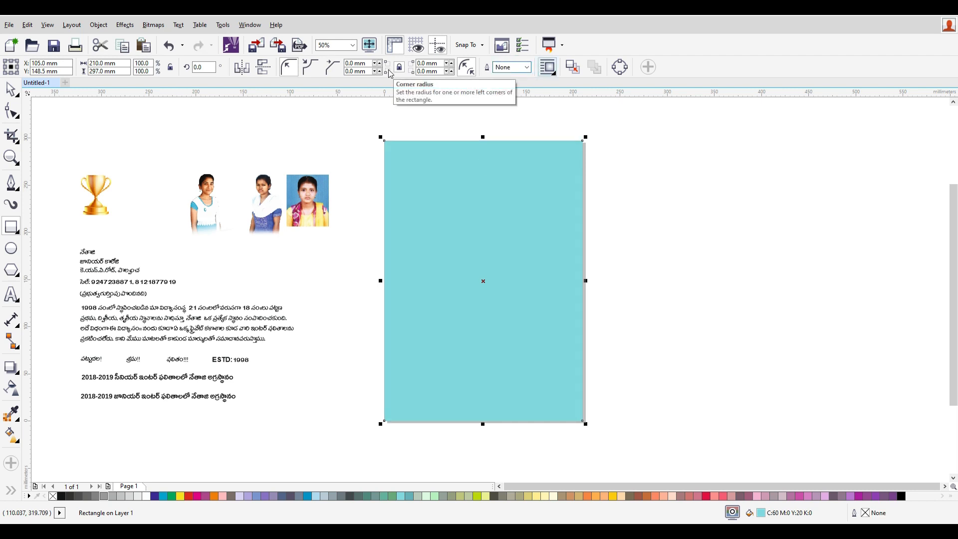
{"action": "key", "text": "space"}
{"action": "left_click", "coordinate": [529, 275]}
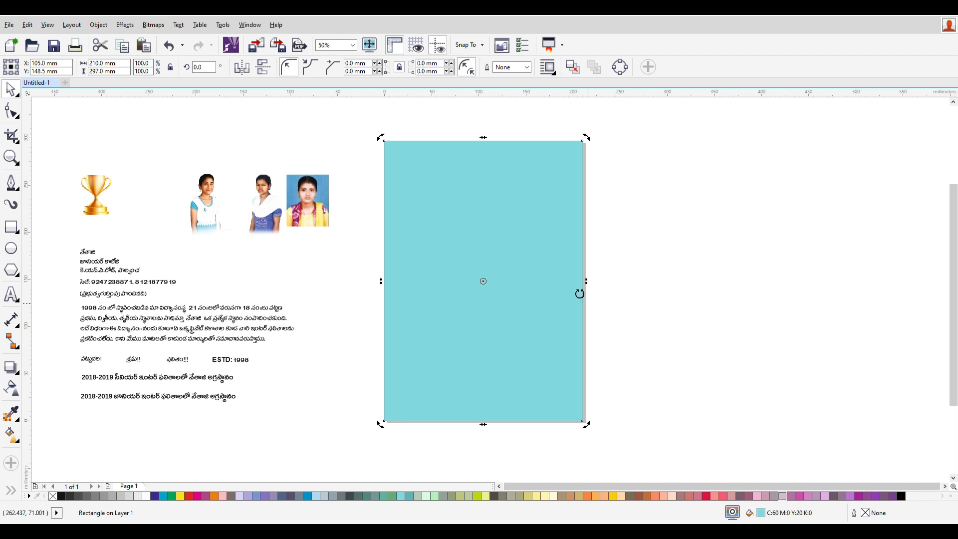
Lighten the page rectangle's uniform fill to C33 M0 Y11 K0.
{"action": "double_click", "coordinate": [761, 514]}
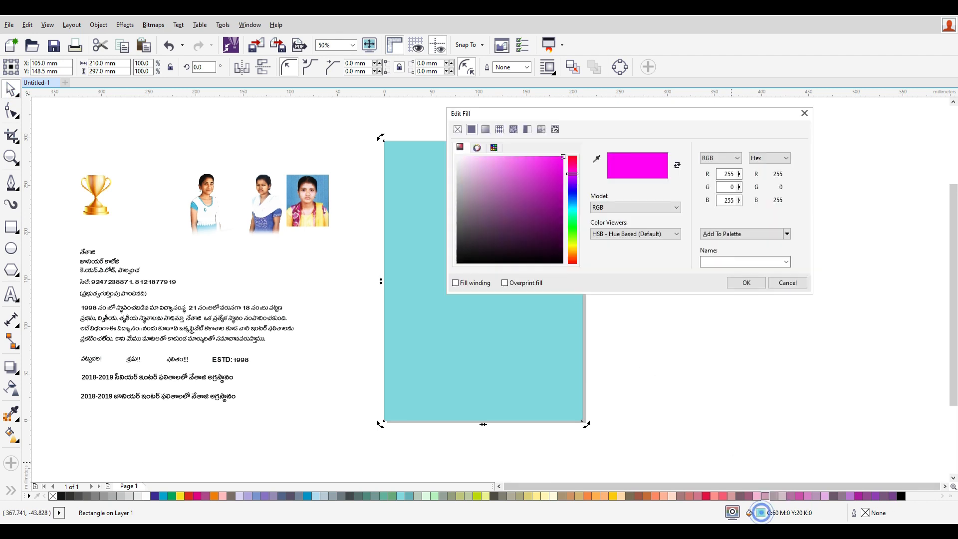
{"action": "left_click", "coordinate": [492, 165]}
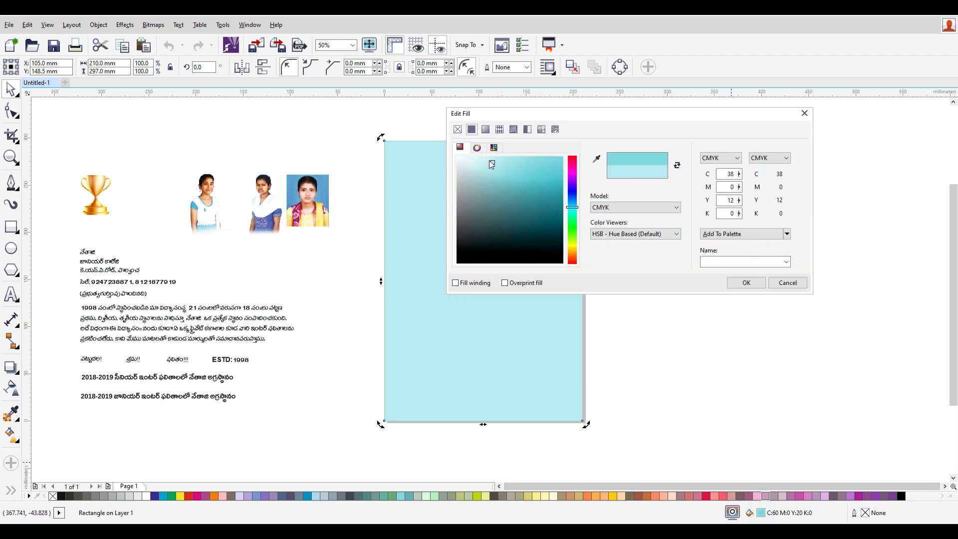
{"action": "left_click", "coordinate": [490, 160]}
{"action": "left_click", "coordinate": [748, 281]}
{"action": "left_click", "coordinate": [327, 131]}
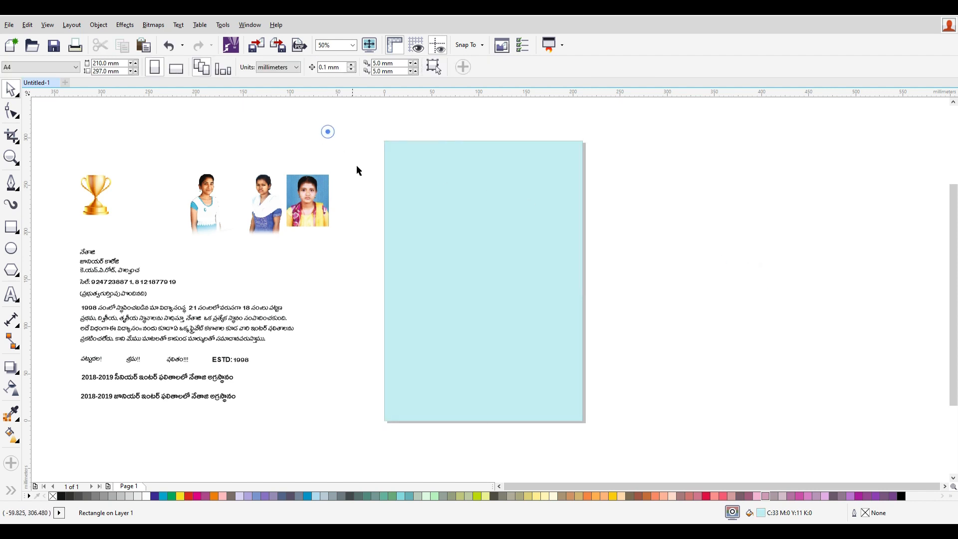
Draw an ellipse about 266 × 157 mm across the upper part of the page, extending past both sides.
{"action": "left_click", "coordinate": [16, 251]}
{"action": "right_click", "coordinate": [16, 252]}
{"action": "left_click", "coordinate": [41, 226]}
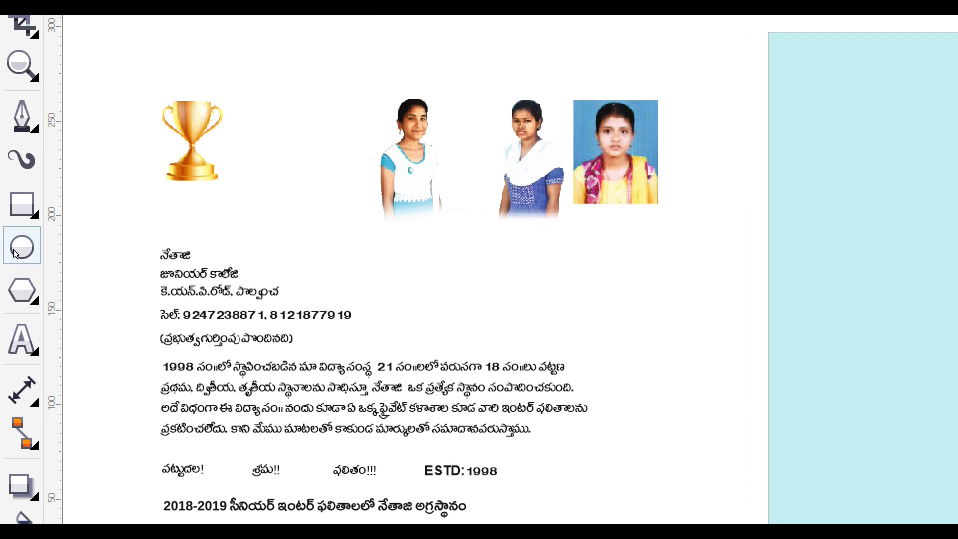
{"action": "left_click", "coordinate": [13, 249]}
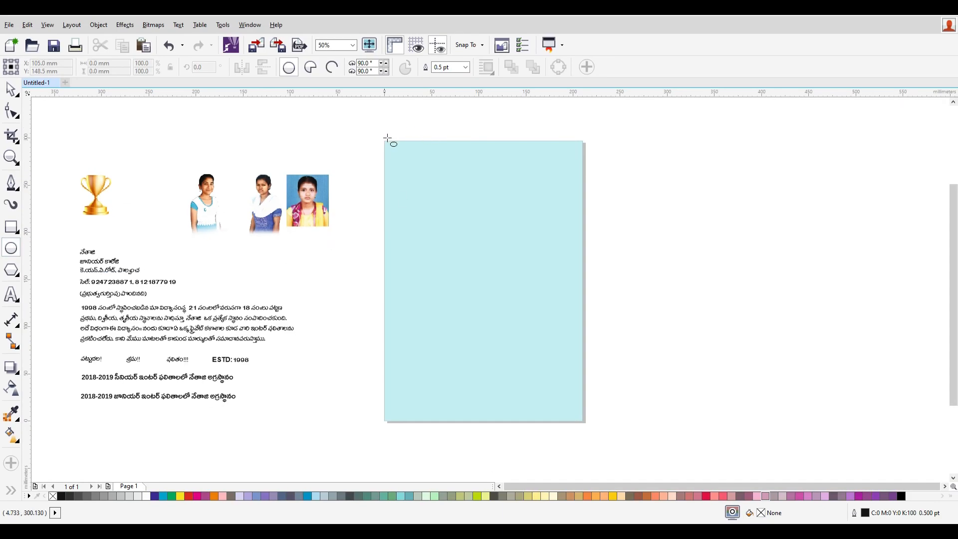
{"action": "left_click_drag", "start_coordinate": [357, 119], "coordinate": [608, 269]}
{"action": "left_click", "coordinate": [12, 88]}
Stretch the ellipse upward to about 216 mm high and move it up to centre at about X 102, Y 287 mm.
{"action": "scroll", "coordinate": [523, 166], "scroll_direction": "down", "scroll_amount": 2}
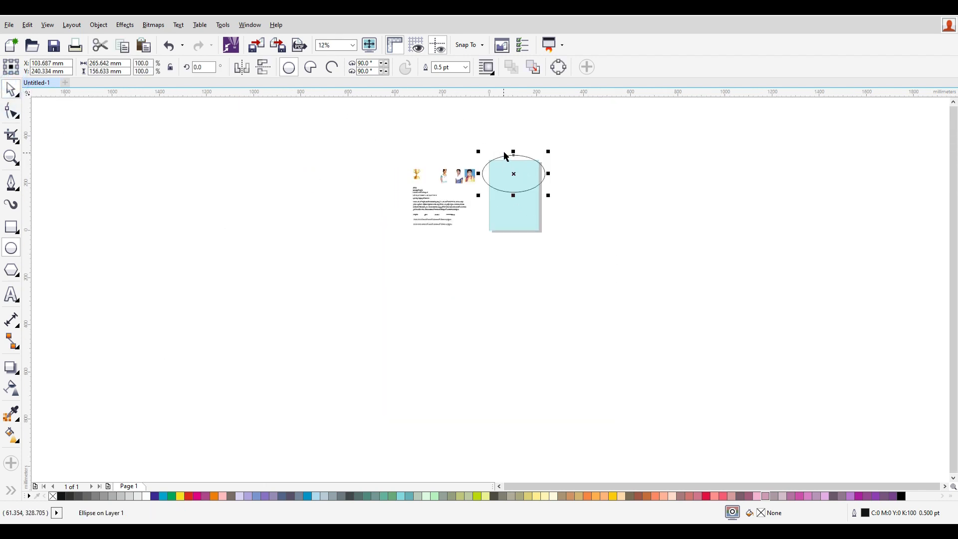
{"action": "scroll", "coordinate": [505, 152], "scroll_direction": "up", "scroll_amount": 1}
{"action": "left_click_drag", "start_coordinate": [521, 156], "coordinate": [522, 126]}
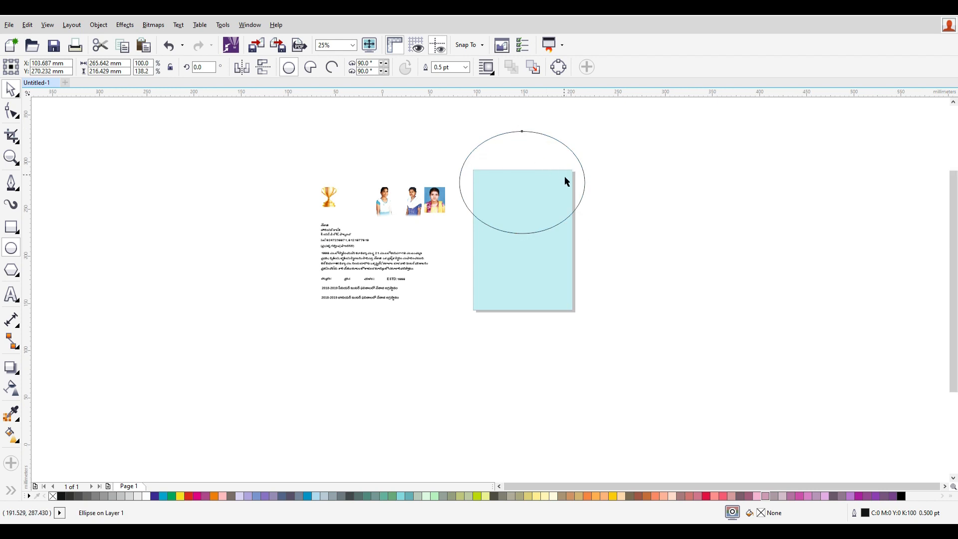
{"action": "scroll", "coordinate": [567, 179], "scroll_direction": "up", "scroll_amount": 2}
{"action": "scroll", "coordinate": [507, 338], "scroll_direction": "down", "scroll_amount": 1}
{"action": "left_click_drag", "start_coordinate": [456, 370], "coordinate": [453, 354]}
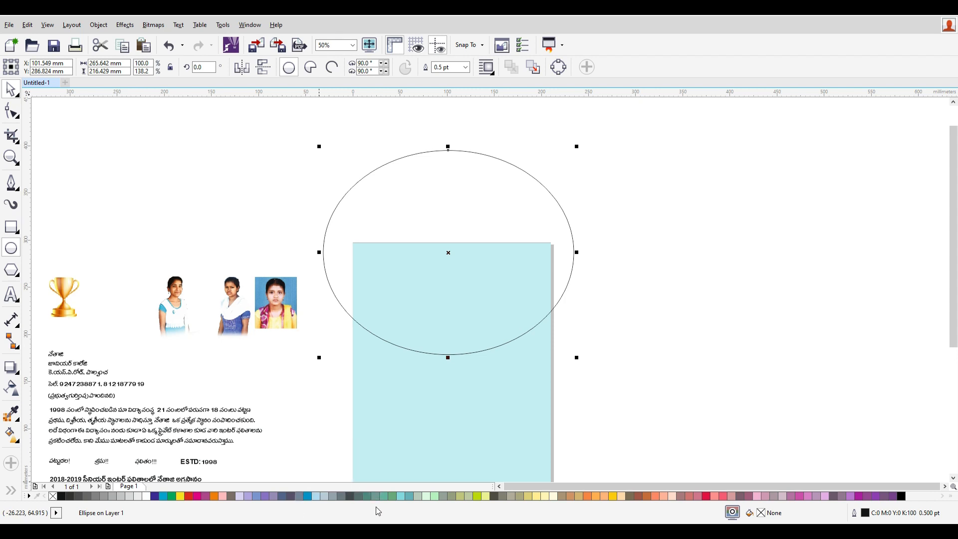
Fill the ellipse with teal C60 M0 Y20 K20 and apply a horizontal linear fountain fill fading to white on its right.
{"action": "left_click", "coordinate": [408, 496]}
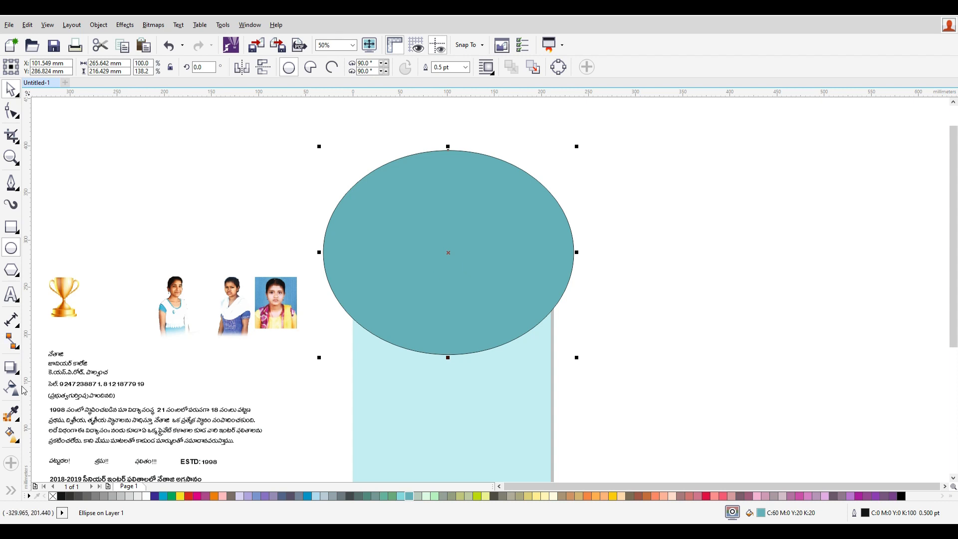
{"action": "left_click", "coordinate": [11, 490]}
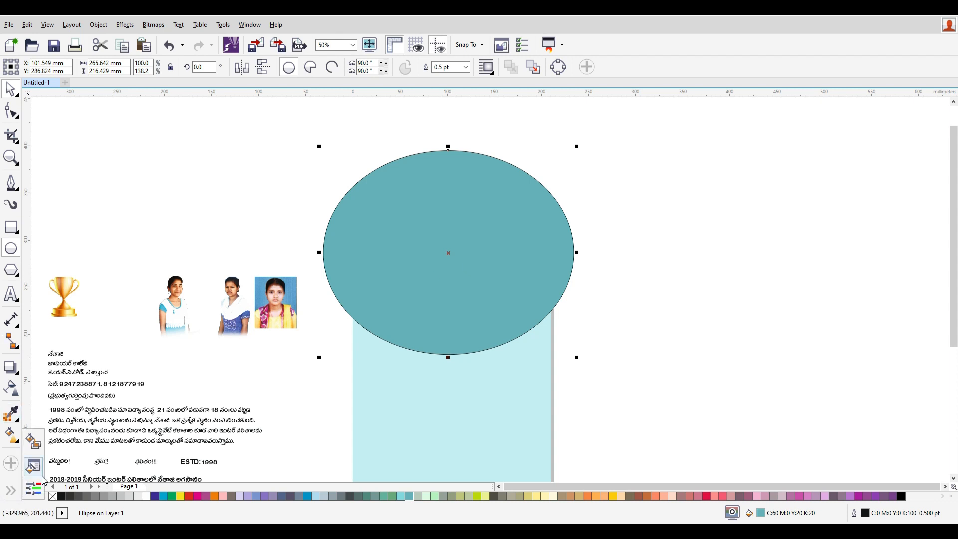
{"action": "left_click", "coordinate": [11, 492]}
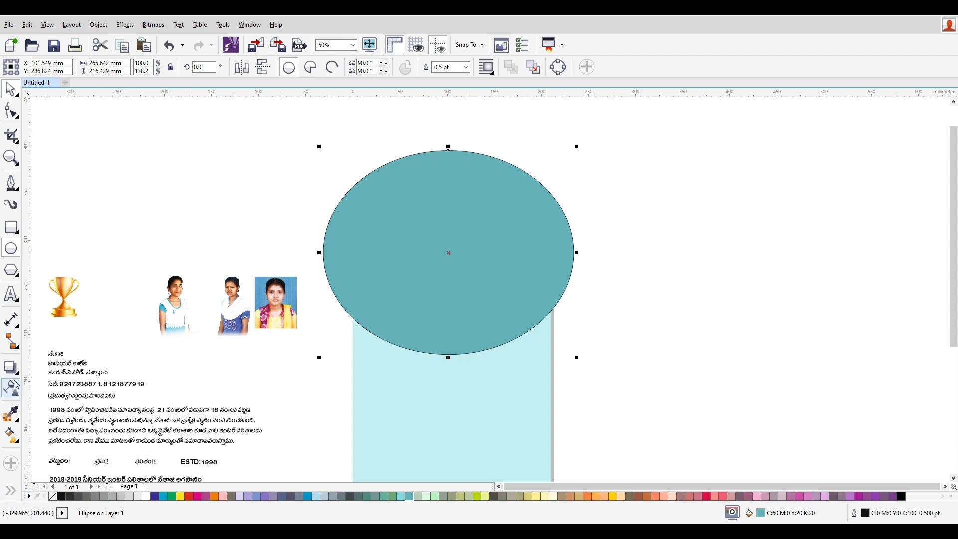
{"action": "key", "text": "g"}
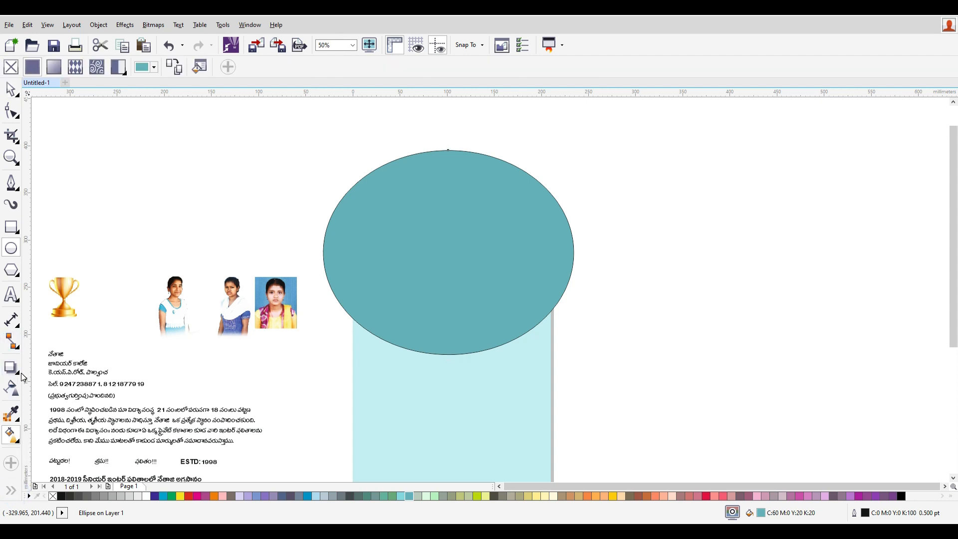
{"action": "left_click", "coordinate": [15, 441]}
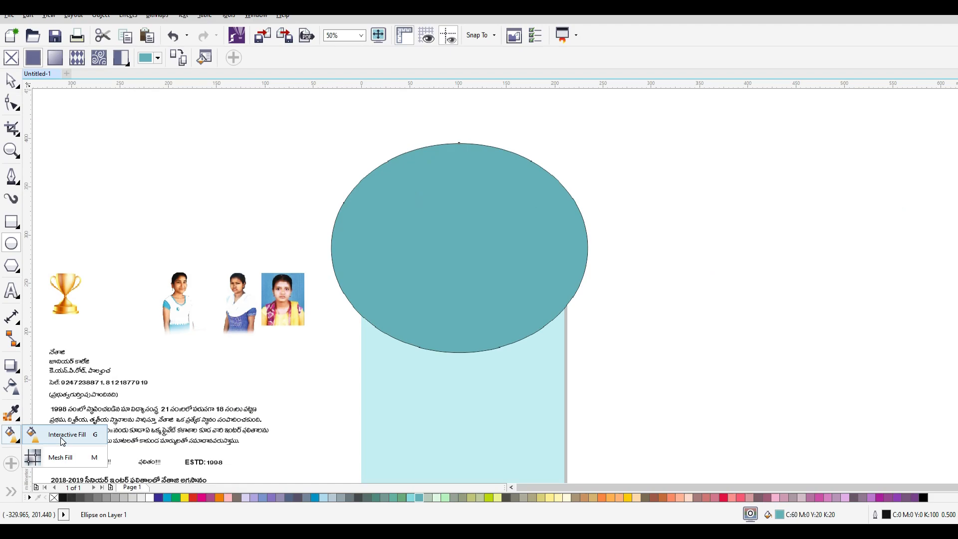
{"action": "left_click", "coordinate": [56, 439]}
{"action": "left_click_drag", "start_coordinate": [352, 273], "coordinate": [562, 275]}
{"action": "key", "text": "space"}
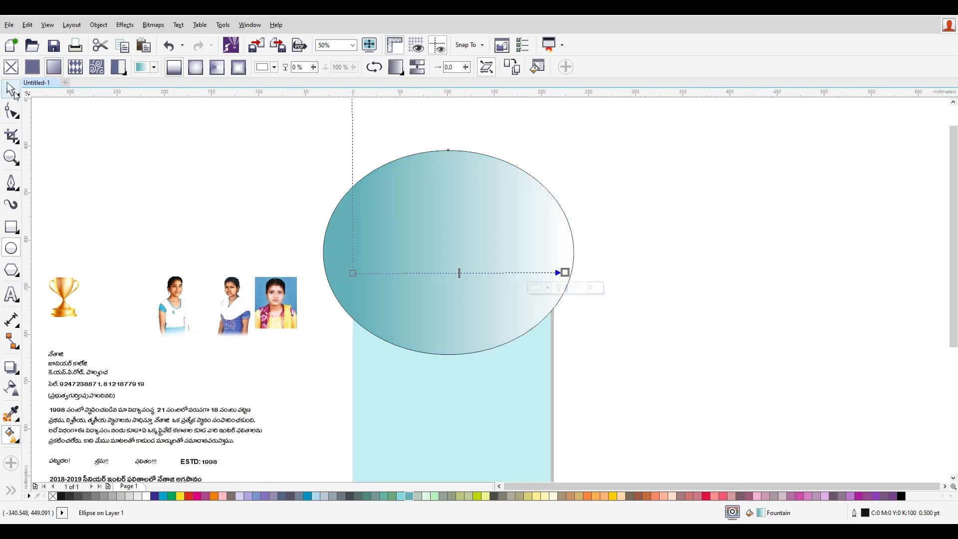
{"action": "left_click_drag", "start_coordinate": [470, 207], "coordinate": [472, 177]}
{"action": "key", "text": "ctrl+z"}
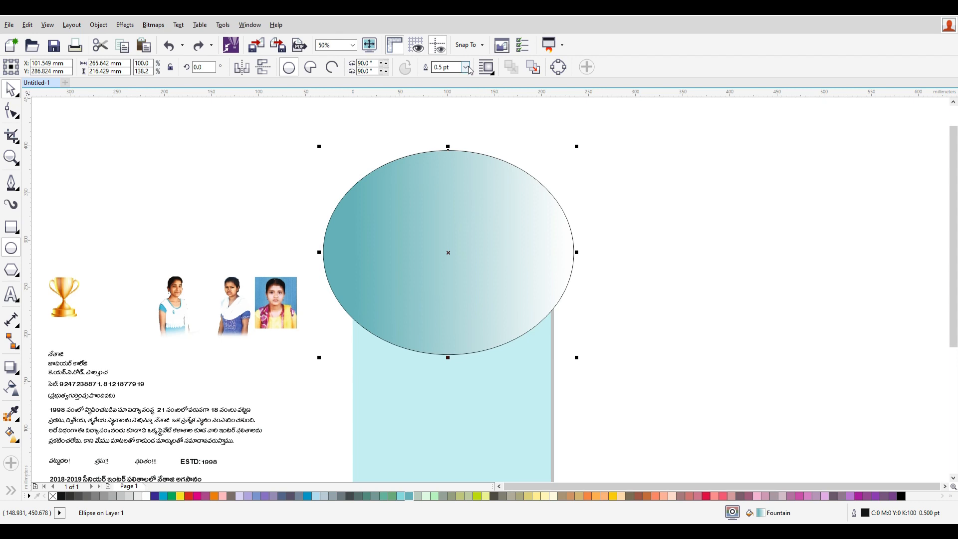
Remove the gradient ellipse's outline by setting its outline width to None.
{"action": "left_click", "coordinate": [467, 68]}
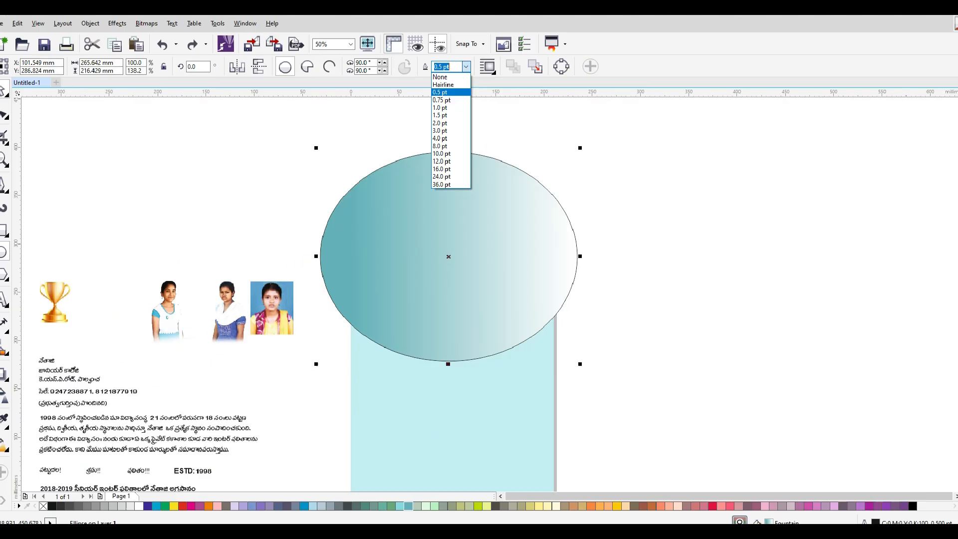
{"action": "left_click", "coordinate": [466, 67]}
{"action": "left_click", "coordinate": [441, 77]}
{"action": "left_click_drag", "start_coordinate": [486, 250], "coordinate": [477, 197]}
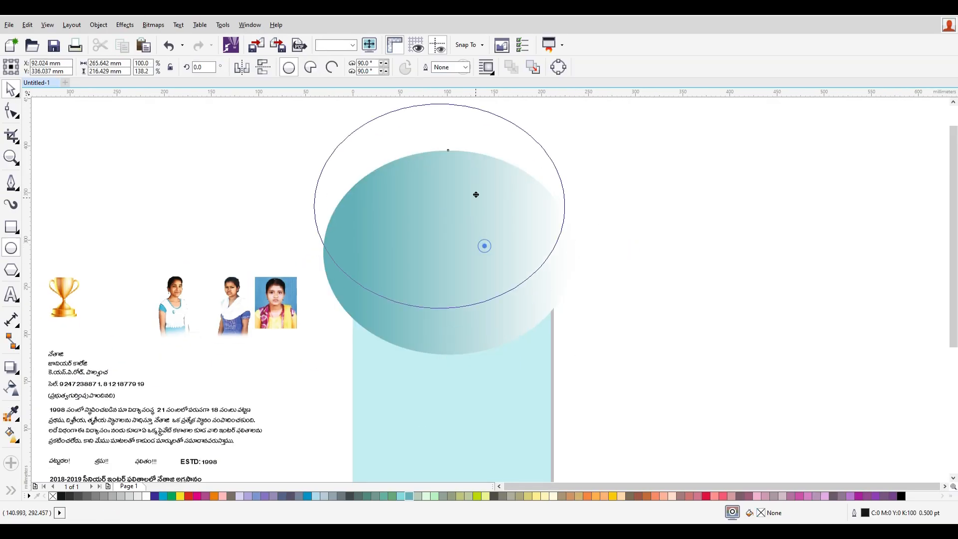
{"action": "key", "text": "ctrl+z"}
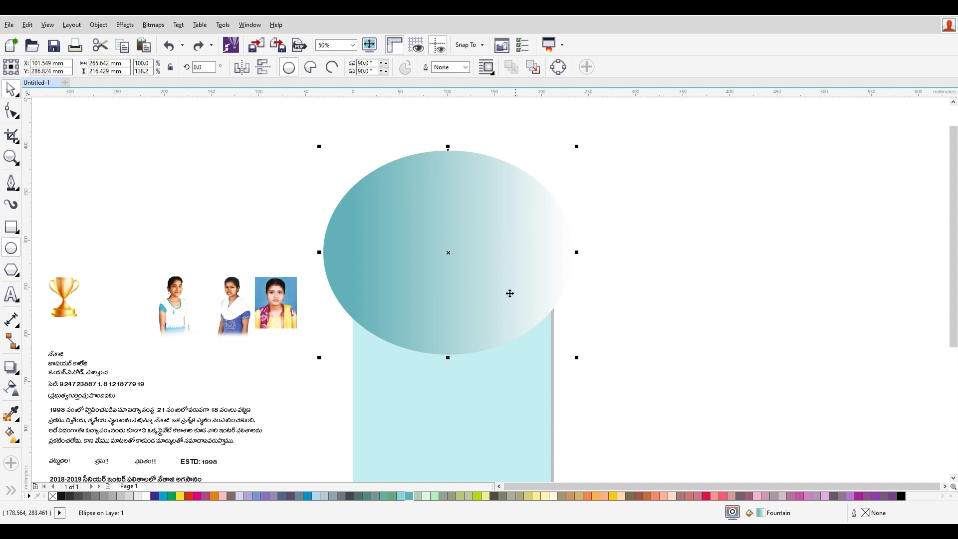
Redraw the ellipse's horizontal fountain fill and change its white end colour to dark green with C100, Y78 and K18.
{"action": "key", "text": "g"}
{"action": "left_click_drag", "start_coordinate": [372, 270], "coordinate": [558, 266]}
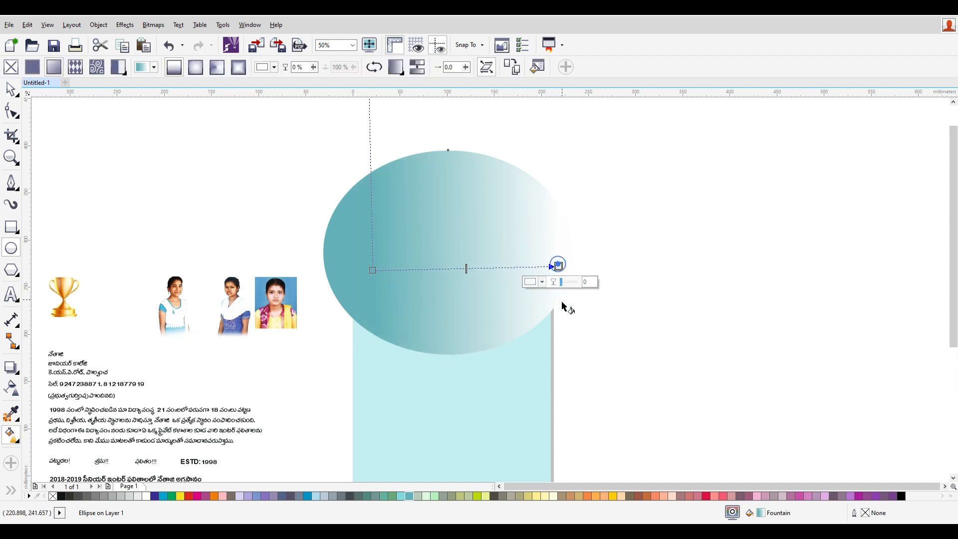
{"action": "left_click", "coordinate": [542, 283]}
{"action": "left_click_drag", "start_coordinate": [557, 335], "coordinate": [613, 333]}
{"action": "left_click_drag", "start_coordinate": [563, 364], "coordinate": [552, 380]}
{"action": "left_click", "coordinate": [592, 218]}
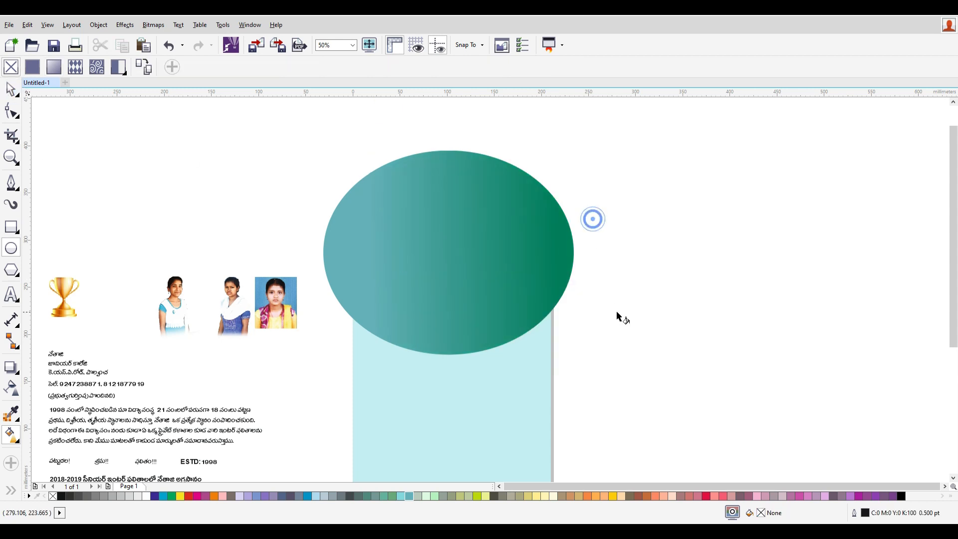
Place a copy of the teal-green ellipse slightly up and to the right, centred at about X 106, Y 302 mm.
{"action": "left_click", "coordinate": [11, 88]}
{"action": "mouse_move", "coordinate": [431, 329]}
{"action": "left_mouse_down"}
{"action": "mouse_move", "coordinate": [421, 287]}
{"action": "mouse_move", "coordinate": [431, 316]}
{"action": "left_mouse_up"}
{"action": "left_click_drag", "start_coordinate": [495, 230], "coordinate": [472, 252]}
{"action": "key", "text": "ctrl+z"}
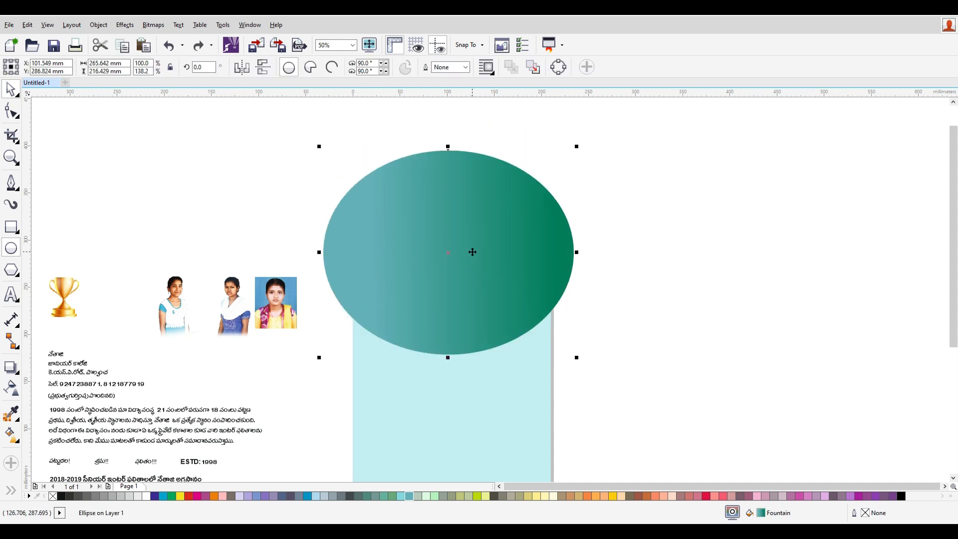
{"action": "left_click_drag", "start_coordinate": [473, 252], "coordinate": [477, 238]}
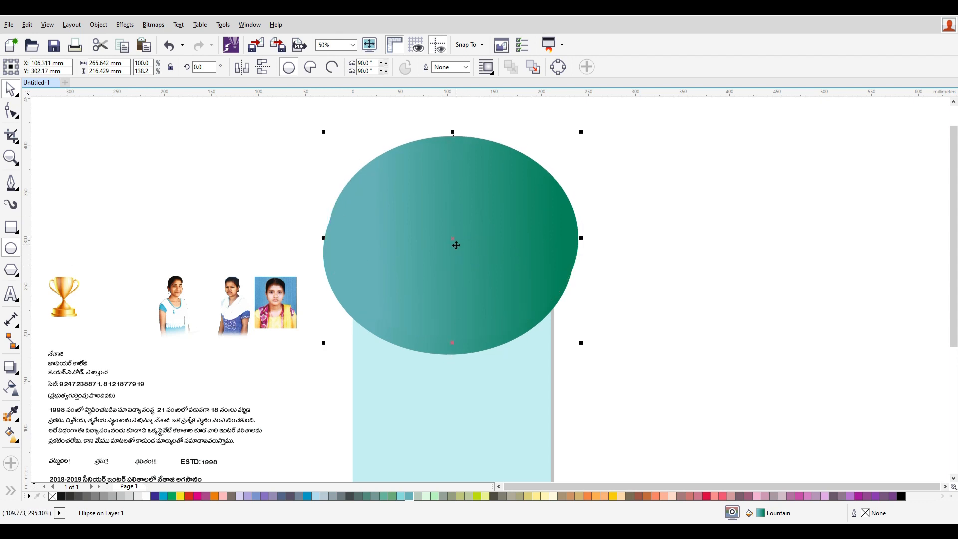
Change the end colour of the upper ellipse copy's fountain fill from green to yellow.
{"action": "key", "text": "g"}
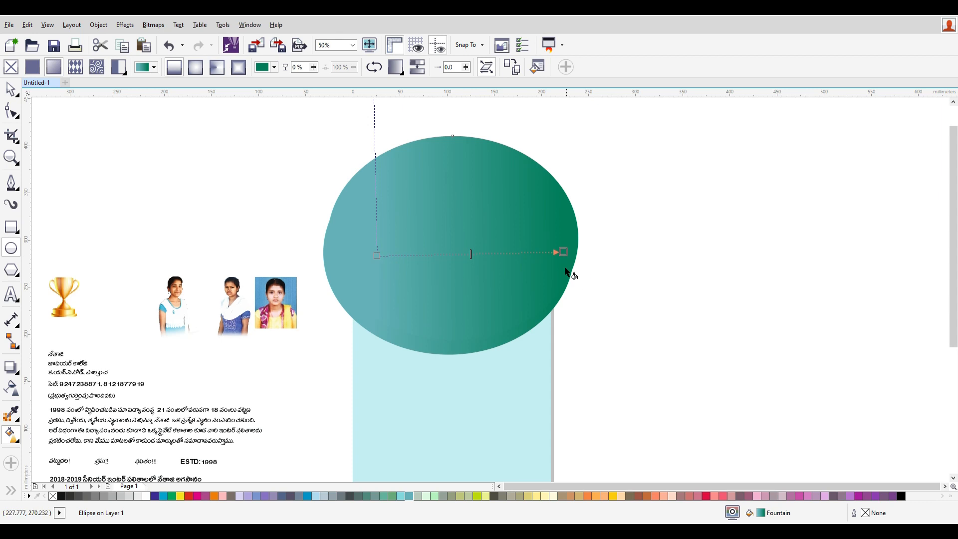
{"action": "left_click", "coordinate": [563, 252]}
{"action": "left_click", "coordinate": [546, 268]}
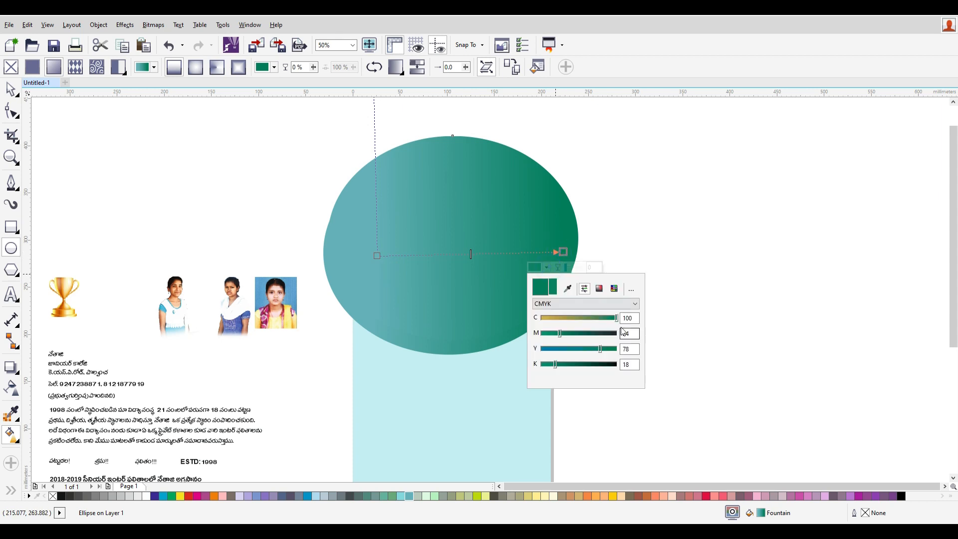
{"action": "left_click_drag", "start_coordinate": [610, 318], "coordinate": [624, 350]}
{"action": "left_click", "coordinate": [14, 89]}
{"action": "left_click", "coordinate": [570, 275]}
{"action": "left_click", "coordinate": [14, 86]}
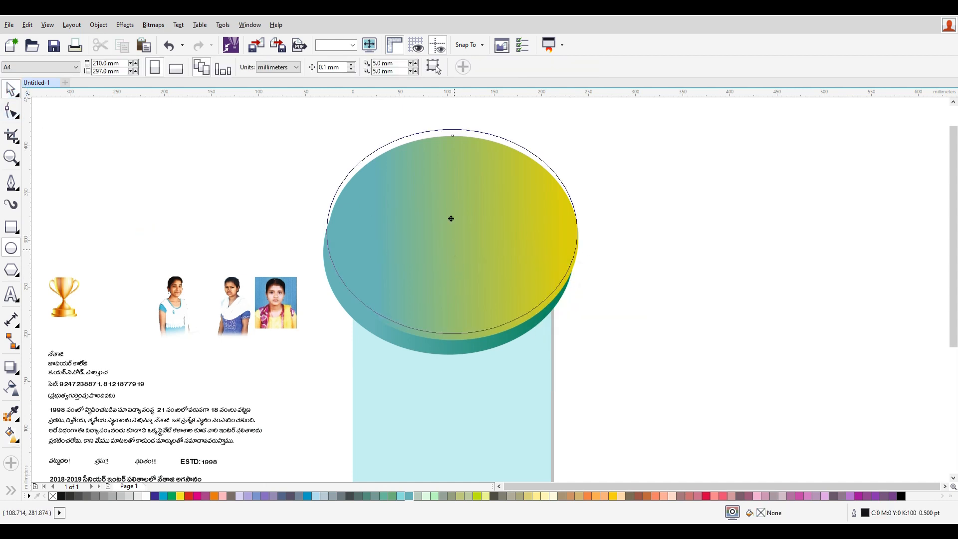
Try to move the lower teal-green ellipse slightly upward.
{"action": "left_click", "coordinate": [469, 353]}
{"action": "left_click_drag", "start_coordinate": [476, 342], "coordinate": [472, 330]}
{"action": "key", "text": "ctrl+z"}
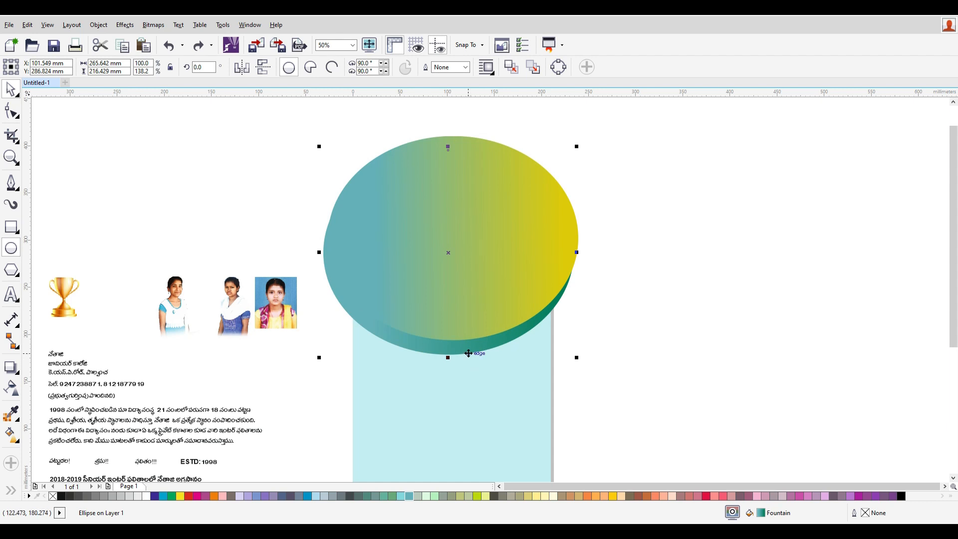
Copy the lower teal-green ellipse to the front of the stack and align all three ellipses on a common centre.
{"action": "left_click_drag", "start_coordinate": [469, 354], "coordinate": [472, 319]}
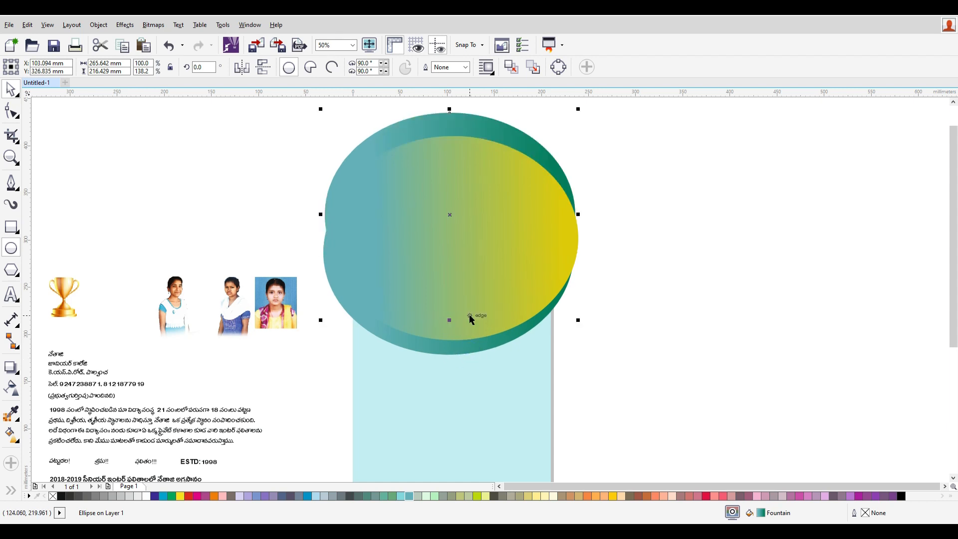
{"action": "key", "text": "shift+Page_Up"}
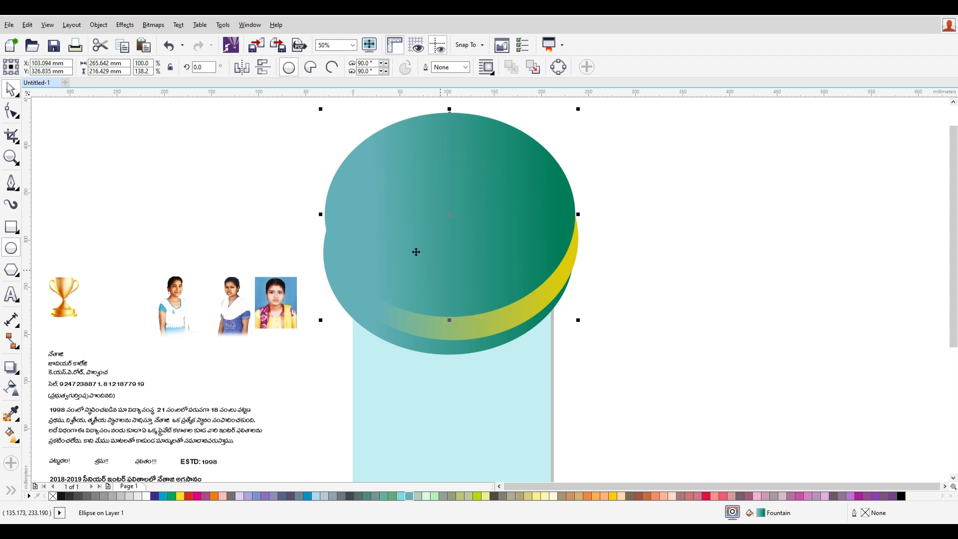
{"action": "left_click_drag", "start_coordinate": [297, 100], "coordinate": [654, 358]}
{"action": "key", "text": "e"}
{"action": "key", "text": "c"}
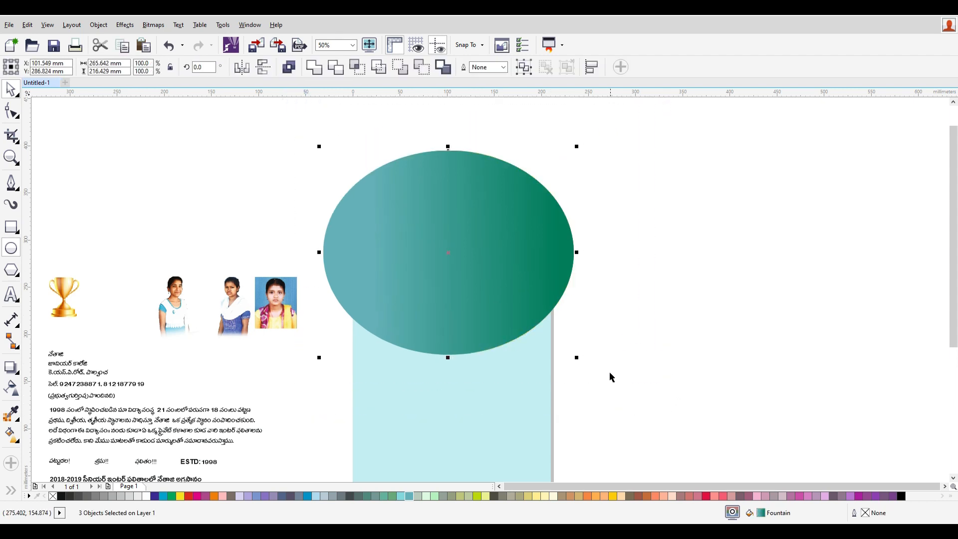
{"action": "left_click", "coordinate": [607, 369]}
Nudge the front teal-green ellipse up and left to about X 96, Y 293 mm, exposing a yellow rim.
{"action": "left_click", "coordinate": [522, 262]}
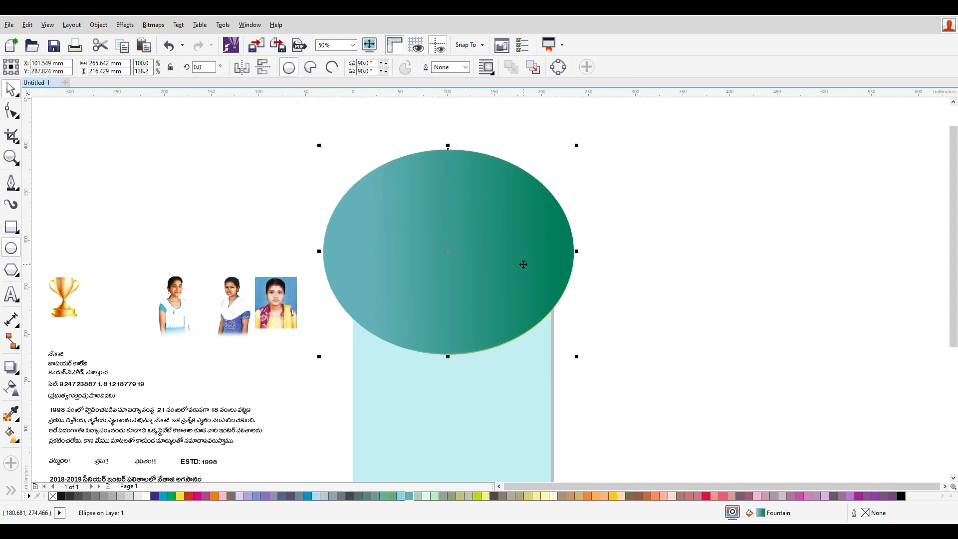
{"action": "key", "text": "Up"}
{"action": "key", "text": "Up"}
{"action": "key", "text": "Up"}
{"action": "key", "text": "Up"}
{"action": "key", "text": "Up"}
{"action": "key", "text": "Up"}
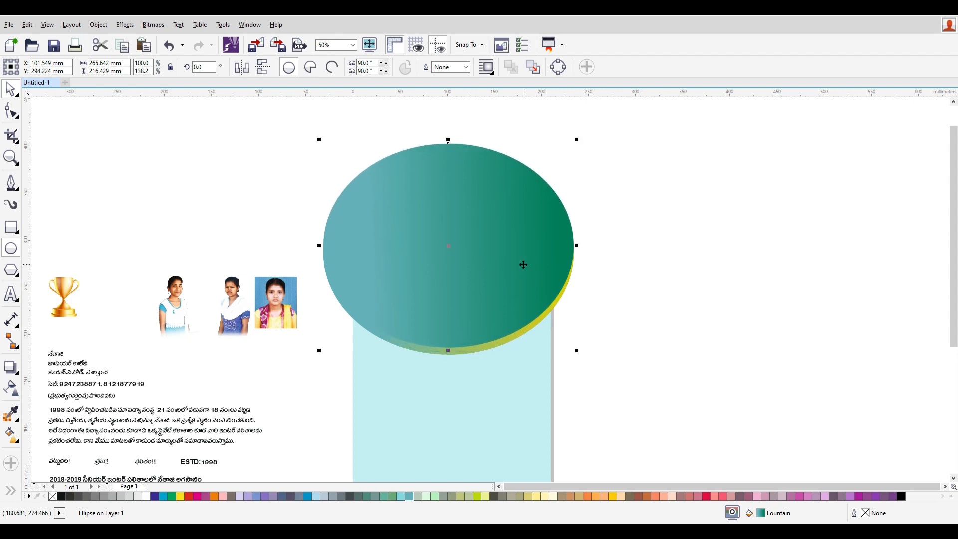
{"action": "key", "text": "Left"}
{"action": "key", "text": "Left"}
{"action": "key", "text": "Left"}
{"action": "key", "text": "Left"}
{"action": "key", "text": "Left"}
{"action": "key", "text": "Down"}
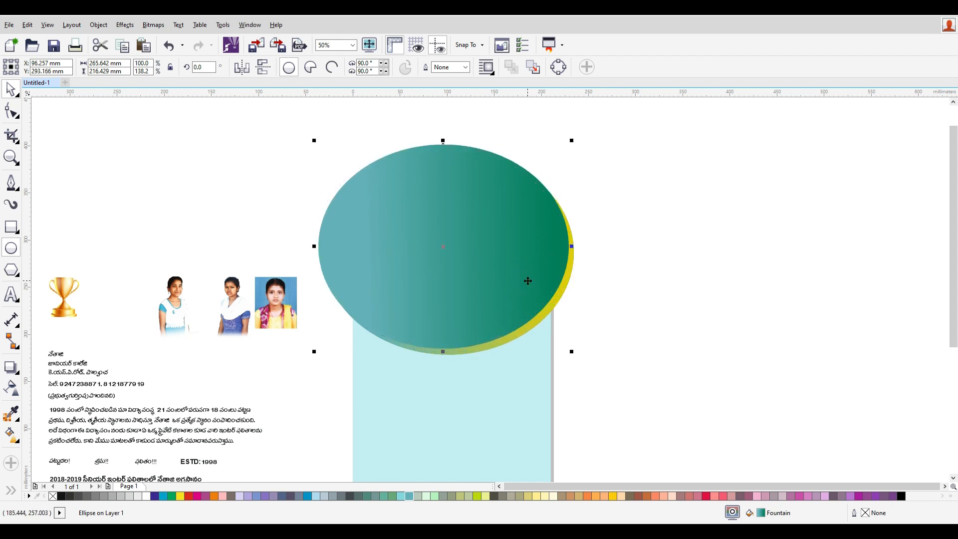
Shift the front and yellow ellipses together slightly up and left, with the front one centred at about X 94, Y 298 mm.
{"action": "left_click", "coordinate": [559, 290], "text": "shift"}
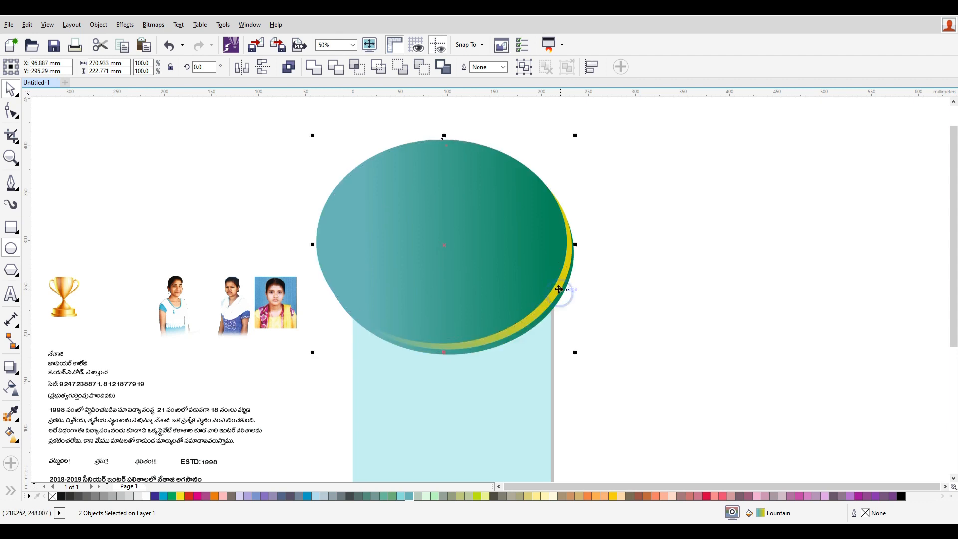
{"action": "left_click", "coordinate": [530, 282]}
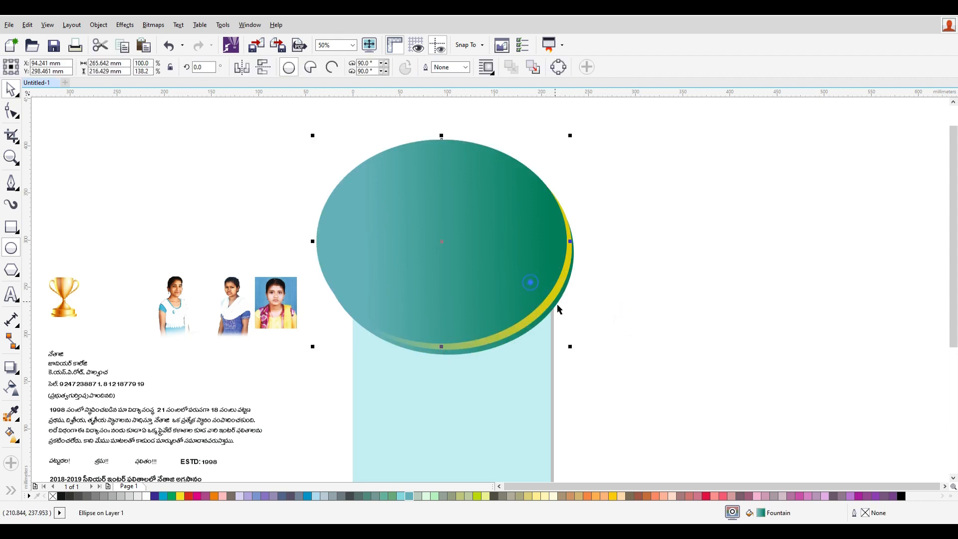
{"action": "left_click", "coordinate": [568, 267]}
{"action": "left_click", "coordinate": [667, 292]}
Change the yellow end colour of the middle ellipse's fountain fill to muted green with C34, M0, Y52 and K22.
{"action": "left_click", "coordinate": [570, 265]}
{"action": "key", "text": "g"}
{"action": "left_click", "coordinate": [556, 261]}
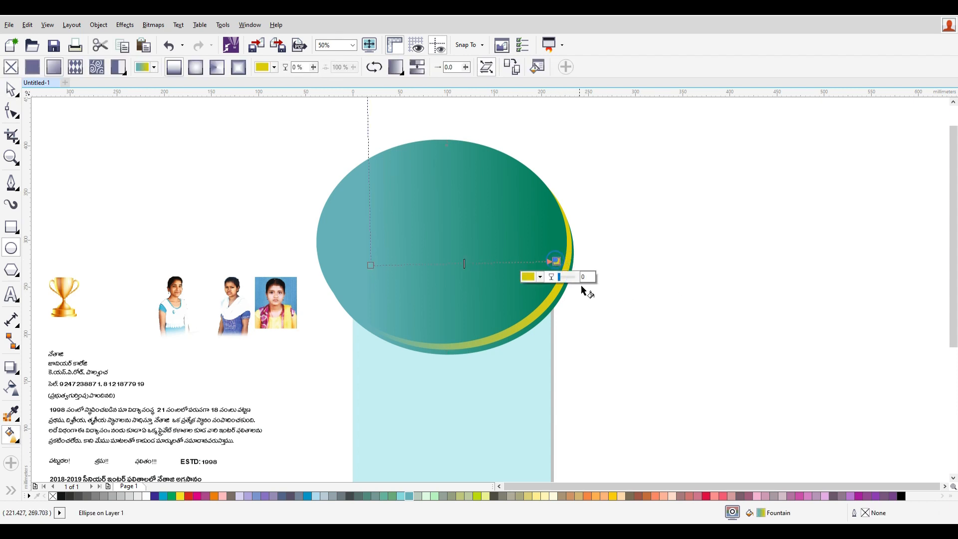
{"action": "left_click", "coordinate": [541, 277]}
{"action": "left_click", "coordinate": [553, 327]}
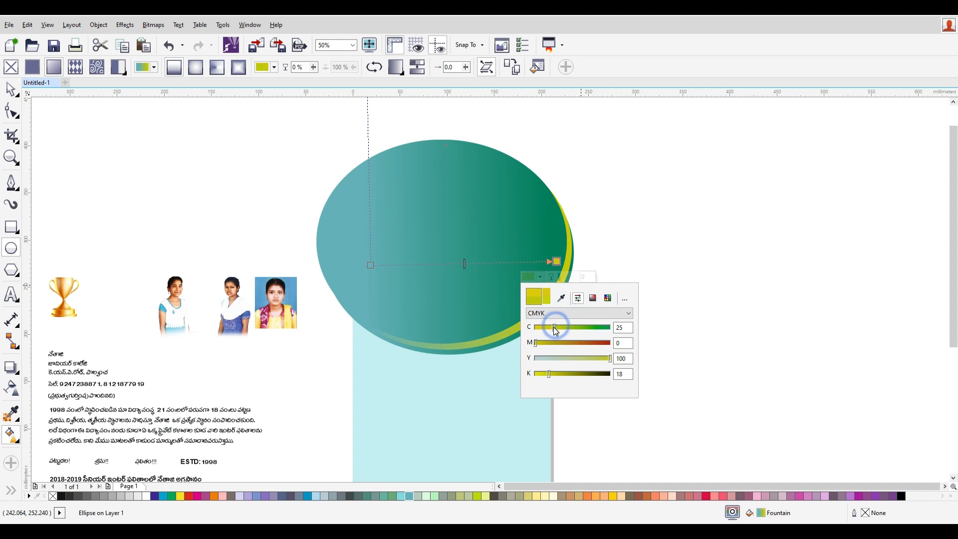
{"action": "left_click", "coordinate": [567, 357]}
{"action": "left_click", "coordinate": [561, 374]}
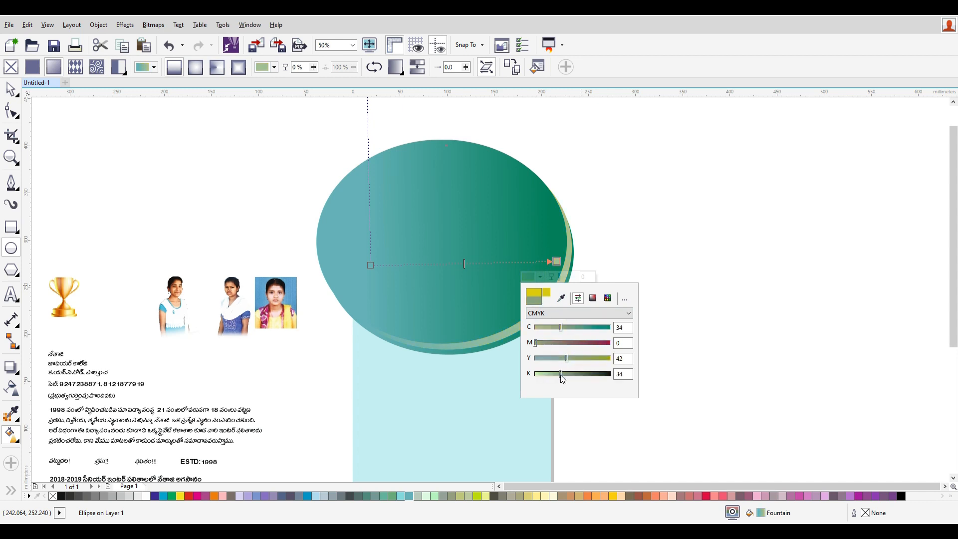
{"action": "left_click", "coordinate": [564, 358]}
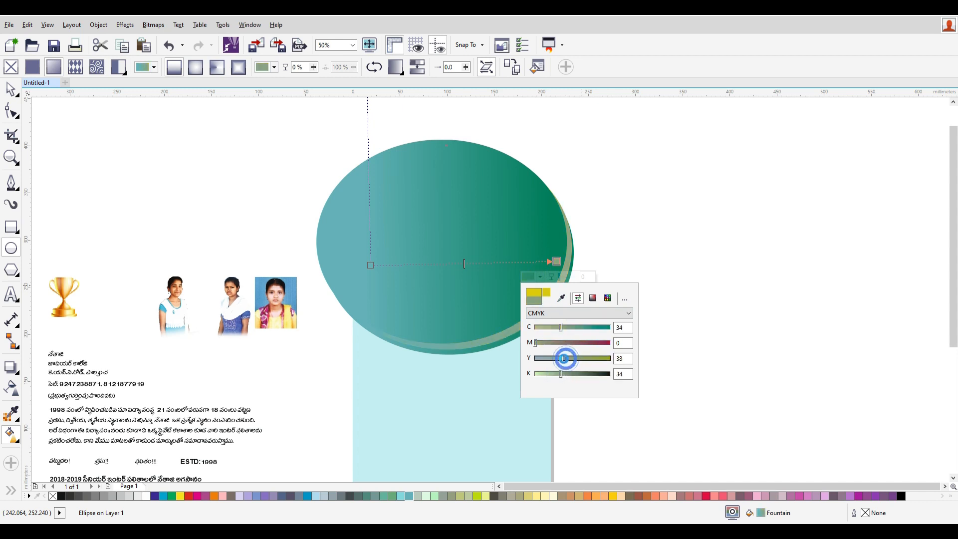
{"action": "left_click", "coordinate": [552, 374]}
{"action": "left_click", "coordinate": [585, 358]}
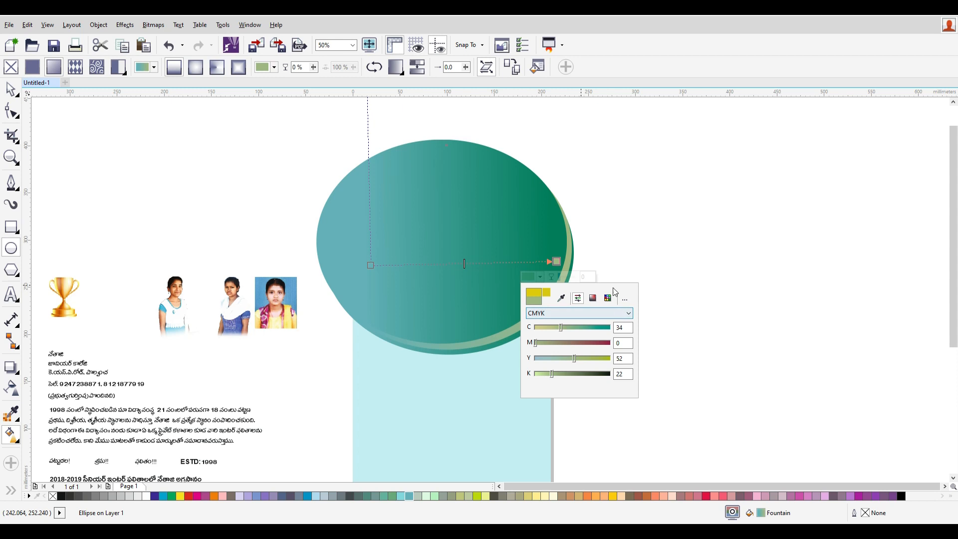
{"action": "left_click", "coordinate": [647, 211]}
Select the three stacked gradient ellipses together.
{"action": "left_click", "coordinate": [10, 89]}
{"action": "left_click_drag", "start_coordinate": [265, 118], "coordinate": [667, 376]}
{"action": "left_click_drag", "start_coordinate": [526, 216], "coordinate": [721, 178]}
{"action": "key", "text": "ctrl+z"}
{"action": "left_click_drag", "start_coordinate": [544, 244], "coordinate": [802, 224]}
{"action": "key", "text": "ctrl+z"}
PowerClip the three selected ellipses inside the light cyan background rectangle.
{"action": "right_click", "coordinate": [520, 209]}
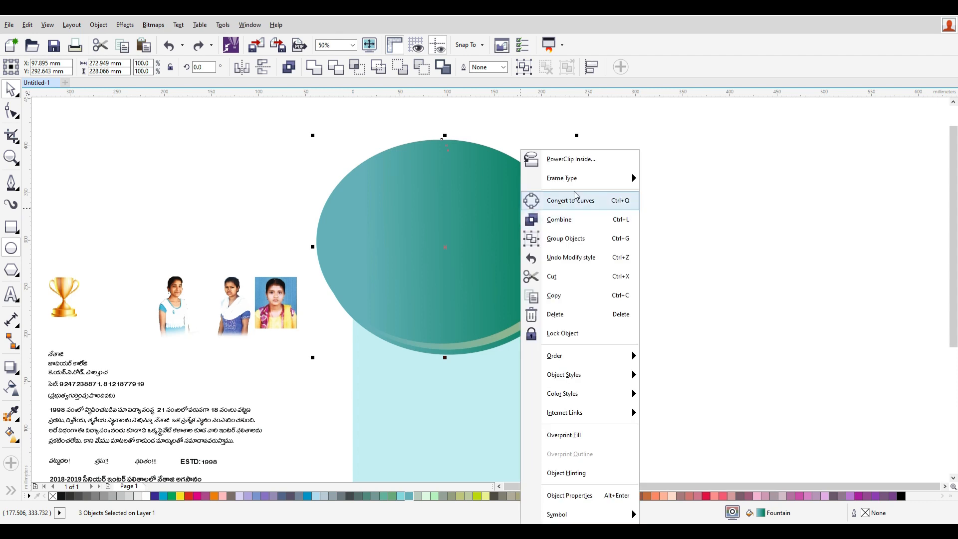
{"action": "left_click", "coordinate": [584, 159]}
{"action": "left_click", "coordinate": [436, 351]}
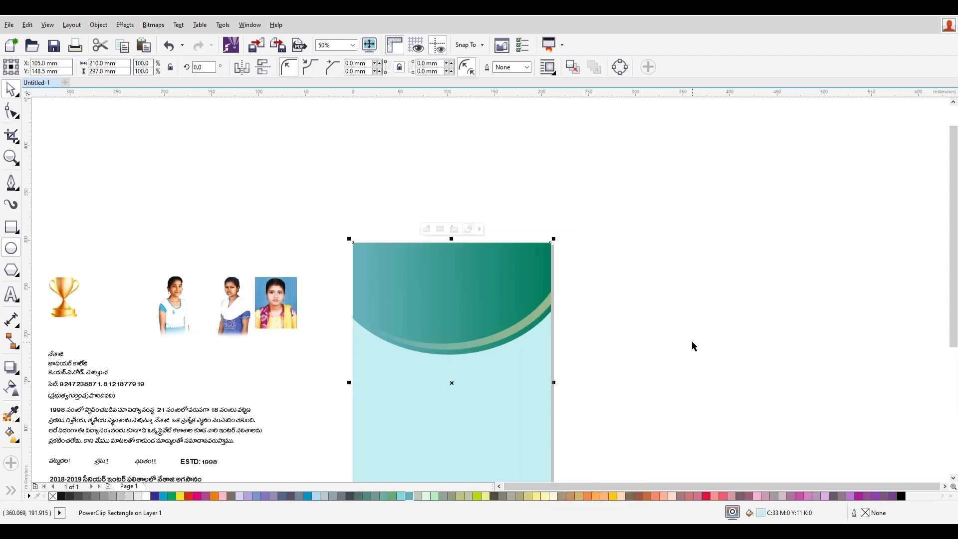
{"action": "scroll", "coordinate": [692, 340], "scroll_direction": "down", "scroll_amount": 3}
{"action": "scroll", "coordinate": [651, 338], "scroll_direction": "up", "scroll_amount": 2}
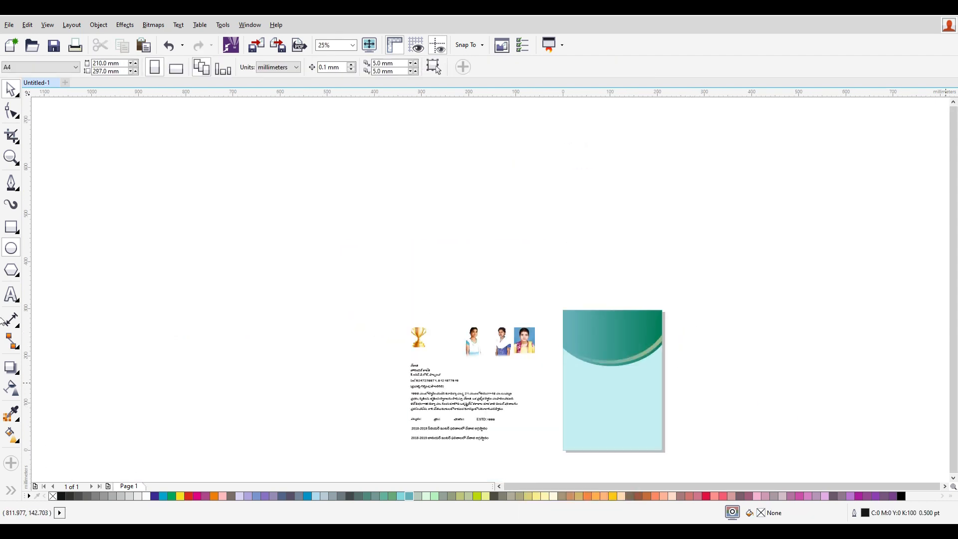
{"action": "left_click", "coordinate": [640, 394]}
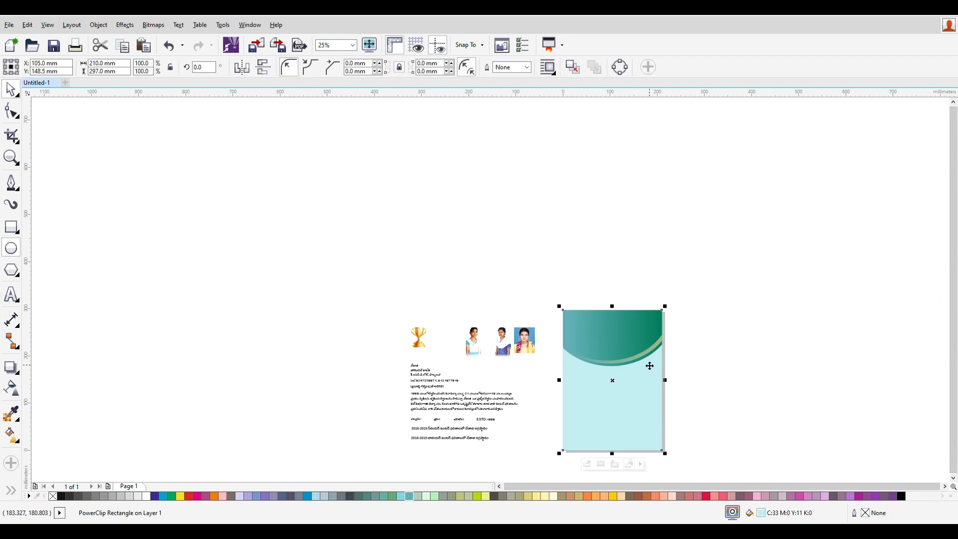
{"action": "scroll", "coordinate": [643, 385], "scroll_direction": "up", "scroll_amount": 2}
{"action": "left_click", "coordinate": [789, 253]}
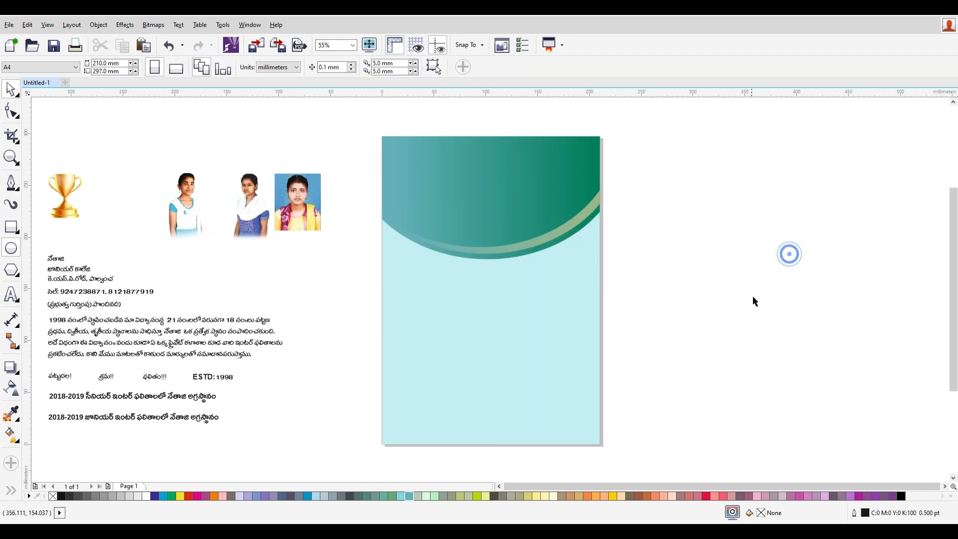
Open the background rectangle's PowerClip contents for editing.
{"action": "right_click", "coordinate": [511, 183]}
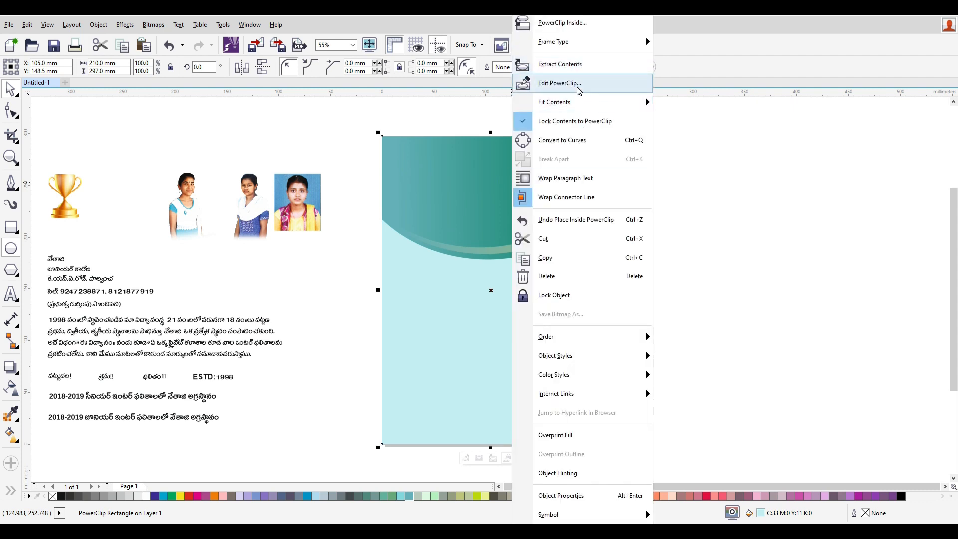
{"action": "left_click", "coordinate": [574, 85]}
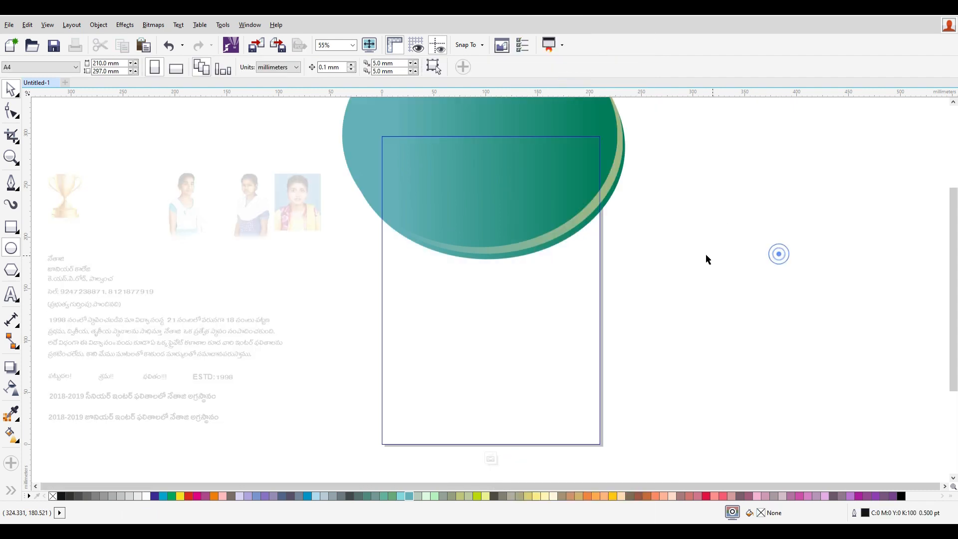
{"action": "scroll", "coordinate": [748, 298], "scroll_direction": "down", "scroll_amount": 2}
{"action": "left_click_drag", "start_coordinate": [777, 304], "coordinate": [554, 165]}
{"action": "left_click_drag", "start_coordinate": [691, 210], "coordinate": [684, 204]}
{"action": "key", "text": "ctrl+z"}
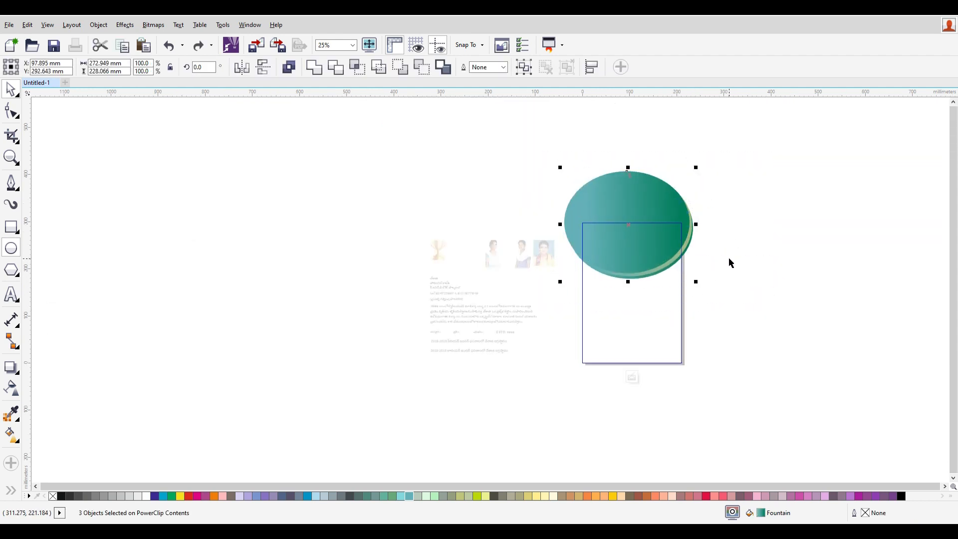
Reposition the front ellipse at about X 94.6, Y 295.5 mm and the rearmost one at about X 102.5, Y 288.3 mm.
{"action": "scroll", "coordinate": [748, 278], "scroll_direction": "up", "scroll_amount": 2}
{"action": "left_click", "coordinate": [604, 229]}
{"action": "left_click_drag", "start_coordinate": [604, 229], "coordinate": [599, 227]}
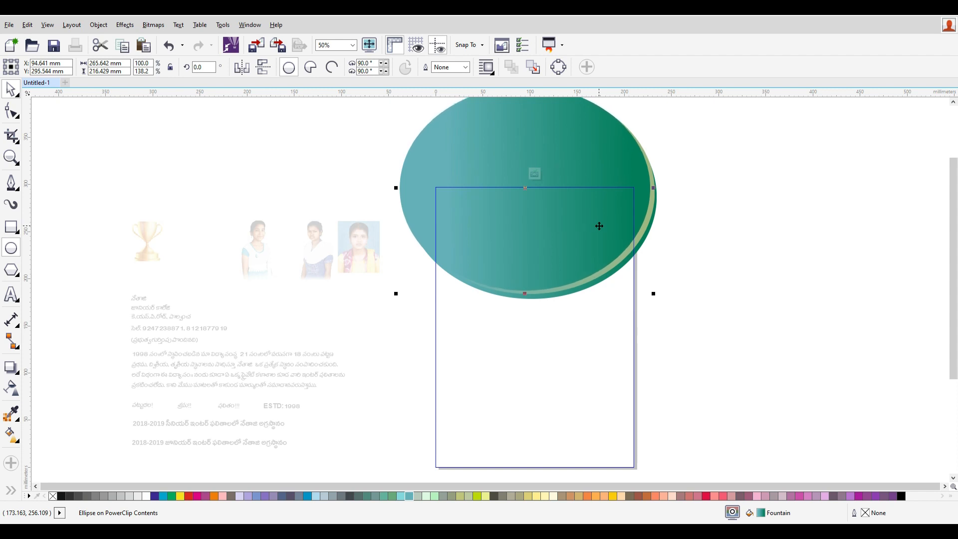
{"action": "left_click", "coordinate": [729, 253]}
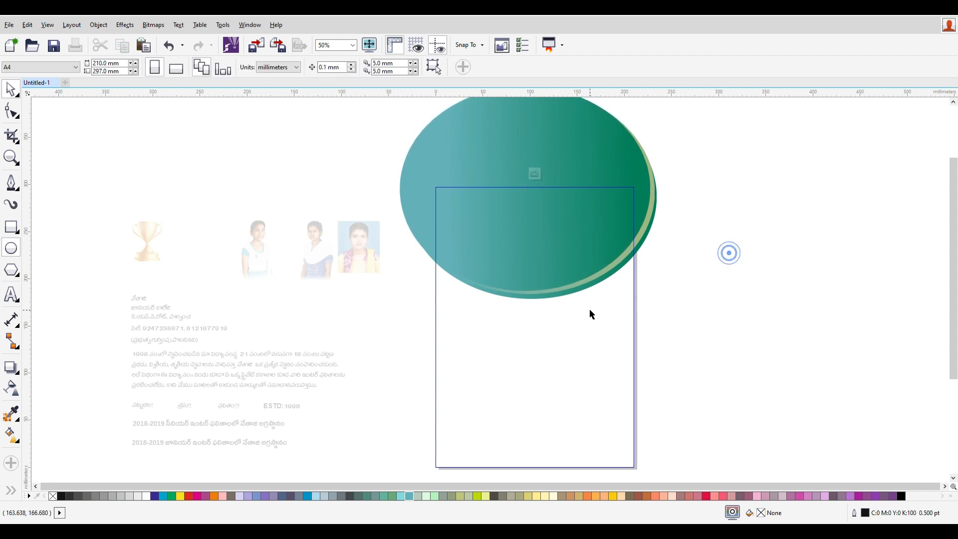
{"action": "left_click", "coordinate": [567, 294]}
{"action": "left_click_drag", "start_coordinate": [566, 294], "coordinate": [566, 294]}
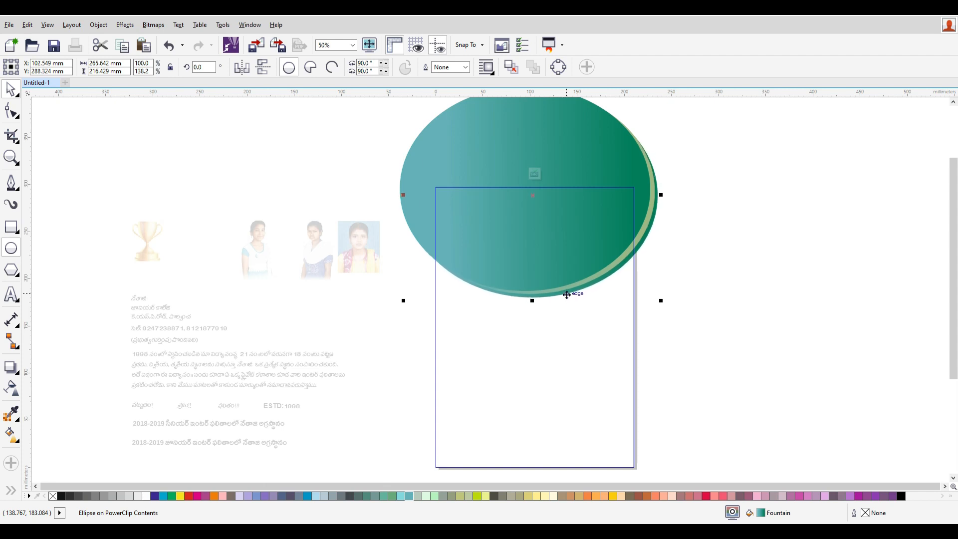
{"action": "left_click", "coordinate": [725, 330]}
Copy the three ellipses to the page's lower end, centred at about X 98.6, Y -34.2 mm, mirrored vertically and horizontally.
{"action": "scroll", "coordinate": [726, 330], "scroll_direction": "down", "scroll_amount": 1}
{"action": "left_click_drag", "start_coordinate": [753, 338], "coordinate": [593, 214]}
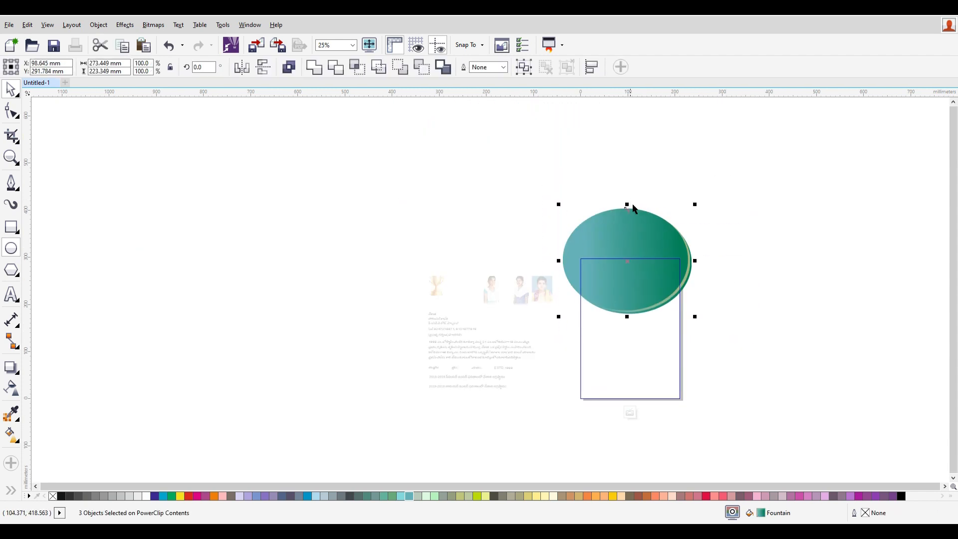
{"action": "left_click_drag", "start_coordinate": [643, 232], "coordinate": [659, 382]}
{"action": "key", "text": "ctrl+z"}
{"action": "right_click", "coordinate": [637, 373]}
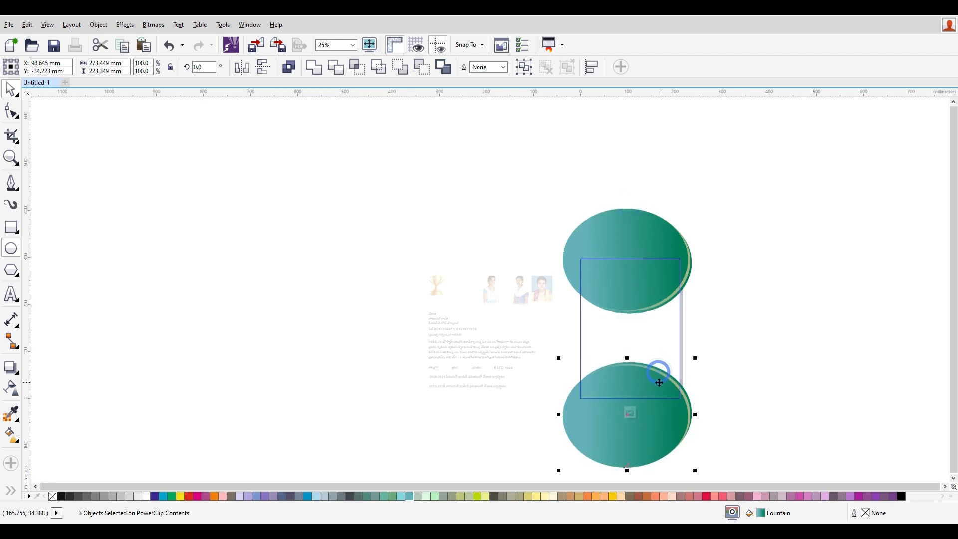
{"action": "left_click_drag", "start_coordinate": [553, 356], "coordinate": [738, 476]}
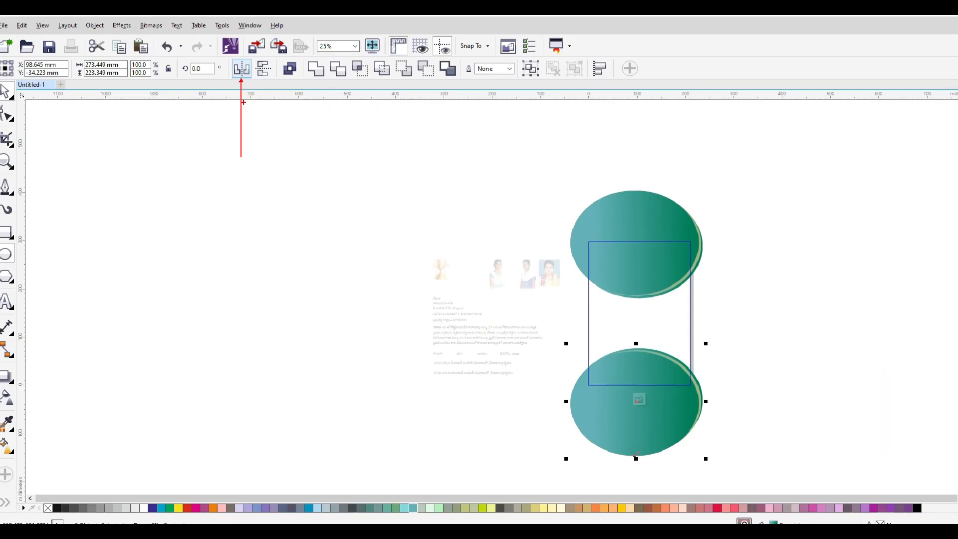
{"action": "left_click", "coordinate": [234, 67]}
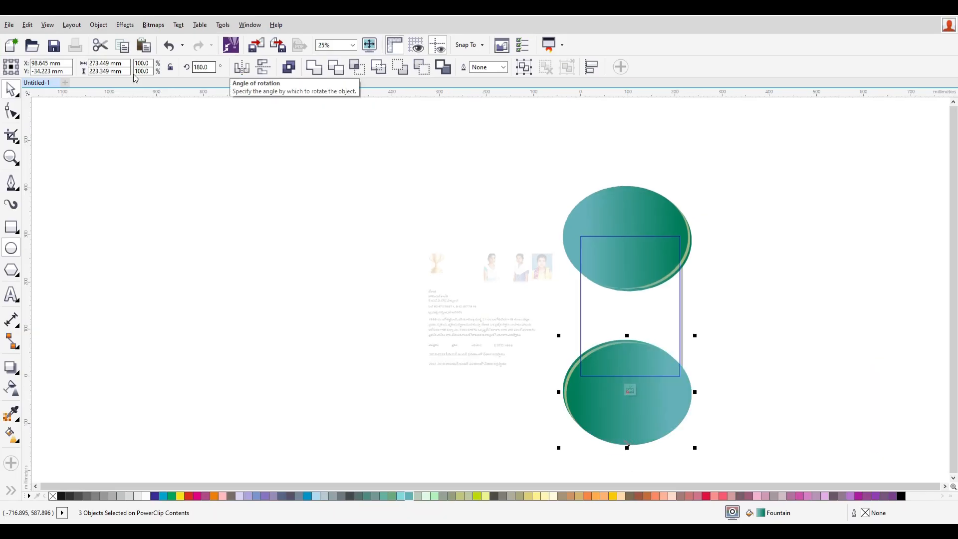
Finish editing the PowerClip contents and return to the full flyer page.
{"action": "left_click", "coordinate": [643, 250]}
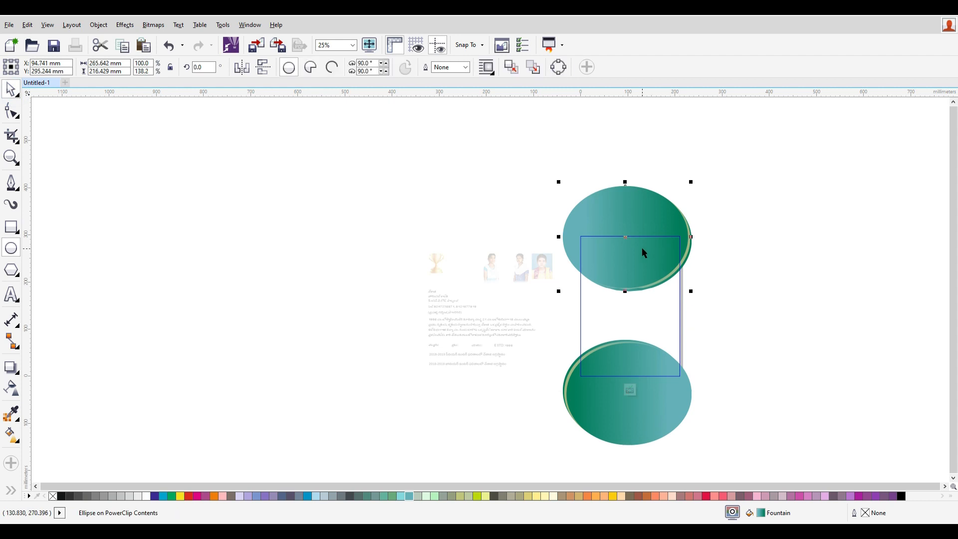
{"action": "right_click", "coordinate": [642, 249]}
{"action": "left_click", "coordinate": [724, 120]}
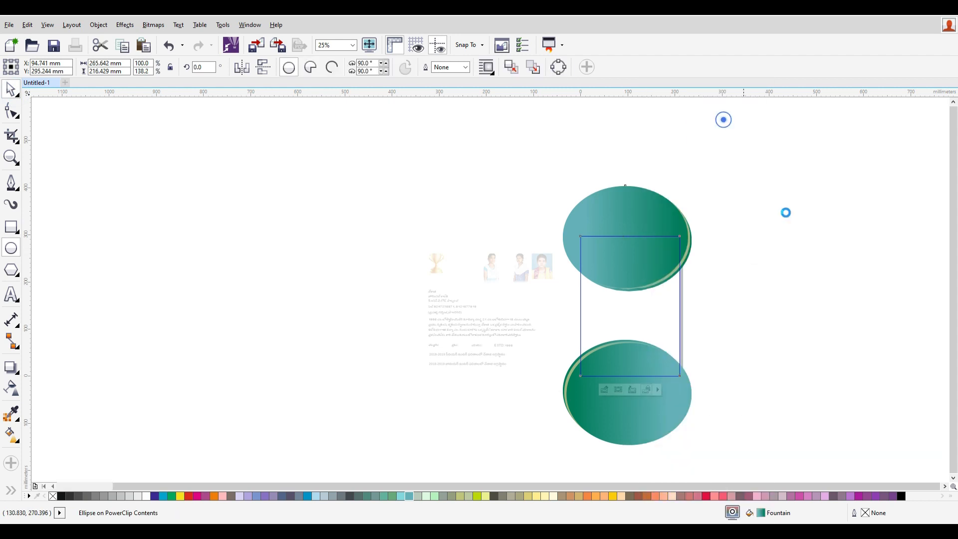
{"action": "left_click", "coordinate": [824, 263]}
{"action": "left_click_drag", "start_coordinate": [547, 222], "coordinate": [765, 445]}
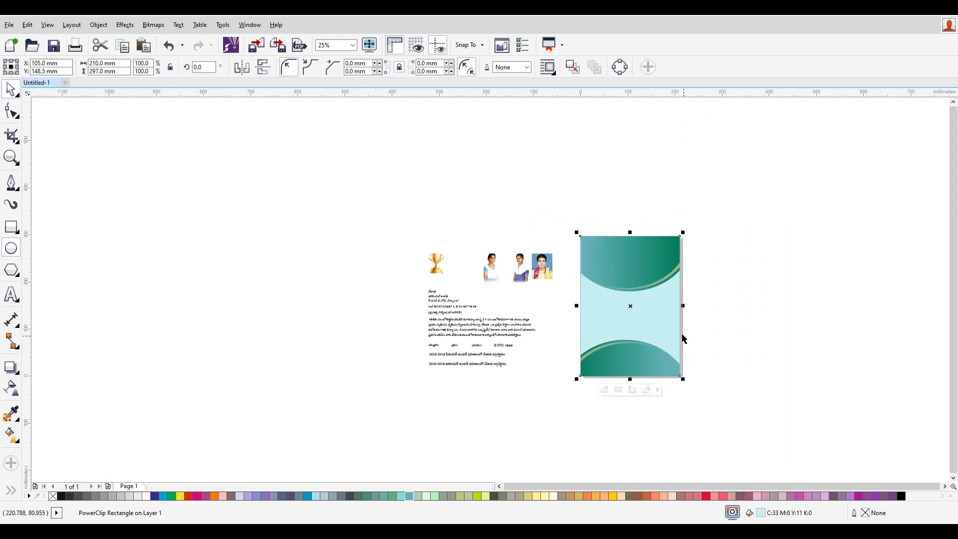
Move the row of three slogan words and "ESTD: 1998" onto the flyer's upper edge, centred at about X 117, Y 285 mm.
{"action": "scroll", "coordinate": [684, 339], "scroll_direction": "up", "scroll_amount": 2}
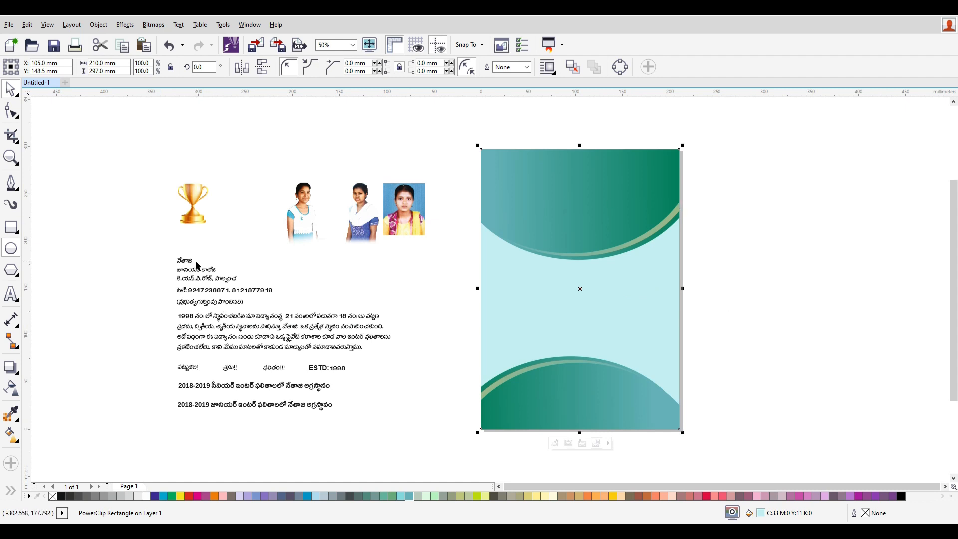
{"action": "left_click_drag", "start_coordinate": [163, 348], "coordinate": [351, 380]}
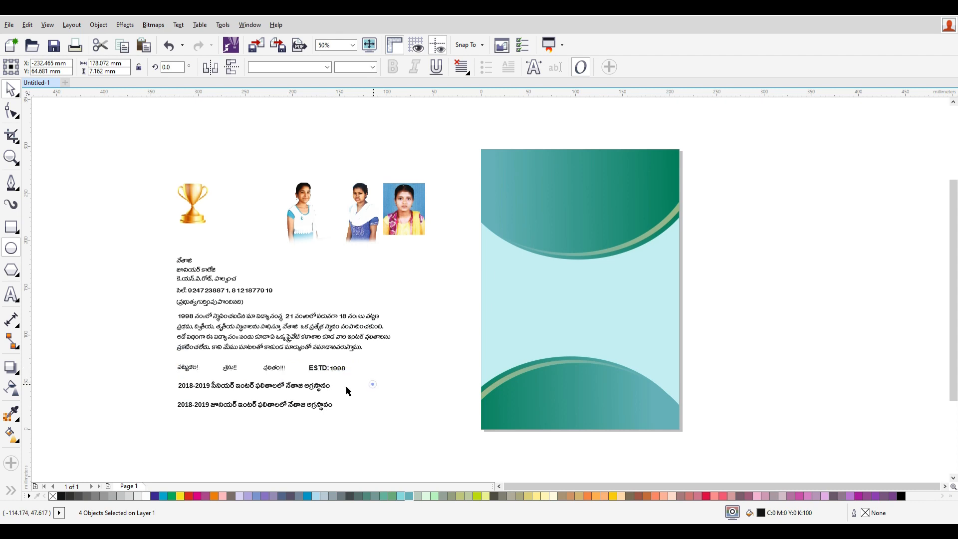
{"action": "left_click", "coordinate": [348, 391]}
{"action": "left_click_drag", "start_coordinate": [161, 365], "coordinate": [386, 381]}
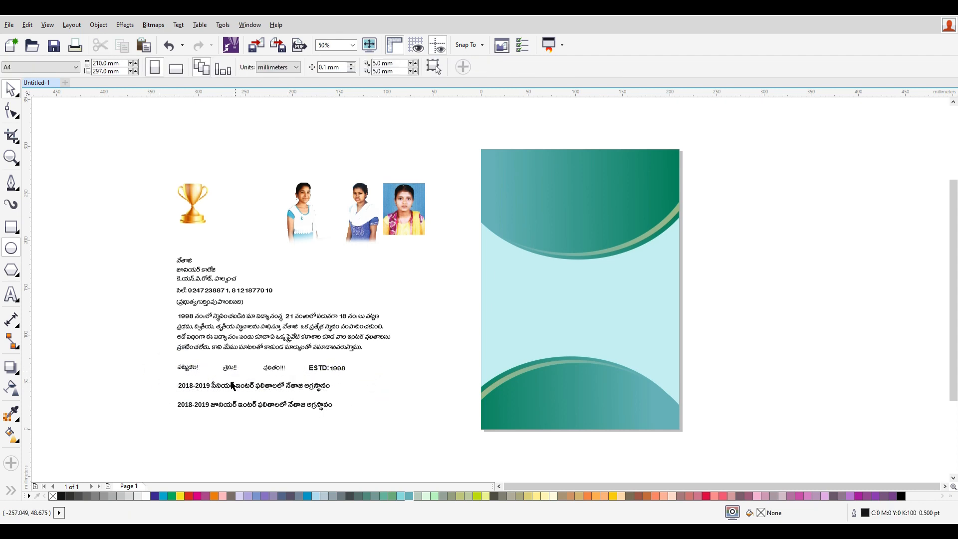
{"action": "left_click_drag", "start_coordinate": [185, 373], "coordinate": [392, 391]}
{"action": "left_click_drag", "start_coordinate": [325, 369], "coordinate": [654, 164]}
{"action": "scroll", "coordinate": [648, 170], "scroll_direction": "up", "scroll_amount": 3}
{"action": "scroll", "coordinate": [642, 181], "scroll_direction": "down", "scroll_amount": 3}
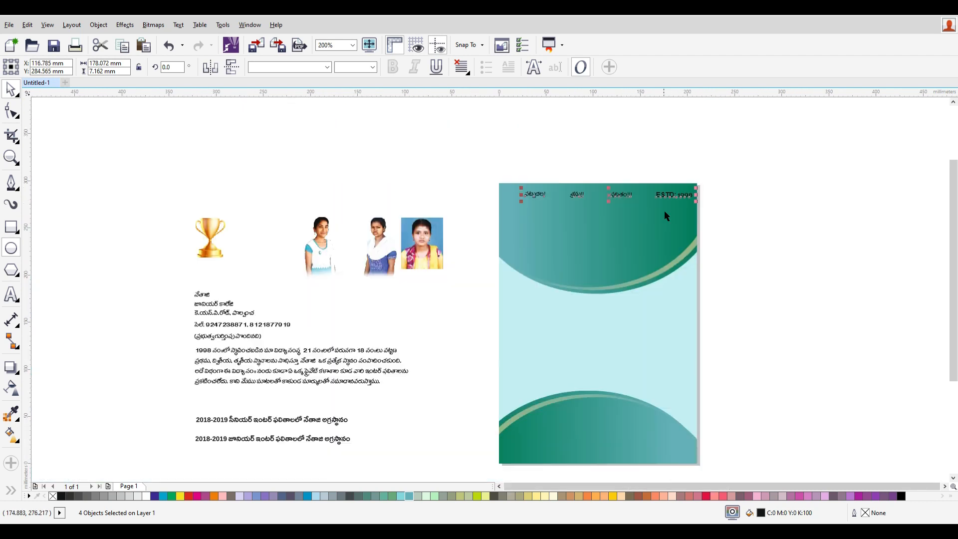
Scale the row of slogan words and "ESTD:1998" down to about 142 mm wide and fill it with white.
{"action": "scroll", "coordinate": [672, 196], "scroll_direction": "up", "scroll_amount": 3}
{"action": "left_click_drag", "start_coordinate": [757, 211], "coordinate": [619, 204]}
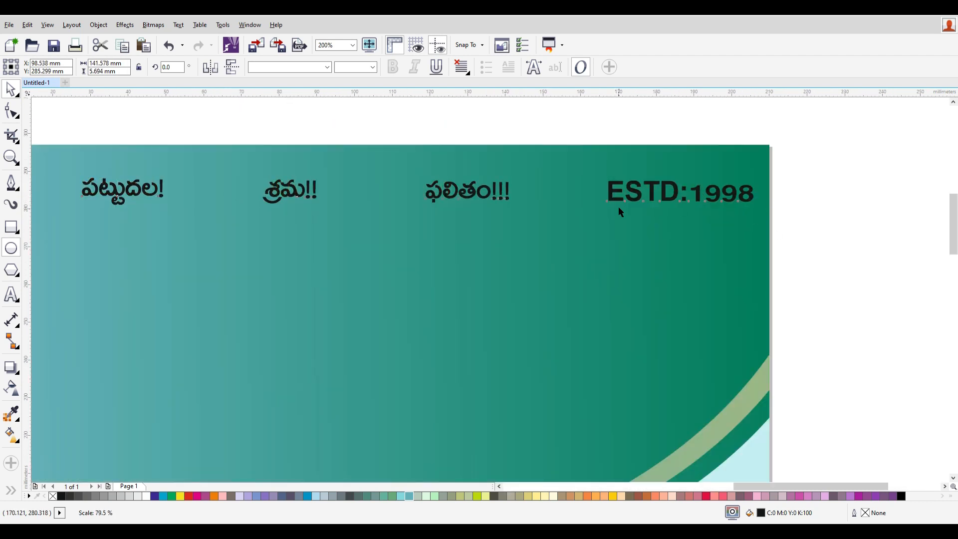
{"action": "left_click", "coordinate": [146, 496]}
{"action": "scroll", "coordinate": [372, 167], "scroll_direction": "down", "scroll_amount": 3}
{"action": "key", "text": "Escape"}
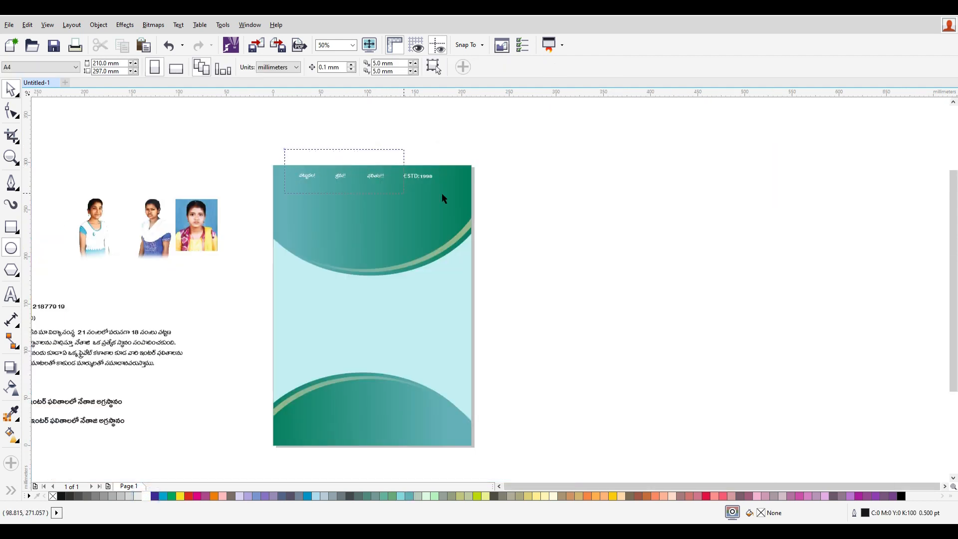
{"action": "left_click_drag", "start_coordinate": [442, 199], "coordinate": [439, 199]}
{"action": "scroll", "coordinate": [418, 200], "scroll_direction": "up", "scroll_amount": 1}
{"action": "left_click_drag", "start_coordinate": [335, 158], "coordinate": [368, 172]}
{"action": "key", "text": "ctrl+z"}
{"action": "left_click_drag", "start_coordinate": [717, 200], "coordinate": [159, 115]}
{"action": "left_click", "coordinate": [499, 197]}
{"action": "key", "text": "Escape"}
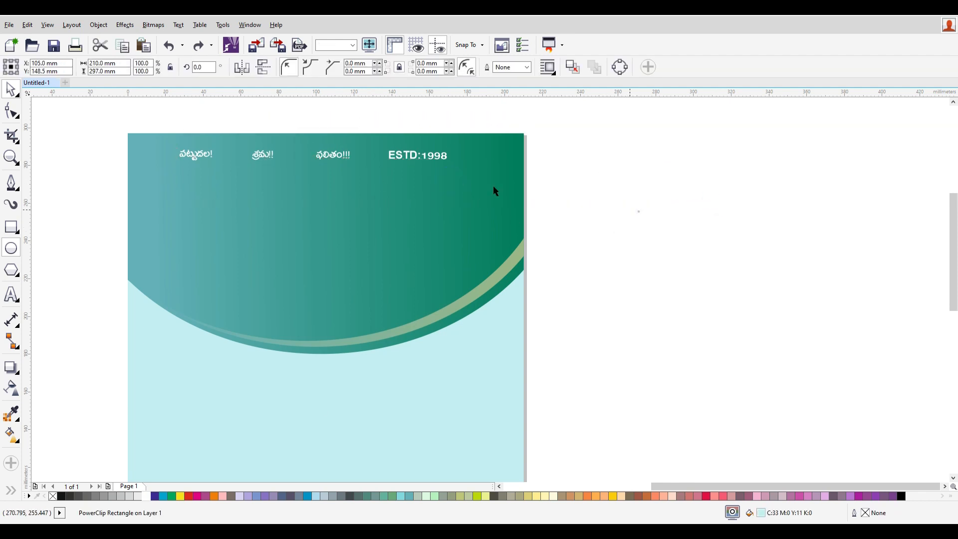
Set the "ESTD:" characters in the founding-year text to 14 pt.
{"action": "left_click", "coordinate": [418, 155]}
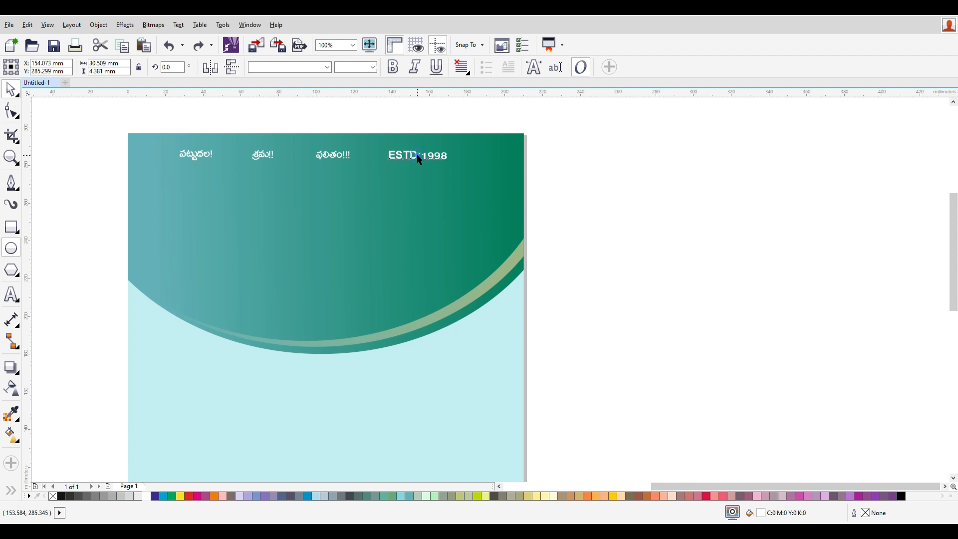
{"action": "left_click", "coordinate": [420, 161]}
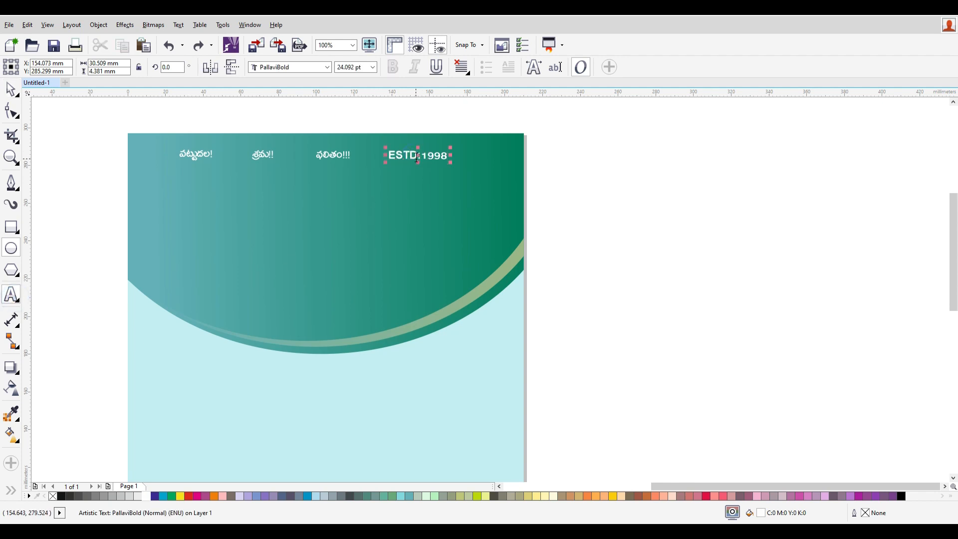
{"action": "left_click_drag", "start_coordinate": [418, 157], "coordinate": [351, 196]}
{"action": "left_click", "coordinate": [364, 69]}
{"action": "type", "text": "14"}
{"action": "key", "text": "Return"}
Distribute the three slogan words and "ESTD:1998" evenly in the horizontal direction by their centres.
{"action": "left_click", "coordinate": [12, 90]}
{"action": "left_click", "coordinate": [333, 116]}
{"action": "left_click_drag", "start_coordinate": [164, 111], "coordinate": [492, 195]}
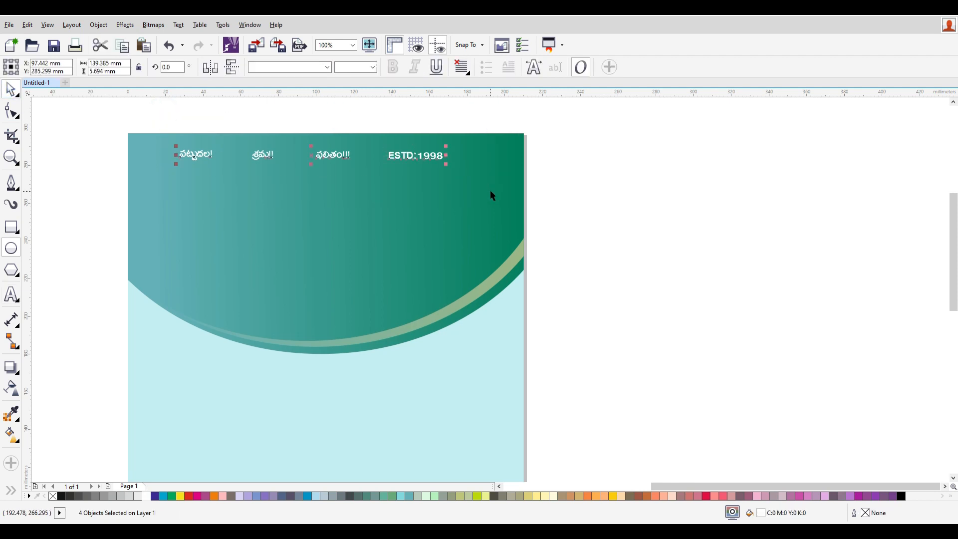
{"action": "key", "text": "shift+e"}
{"action": "left_click", "coordinate": [619, 225]}
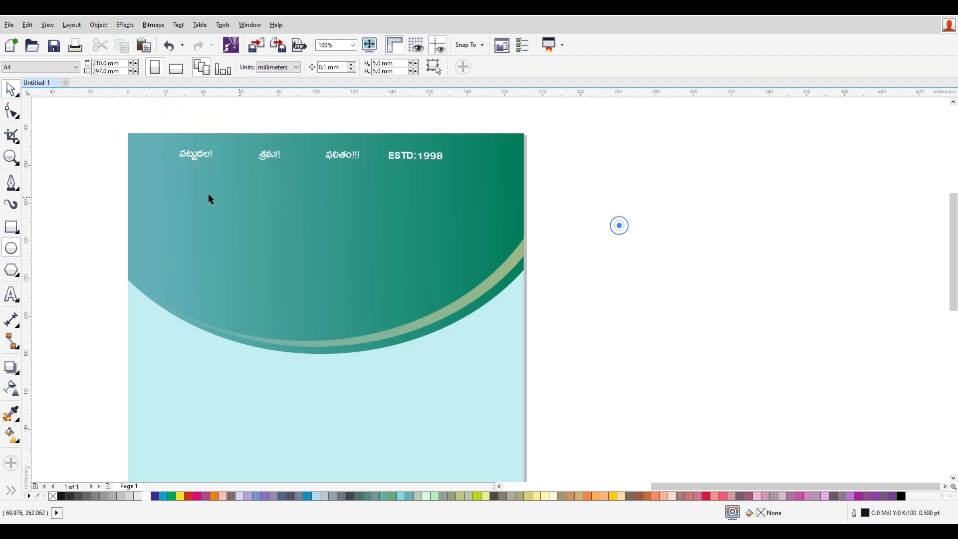
Group the four header texts and centre the group horizontally on the page background at X 105 mm.
{"action": "left_click_drag", "start_coordinate": [160, 120], "coordinate": [466, 216]}
{"action": "left_click_drag", "start_coordinate": [408, 155], "coordinate": [443, 159]}
{"action": "key", "text": "ctrl+z"}
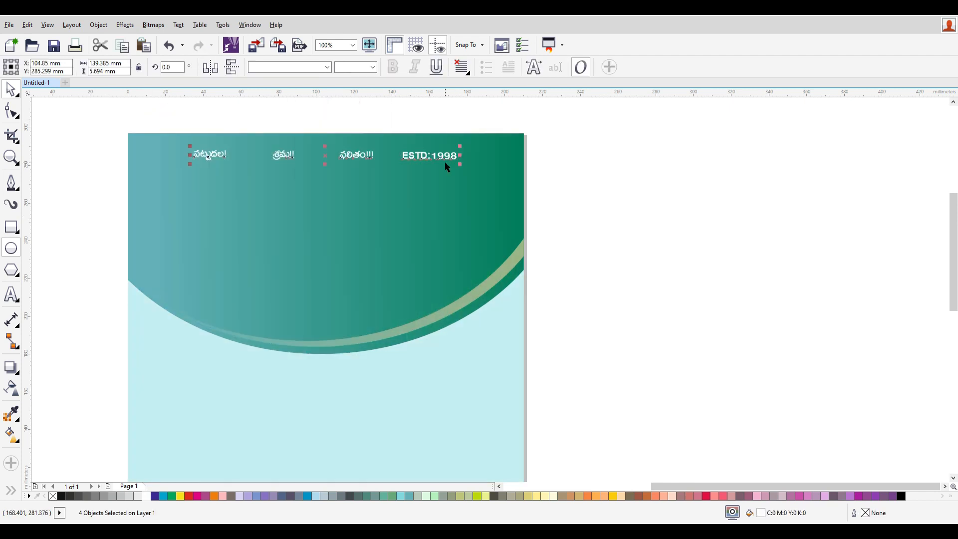
{"action": "key", "text": "ctrl+g"}
{"action": "left_click", "coordinate": [520, 156]}
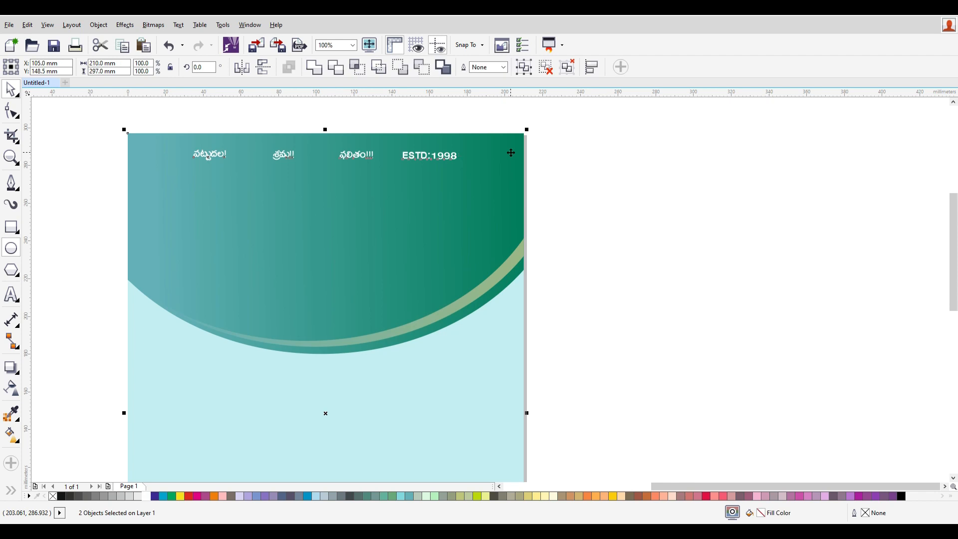
{"action": "left_click", "coordinate": [609, 197]}
Move the college name నేతాజి onto the flyer's header and enlarge it to about 111 × 41 mm.
{"action": "scroll", "coordinate": [490, 240], "scroll_direction": "down", "scroll_amount": 1}
{"action": "scroll", "coordinate": [333, 327], "scroll_direction": "down", "scroll_amount": 2}
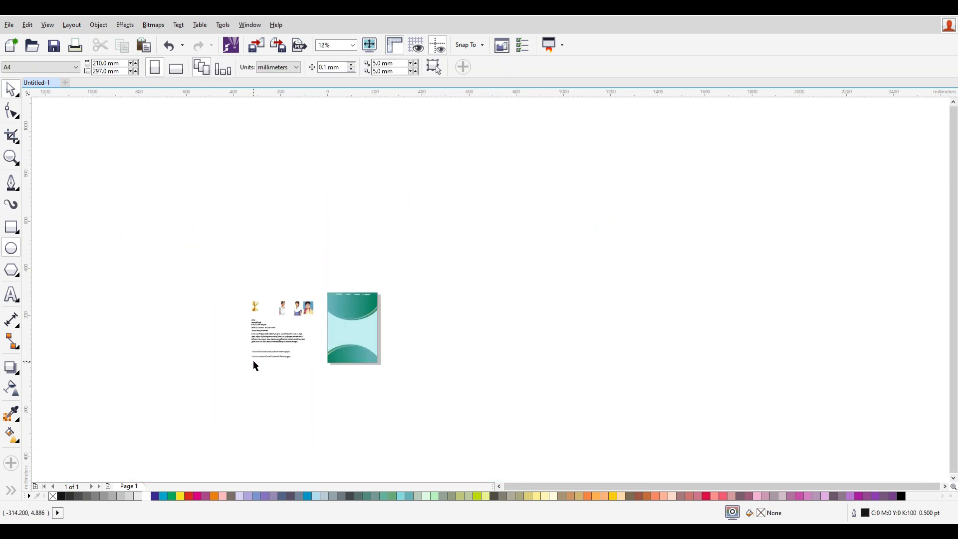
{"action": "scroll", "coordinate": [254, 366], "scroll_direction": "up", "scroll_amount": 2}
{"action": "left_click", "coordinate": [251, 201]}
{"action": "left_click_drag", "start_coordinate": [251, 201], "coordinate": [620, 143]}
{"action": "scroll", "coordinate": [682, 117], "scroll_direction": "up", "scroll_amount": 1}
{"action": "scroll", "coordinate": [681, 119], "scroll_direction": "down", "scroll_amount": 2}
{"action": "scroll", "coordinate": [652, 118], "scroll_direction": "up", "scroll_amount": 2}
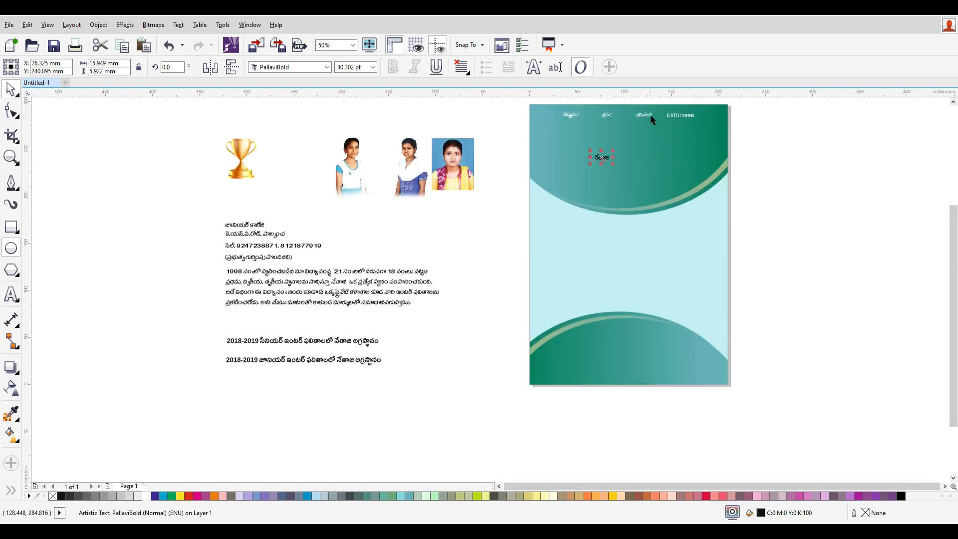
{"action": "left_click_drag", "start_coordinate": [571, 207], "coordinate": [688, 274]}
{"action": "left_click_drag", "start_coordinate": [614, 252], "coordinate": [555, 161]}
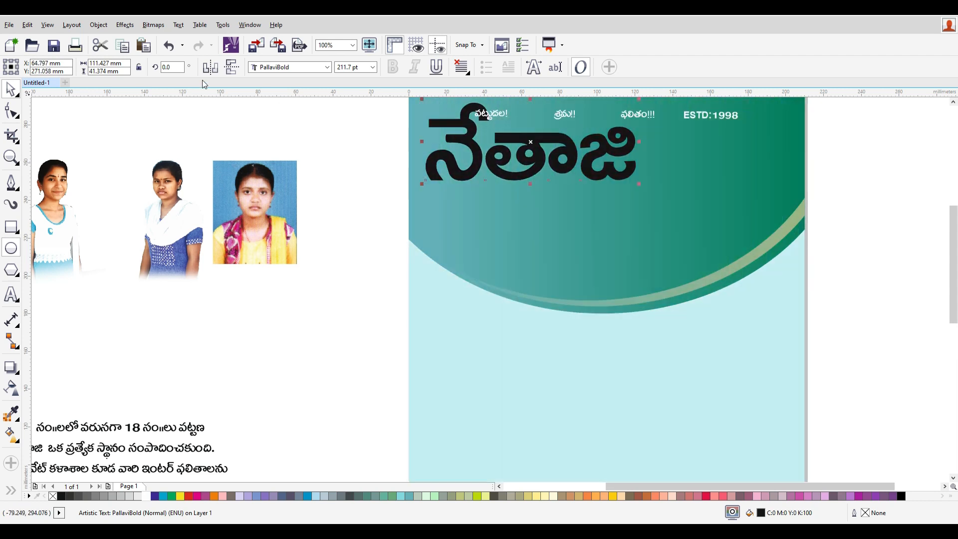
Set the college name నేతాజి in the Pragathi font and narrow it to about 108 mm wide.
{"action": "left_click", "coordinate": [312, 64]}
{"action": "type", "text": "Pragathi"}
{"action": "key", "text": "Return"}
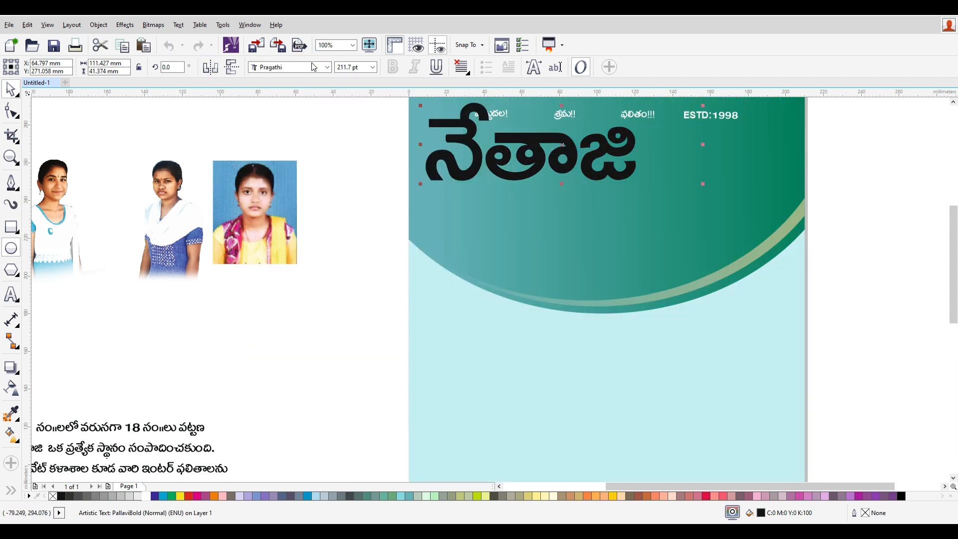
{"action": "left_click_drag", "start_coordinate": [703, 144], "coordinate": [640, 179]}
{"action": "key", "text": "ctrl+z"}
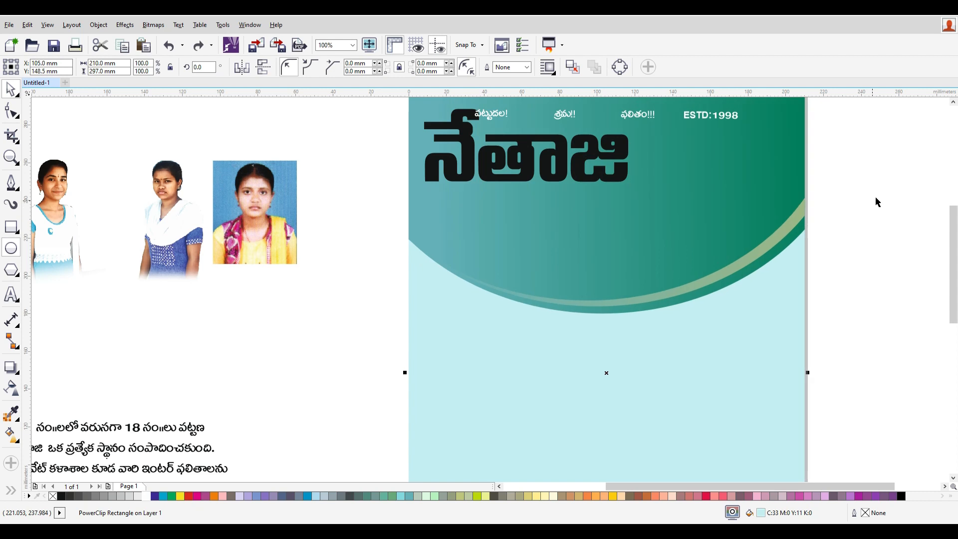
{"action": "left_click", "coordinate": [877, 201]}
{"action": "left_click", "coordinate": [624, 161]}
{"action": "scroll", "coordinate": [627, 160], "scroll_direction": "down", "scroll_amount": 1}
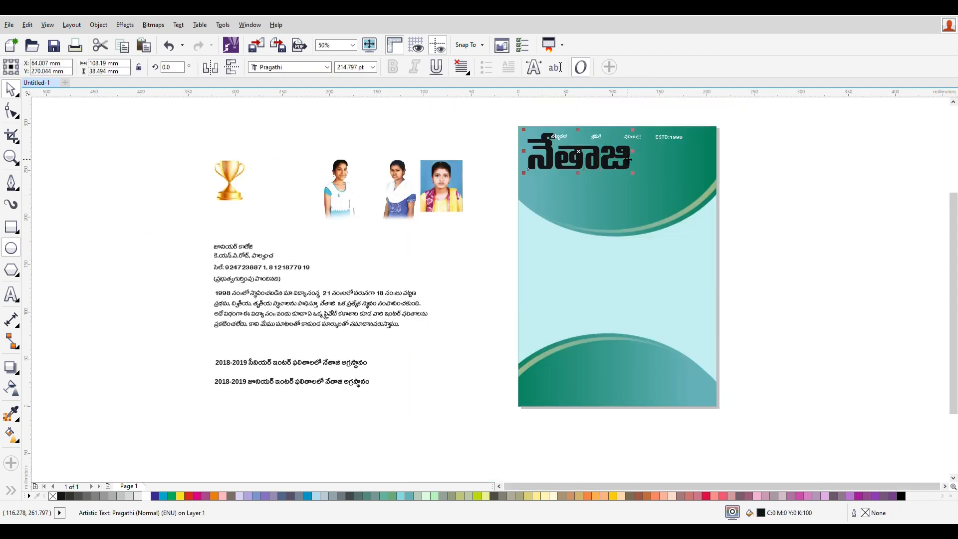
Shift the grouped slogan row sideways to about X 119.6 mm so it clears the first letter of నేతాజి.
{"action": "scroll", "coordinate": [668, 137], "scroll_direction": "up", "scroll_amount": 1}
{"action": "left_click", "coordinate": [670, 134]}
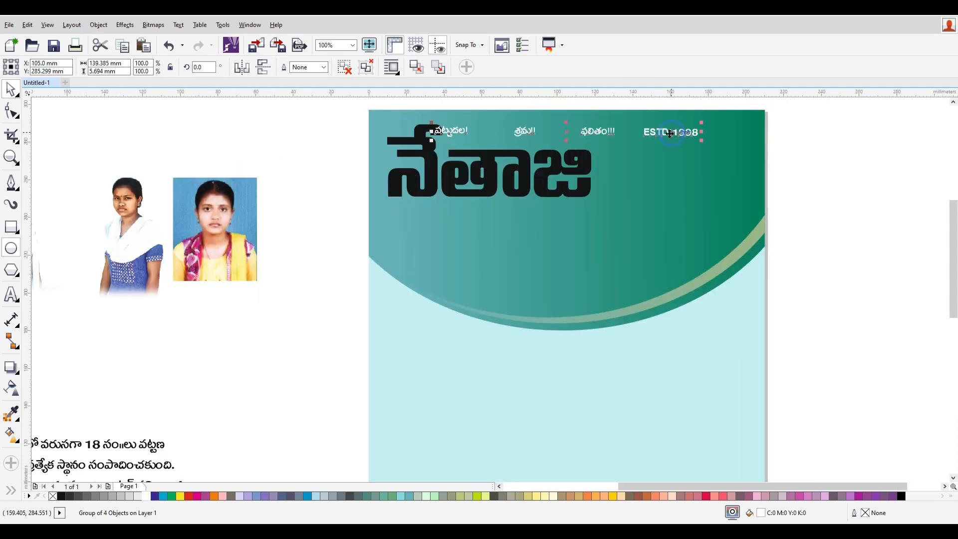
{"action": "left_click_drag", "start_coordinate": [671, 134], "coordinate": [670, 134]}
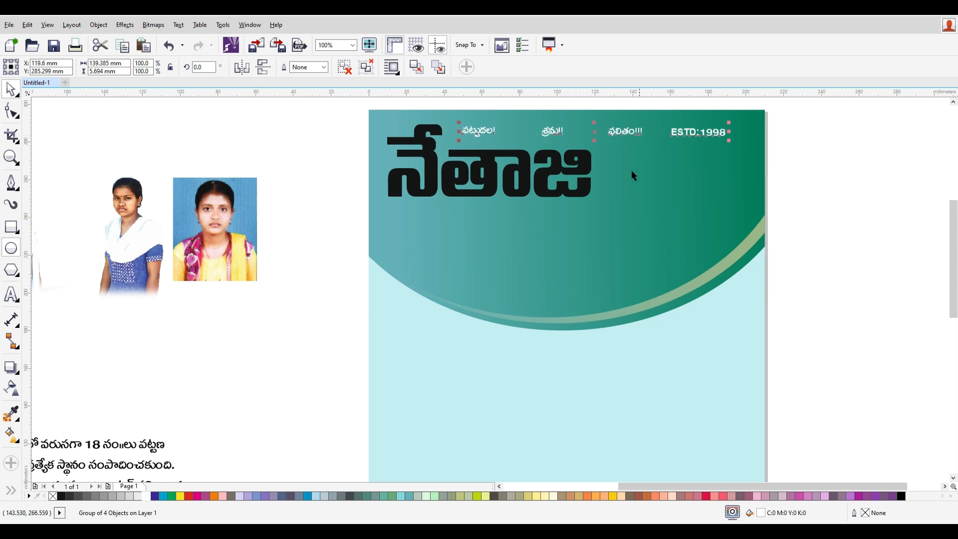
Nudge నేతాజి to about X 65.2, Y 269.6 mm and stretch it downward to about 41 mm high.
{"action": "left_click_drag", "start_coordinate": [549, 174], "coordinate": [551, 174]}
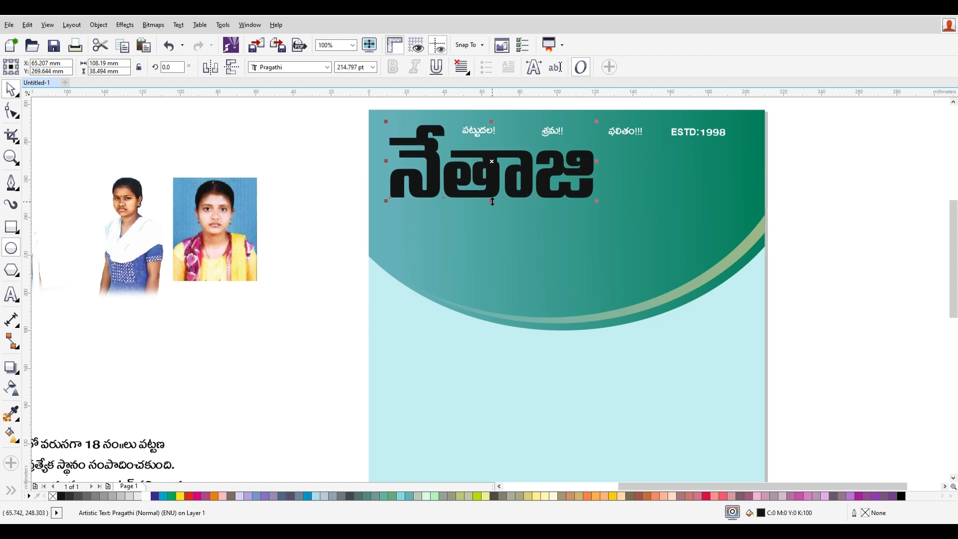
{"action": "left_click_drag", "start_coordinate": [492, 201], "coordinate": [493, 206]}
{"action": "left_click", "coordinate": [879, 256]}
Lower the grouped slogan row slightly to about Y 284.5 mm.
{"action": "scroll", "coordinate": [679, 130], "scroll_direction": "up", "scroll_amount": 2}
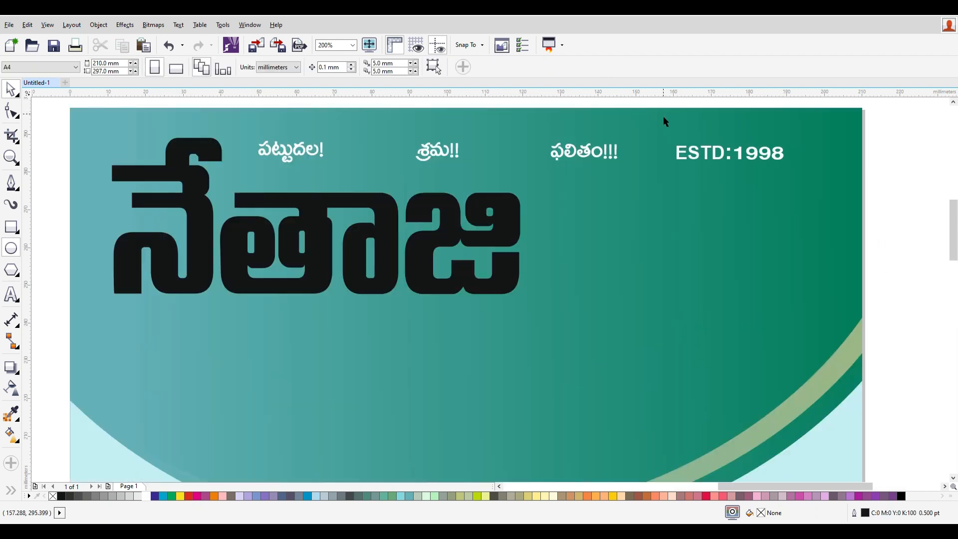
{"action": "left_click_drag", "start_coordinate": [592, 157], "coordinate": [590, 157]}
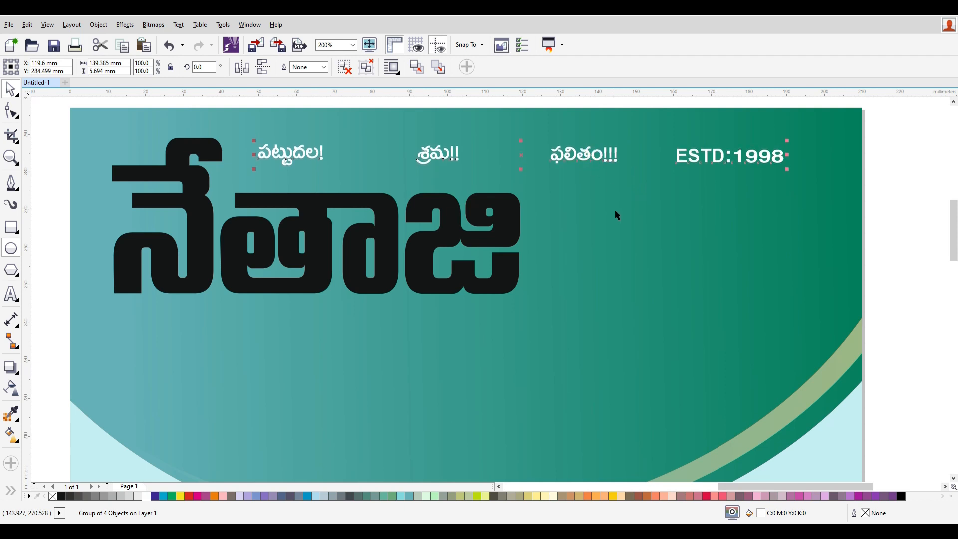
{"action": "left_click", "coordinate": [834, 231]}
Move the text జూనియర్ కాలేజి into the header beside నేతాజి and set its font to PragathiNarrow.
{"action": "scroll", "coordinate": [617, 275], "scroll_direction": "down", "scroll_amount": 4}
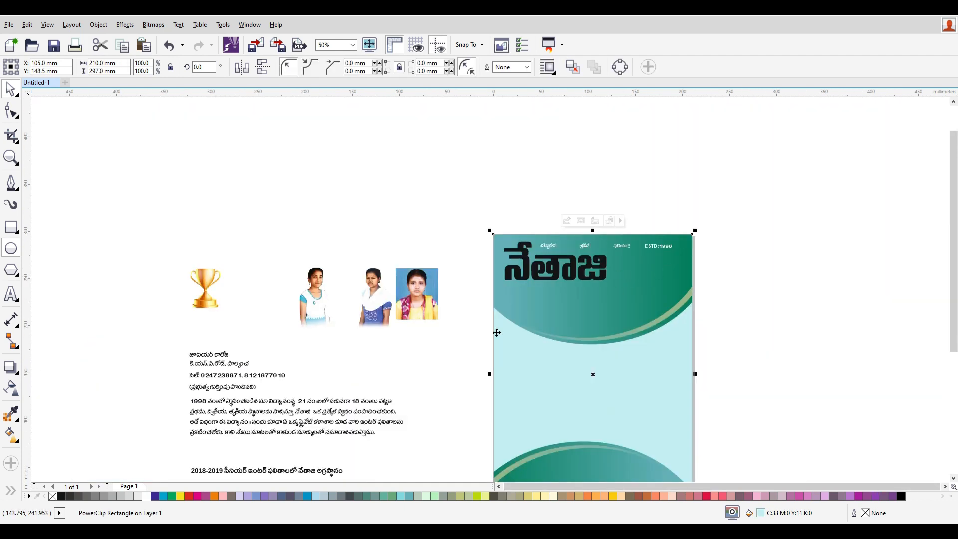
{"action": "left_click_drag", "start_coordinate": [209, 358], "coordinate": [640, 264]}
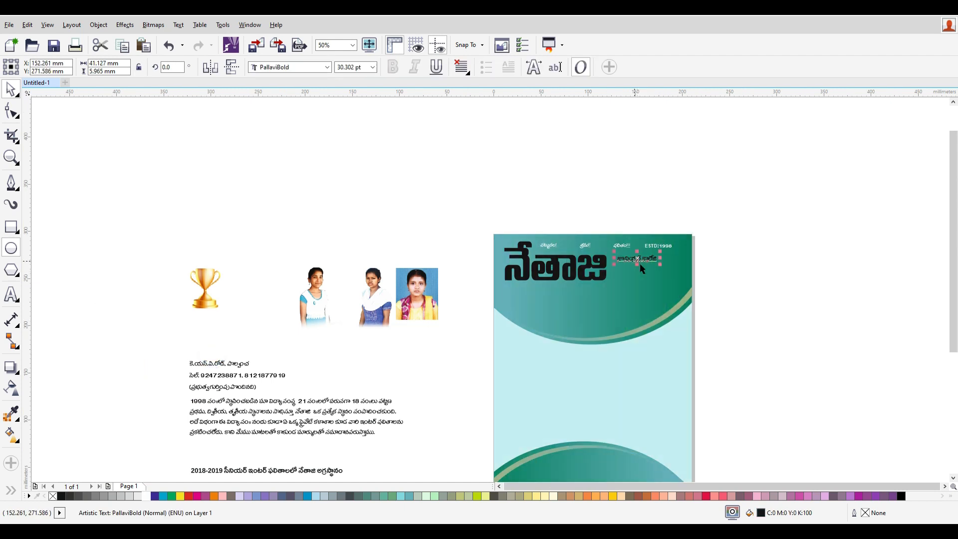
{"action": "scroll", "coordinate": [640, 262], "scroll_direction": "up", "scroll_amount": 6}
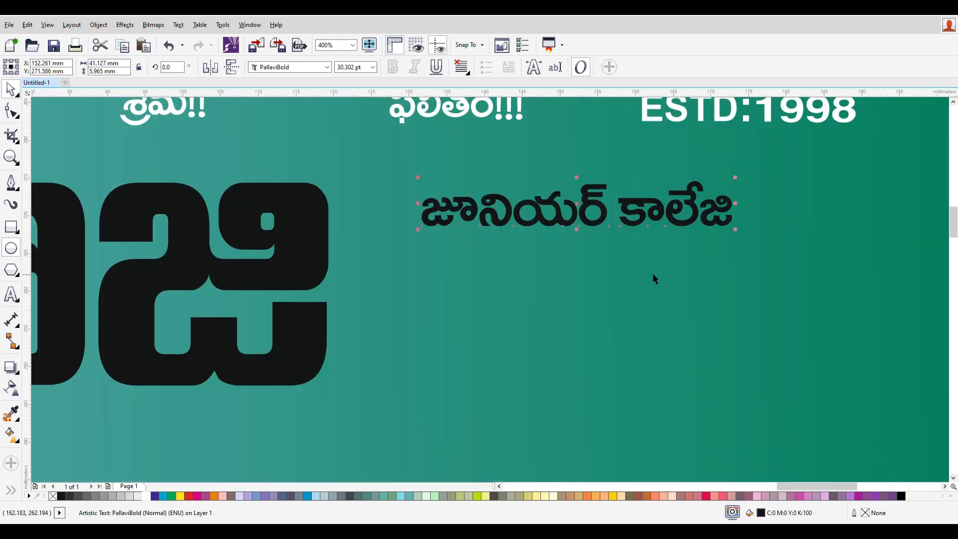
{"action": "left_click", "coordinate": [327, 68]}
{"action": "type", "text": "PragathiNarrow"}
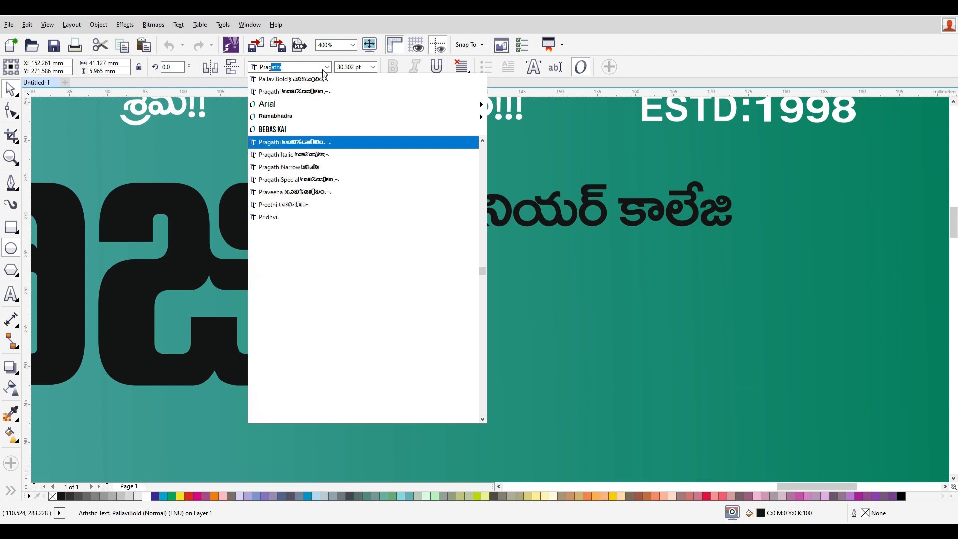
{"action": "left_click", "coordinate": [315, 172]}
Stretch జూనియర్ కాలేజి to about 70.6 mm wide and 24.4 mm high.
{"action": "scroll", "coordinate": [609, 310], "scroll_direction": "down", "scroll_amount": 2}
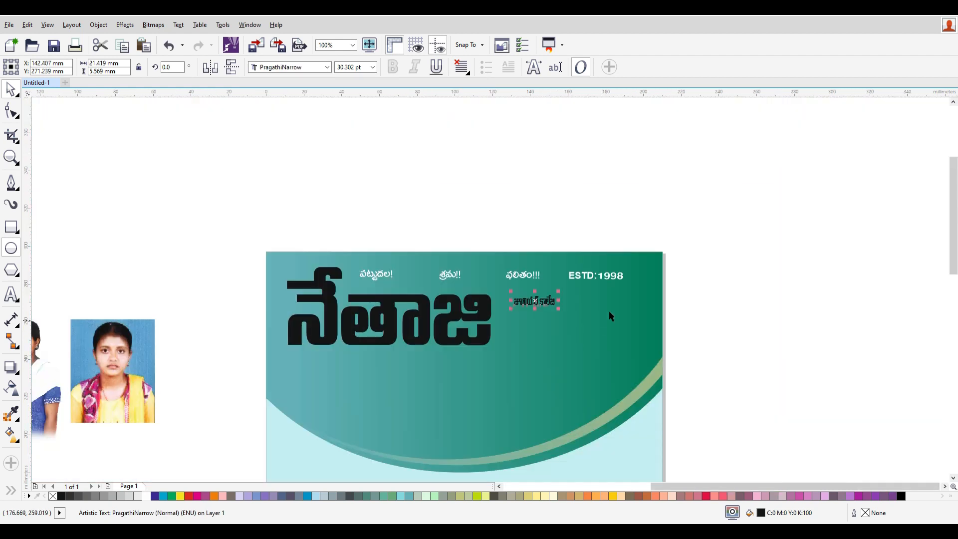
{"action": "scroll", "coordinate": [567, 307], "scroll_direction": "up", "scroll_amount": 1}
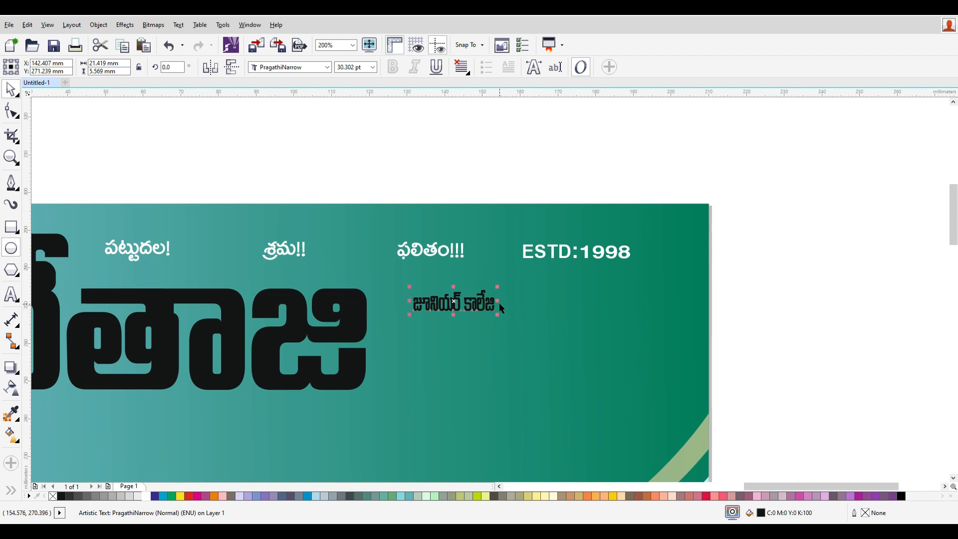
{"action": "left_click_drag", "start_coordinate": [499, 300], "coordinate": [682, 349]}
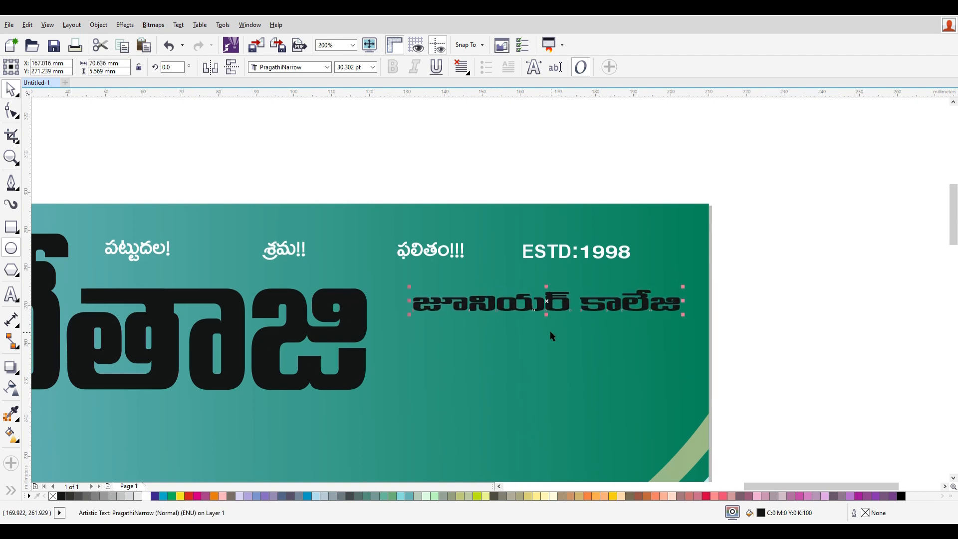
{"action": "left_click_drag", "start_coordinate": [547, 315], "coordinate": [573, 384]}
{"action": "left_click", "coordinate": [555, 362]}
Align the top edge of జూనియర్ కాలేజి with the top of నేతాజి.
{"action": "left_click", "coordinate": [565, 295]}
{"action": "left_click", "coordinate": [364, 295], "text": "shift"}
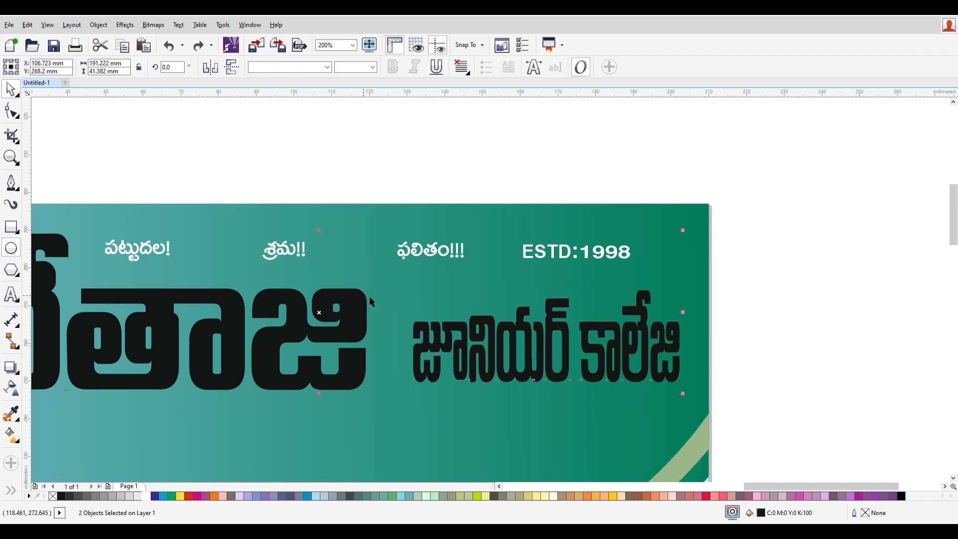
{"action": "key", "text": "t"}
{"action": "left_click", "coordinate": [783, 364]}
Nudge జూనియర్ కాలేజి vertically to about Y 269.8 mm, just beneath "ESTD:1998".
{"action": "left_click", "coordinate": [536, 304]}
{"action": "key", "text": "Down"}
{"action": "key", "text": "Down"}
{"action": "key", "text": "Down"}
{"action": "key", "text": "Down"}
{"action": "key", "text": "Down"}
{"action": "key", "text": "Down"}
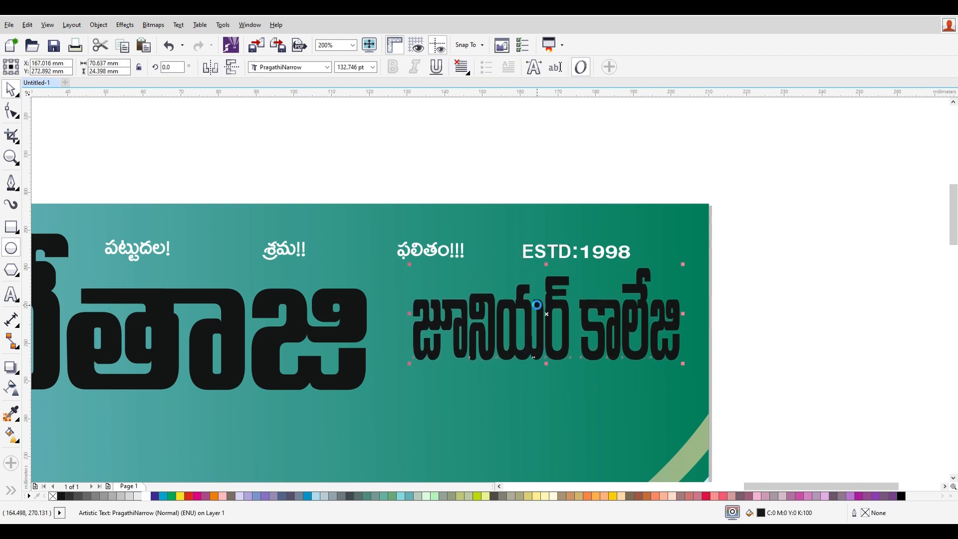
{"action": "key", "text": "Down"}
{"action": "key", "text": "Down"}
{"action": "key", "text": "Down"}
{"action": "key", "text": "Down"}
{"action": "key", "text": "Down"}
{"action": "key", "text": "Down"}
{"action": "key", "text": "Up"}
{"action": "key", "text": "Up"}
{"action": "key", "text": "Up"}
{"action": "key", "text": "Up"}
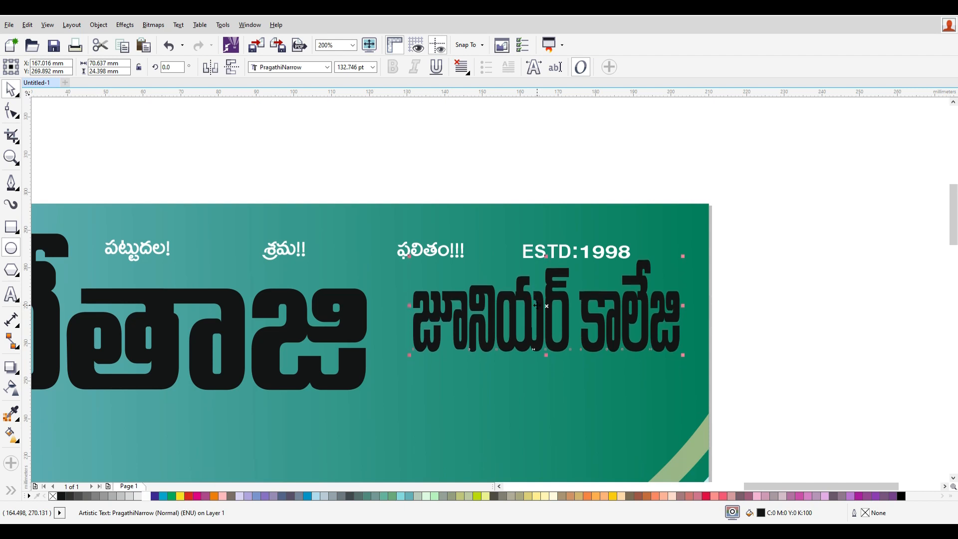
{"action": "scroll", "coordinate": [536, 306], "scroll_direction": "down", "scroll_amount": 3}
{"action": "scroll", "coordinate": [526, 343], "scroll_direction": "up", "scroll_amount": 3}
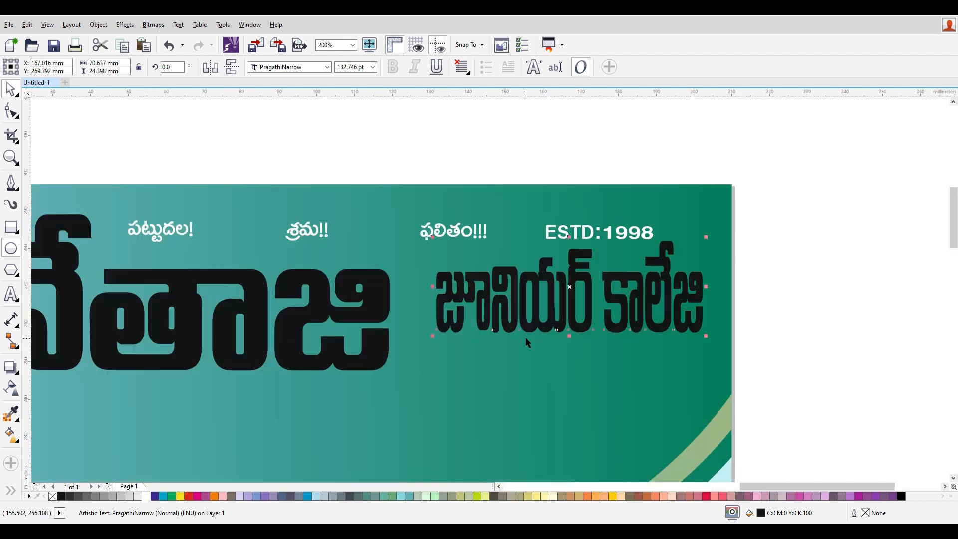
Move the college's address line beneath జూనియర్ కాలేజి, centred at about X 167.6, Y 251 mm.
{"action": "scroll", "coordinate": [678, 353], "scroll_direction": "down", "scroll_amount": 3}
{"action": "left_click", "coordinate": [795, 349]}
{"action": "left_click_drag", "start_coordinate": [241, 443], "coordinate": [665, 353]}
{"action": "scroll", "coordinate": [669, 370], "scroll_direction": "up", "scroll_amount": 3}
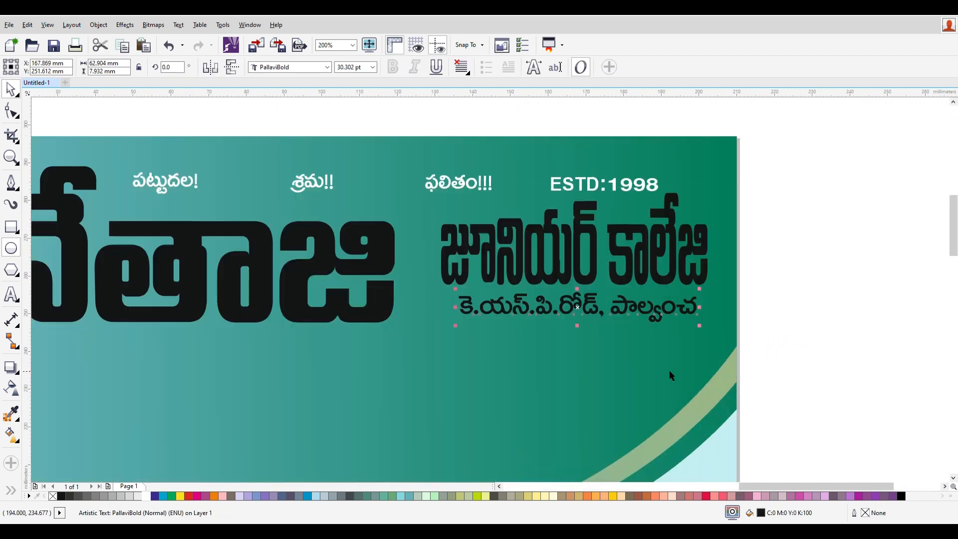
{"action": "left_click_drag", "start_coordinate": [642, 302], "coordinate": [641, 304]}
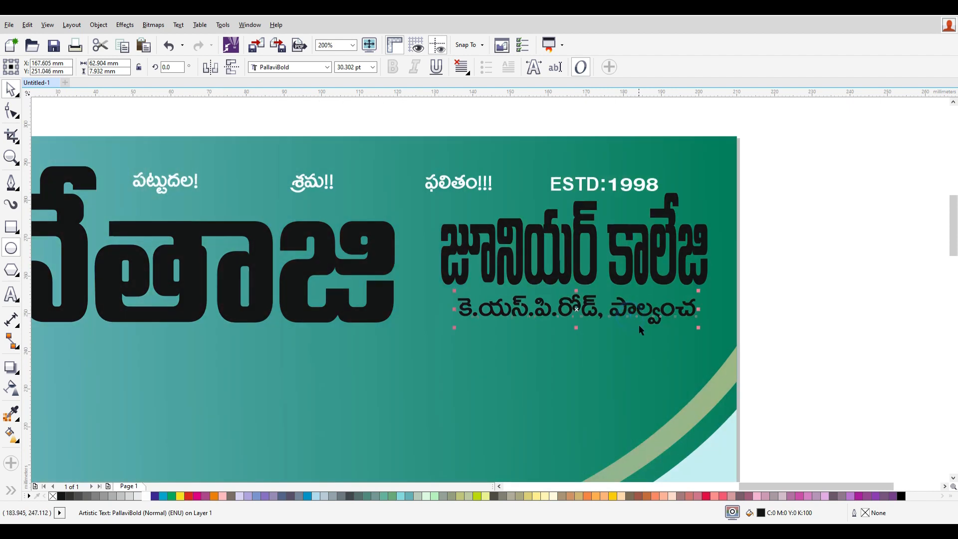
Replace the two phone numbers in the contact line beside the page with placeholder numbers.
{"action": "scroll", "coordinate": [641, 328], "scroll_direction": "down", "scroll_amount": 2}
{"action": "left_click_drag", "start_coordinate": [210, 426], "coordinate": [219, 425]}
{"action": "double_click", "coordinate": [179, 421]}
{"action": "left_click_drag", "start_coordinate": [175, 422], "coordinate": [284, 421]}
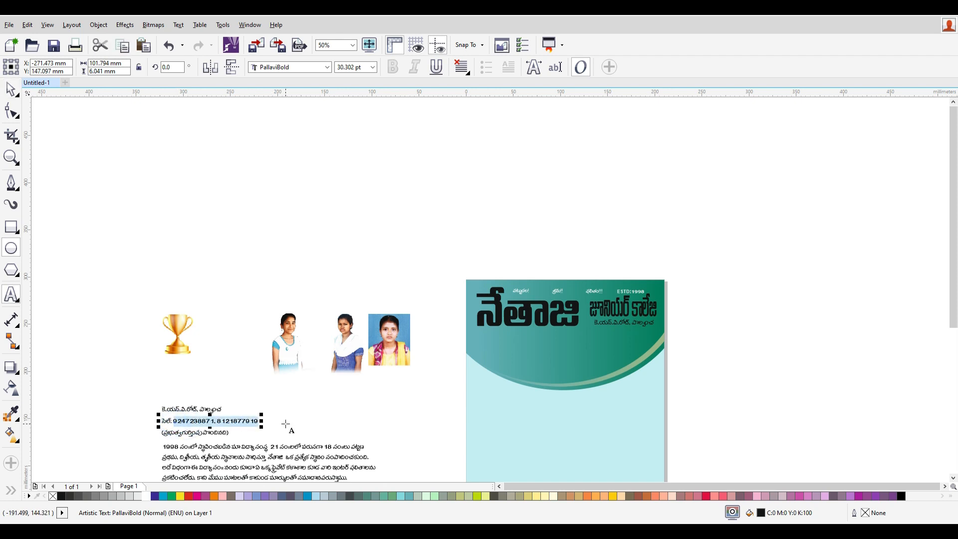
{"action": "type", "text": "9876543"}
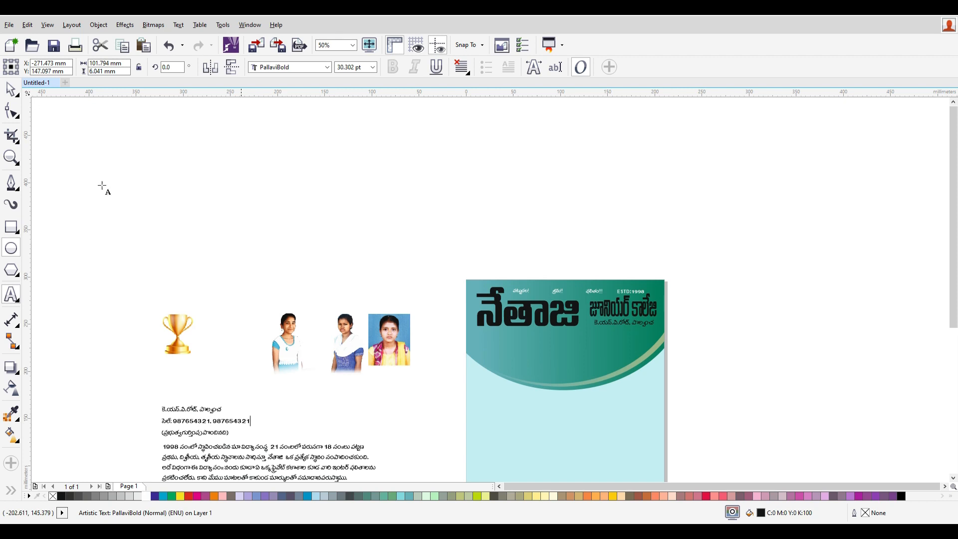
Move the phone-number line into the header beneath the address line and scale it down to about 66.6 mm wide.
{"action": "key", "text": "Escape"}
{"action": "left_click", "coordinate": [10, 89]}
{"action": "left_click_drag", "start_coordinate": [244, 420], "coordinate": [650, 326]}
{"action": "scroll", "coordinate": [649, 327], "scroll_direction": "up", "scroll_amount": 2}
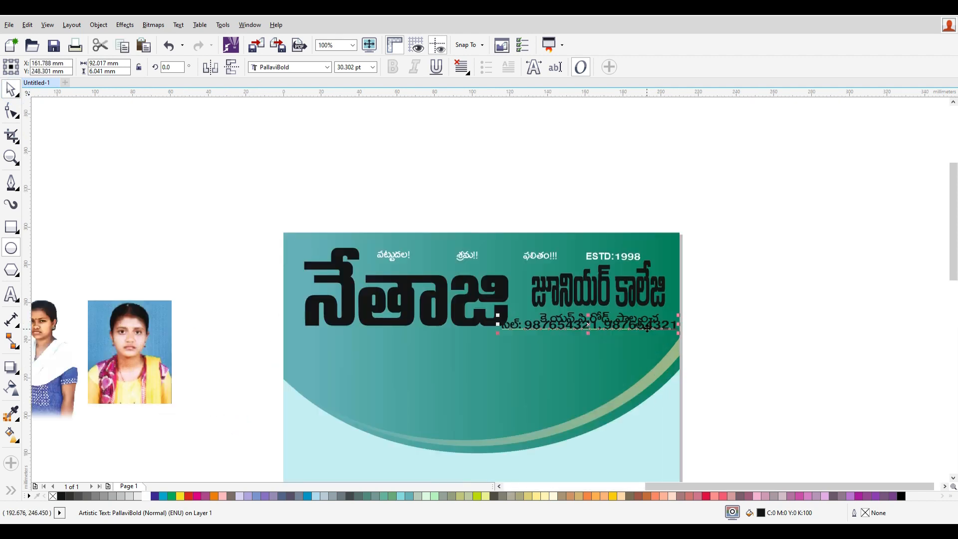
{"action": "scroll", "coordinate": [694, 317], "scroll_direction": "up", "scroll_amount": 1}
{"action": "left_click_drag", "start_coordinate": [695, 340], "coordinate": [559, 327]}
{"action": "left_click_drag", "start_coordinate": [412, 324], "coordinate": [480, 345]}
{"action": "left_click_drag", "start_coordinate": [640, 357], "coordinate": [670, 359]}
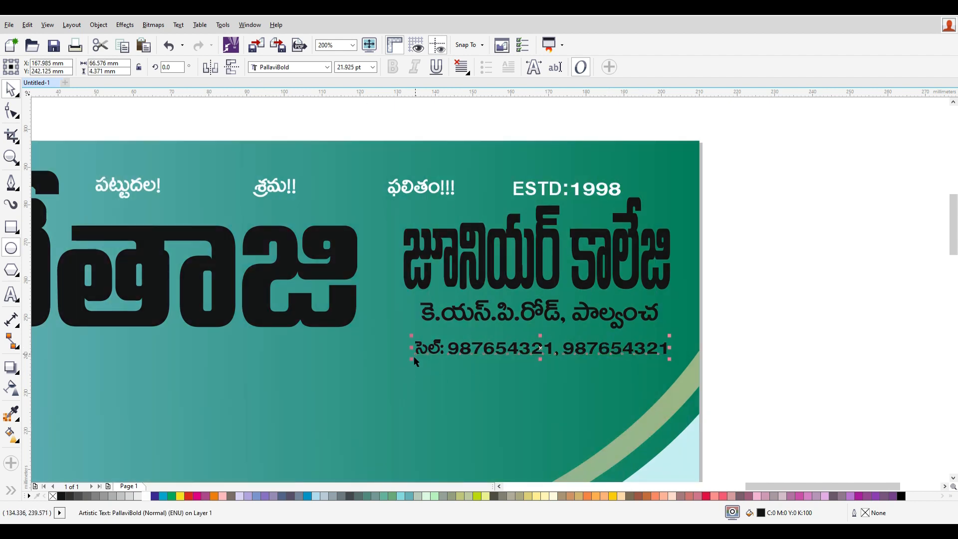
Enlarge the header's phone-number line to about 81.9 mm wide and 5.7 mm tall.
{"action": "left_click_drag", "start_coordinate": [412, 358], "coordinate": [352, 371]}
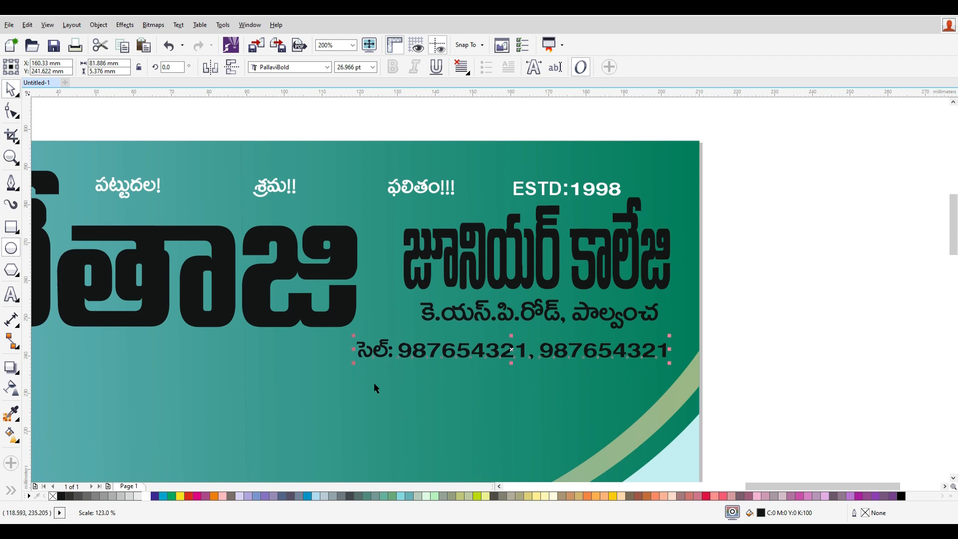
{"action": "left_click_drag", "start_coordinate": [511, 364], "coordinate": [511, 365]}
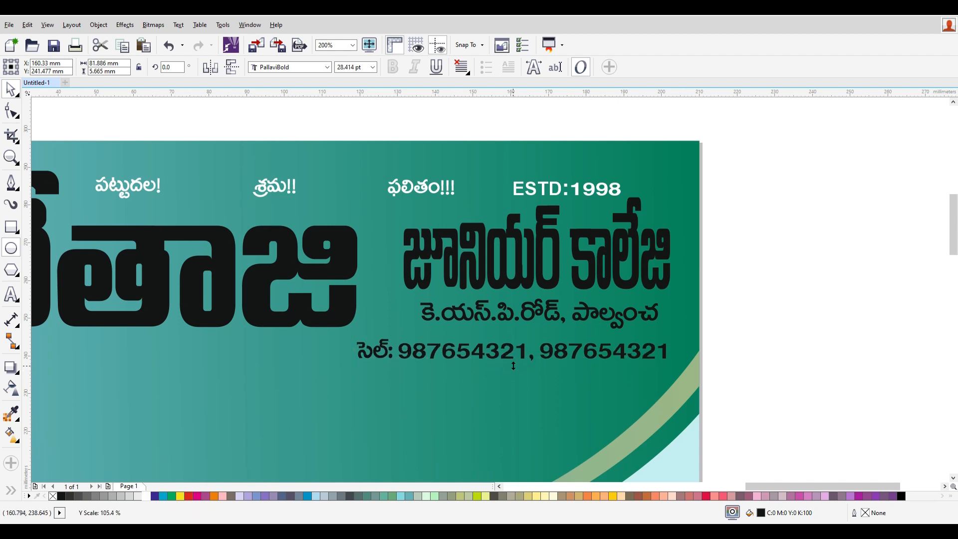
{"action": "scroll", "coordinate": [579, 384], "scroll_direction": "down", "scroll_amount": 3}
{"action": "left_click", "coordinate": [758, 387]}
Move the bracketed (ప్రభుత్వ గుర్తింపు పొందినది) line into the header, centred directly beneath the large నేతాజి.
{"action": "left_click", "coordinate": [150, 477]}
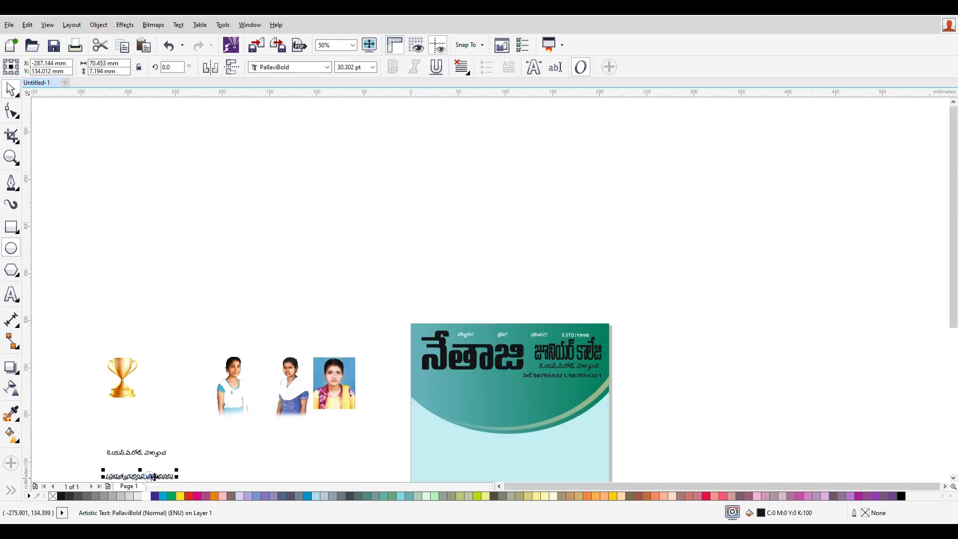
{"action": "left_click_drag", "start_coordinate": [163, 476], "coordinate": [500, 375]}
{"action": "scroll", "coordinate": [495, 380], "scroll_direction": "up", "scroll_amount": 2}
{"action": "left_click", "coordinate": [516, 213]}
{"action": "left_click", "coordinate": [797, 374]}
{"action": "scroll", "coordinate": [801, 378], "scroll_direction": "down", "scroll_amount": 2}
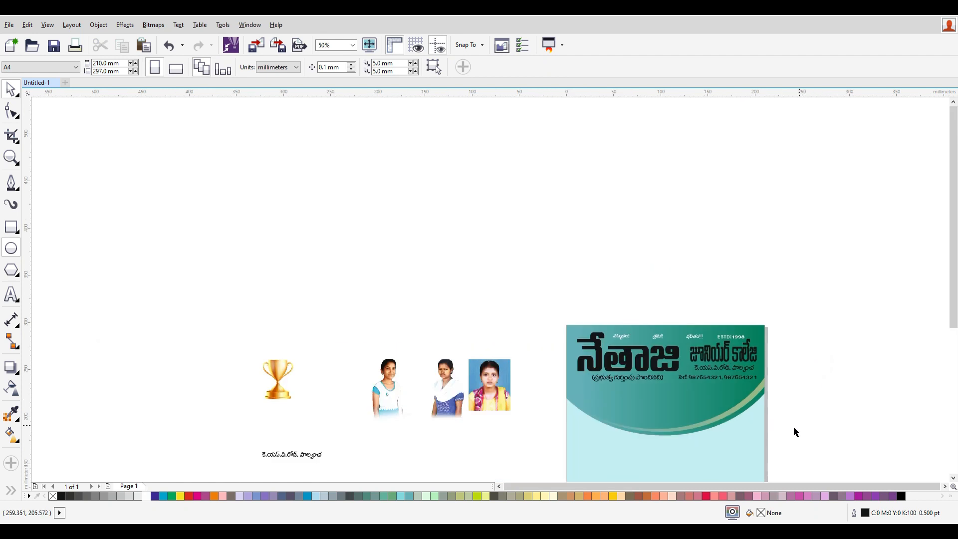
Place the four-line paragraph starting with 1998 in the lower header, scaled to about 185.2 mm wide and centred across the page.
{"action": "scroll", "coordinate": [883, 443], "scroll_direction": "down", "scroll_amount": 3}
{"action": "scroll", "coordinate": [824, 288], "scroll_direction": "up", "scroll_amount": 1}
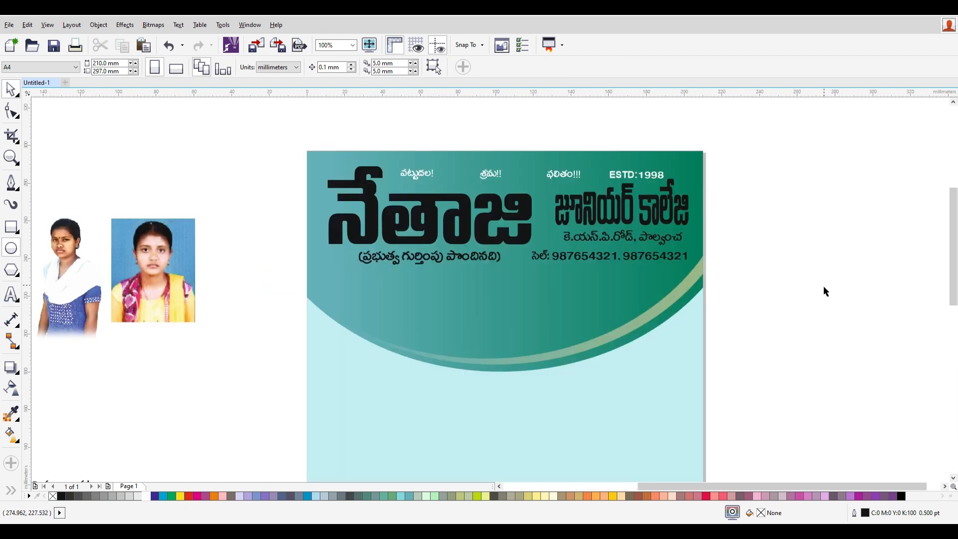
{"action": "scroll", "coordinate": [837, 299], "scroll_direction": "down", "scroll_amount": 2}
{"action": "scroll", "coordinate": [892, 338], "scroll_direction": "up", "scroll_amount": 2}
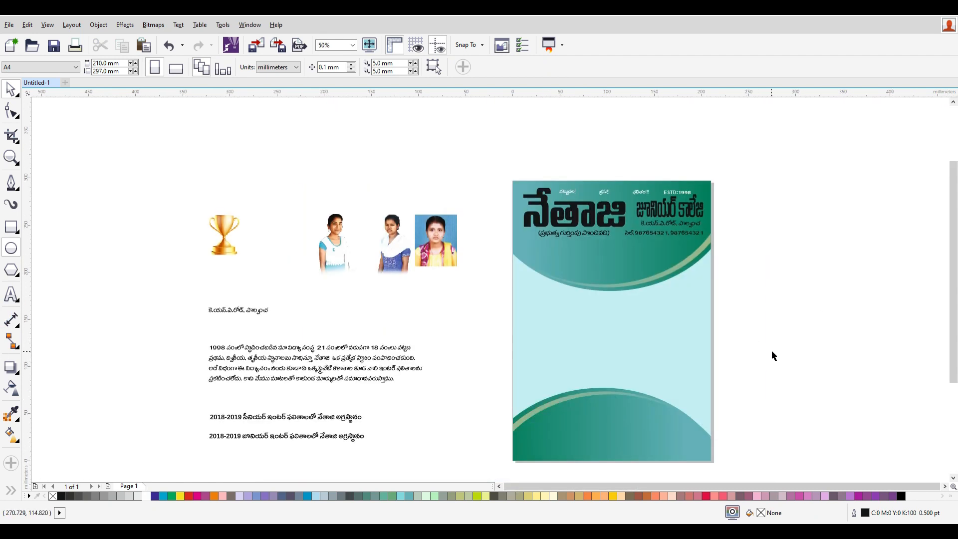
{"action": "left_click_drag", "start_coordinate": [319, 371], "coordinate": [605, 284]}
{"action": "left_click_drag", "start_coordinate": [735, 294], "coordinate": [695, 285]}
{"action": "scroll", "coordinate": [669, 280], "scroll_direction": "up", "scroll_amount": 2}
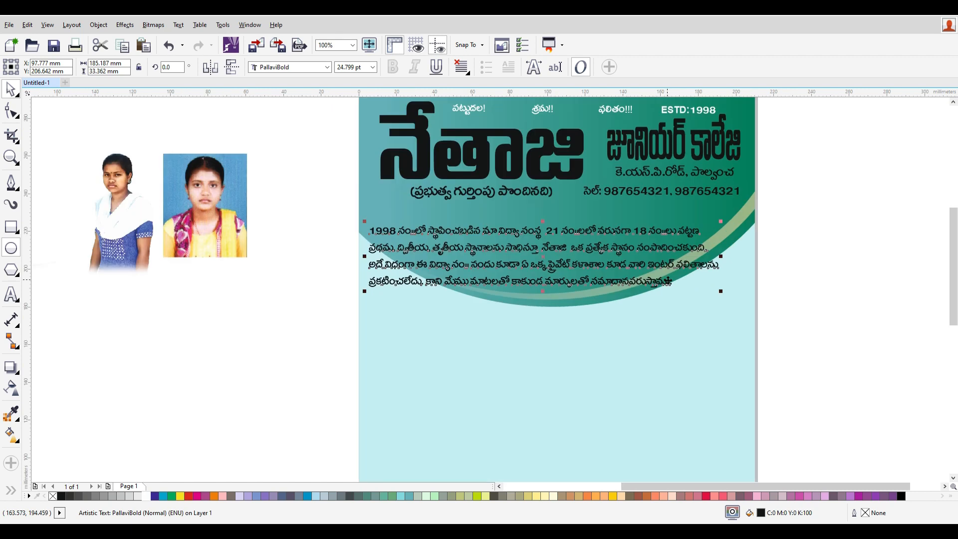
{"action": "left_click", "coordinate": [669, 281]}
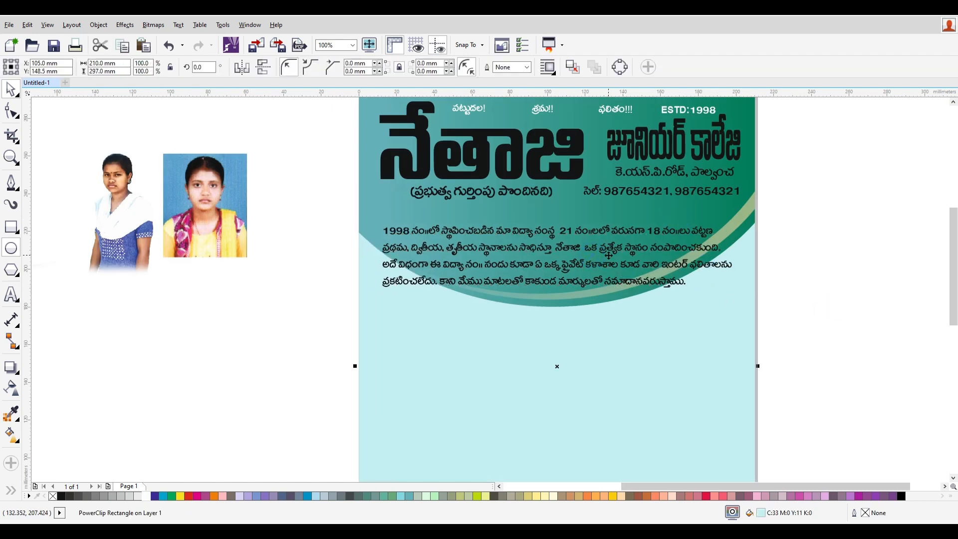
Set the four-line paragraph's text alignment to Center.
{"action": "left_click_drag", "start_coordinate": [858, 319], "coordinate": [358, 214]}
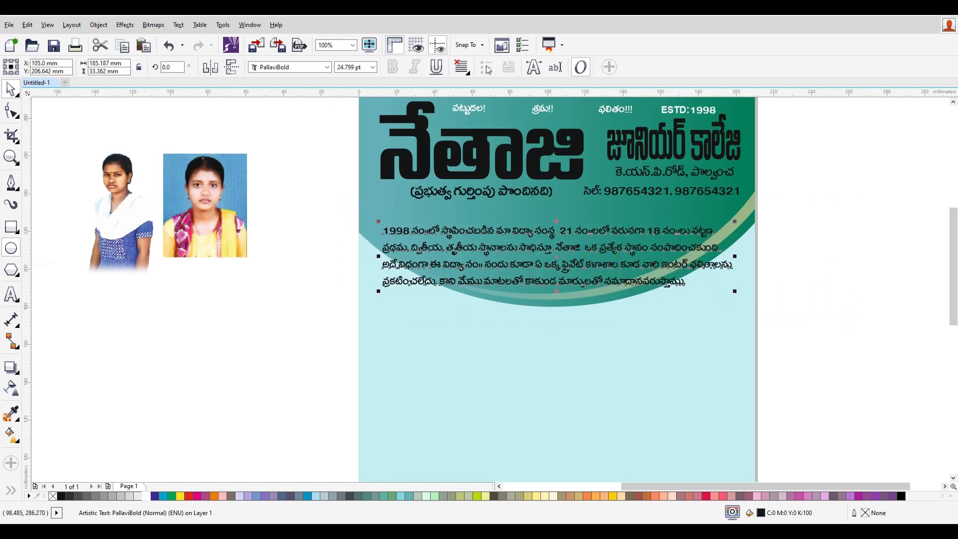
{"action": "left_click", "coordinate": [461, 67]}
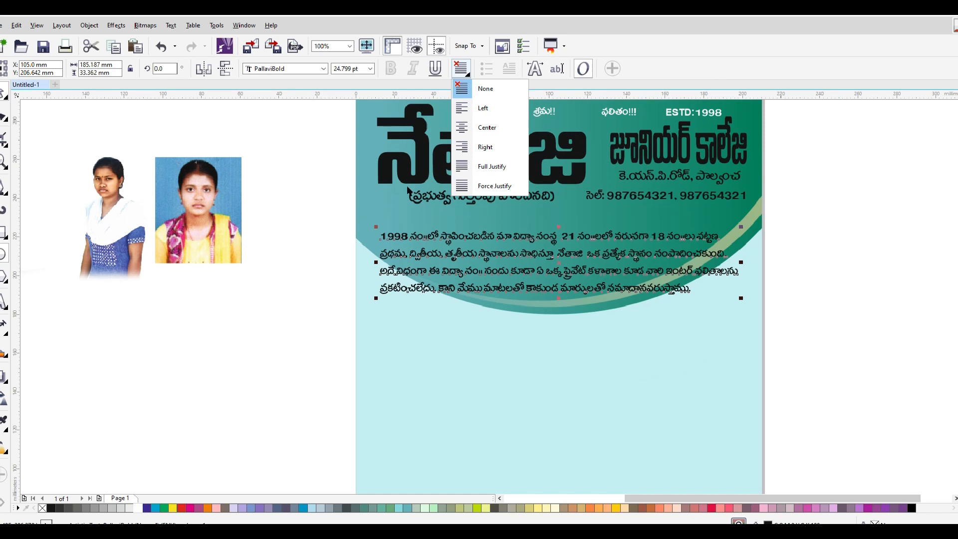
{"action": "left_click", "coordinate": [349, 187]}
{"action": "left_click", "coordinate": [488, 253]}
{"action": "left_click_drag", "start_coordinate": [855, 334], "coordinate": [346, 207]}
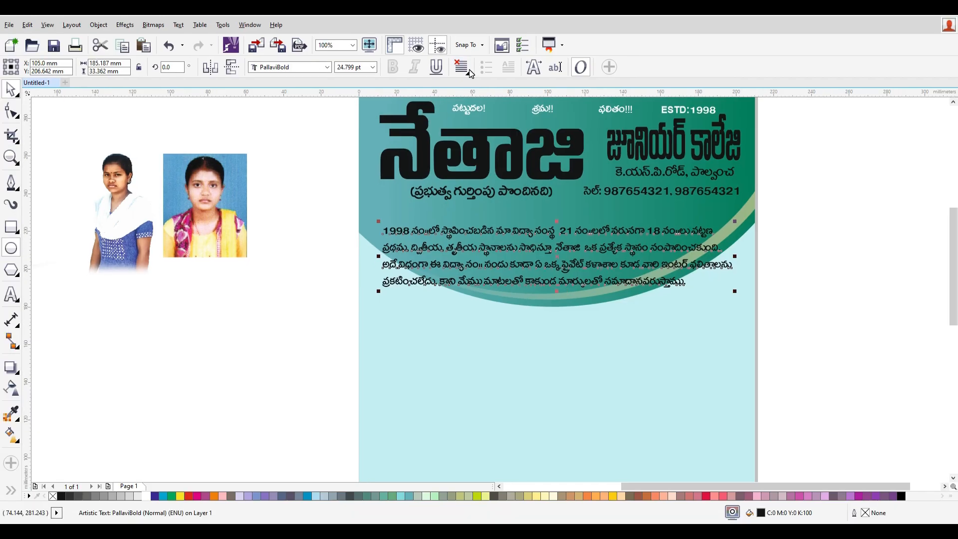
{"action": "left_click", "coordinate": [453, 68]}
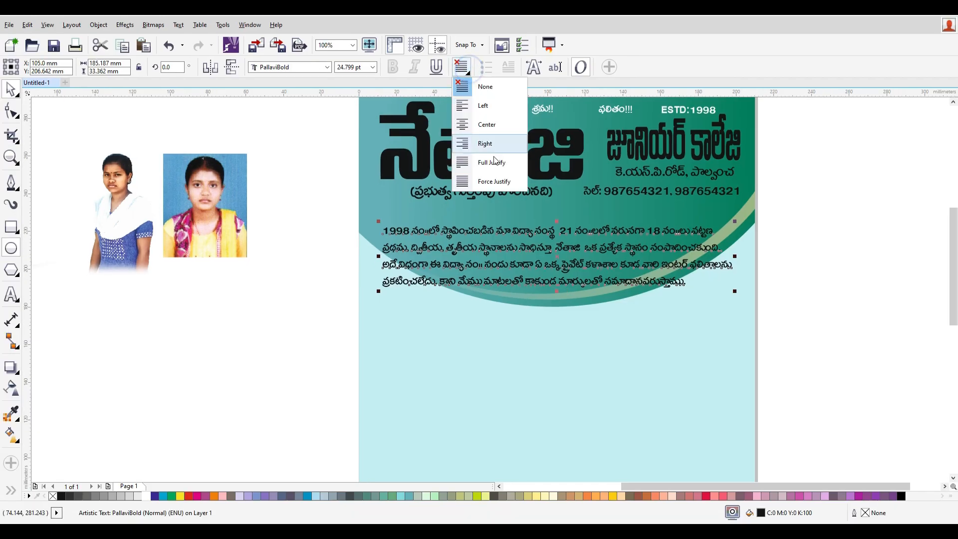
{"action": "left_click", "coordinate": [491, 124]}
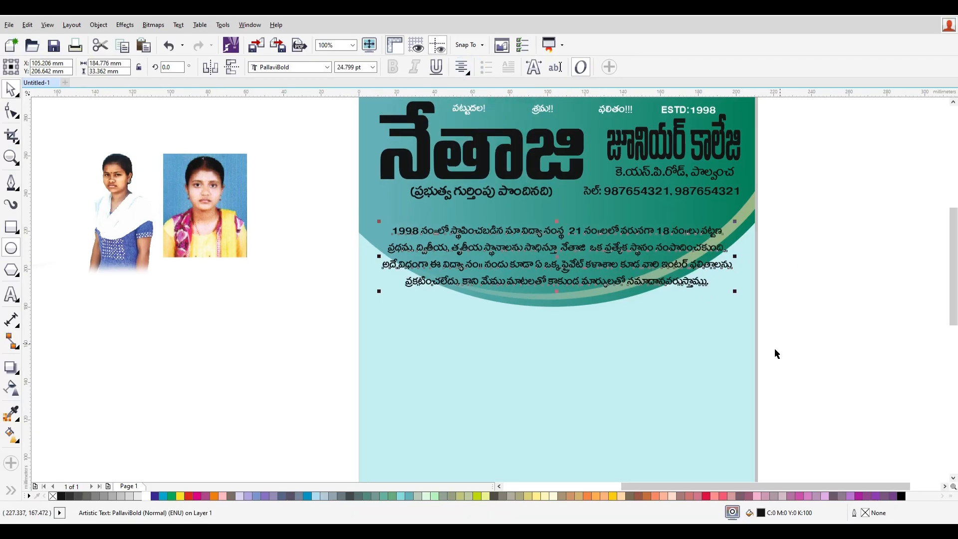
{"action": "left_click", "coordinate": [849, 313]}
Change the font of the word నేతాజి in the paragraph's second line to Pragathi.
{"action": "left_click", "coordinate": [11, 294]}
{"action": "scroll", "coordinate": [606, 256], "scroll_direction": "up", "scroll_amount": 2}
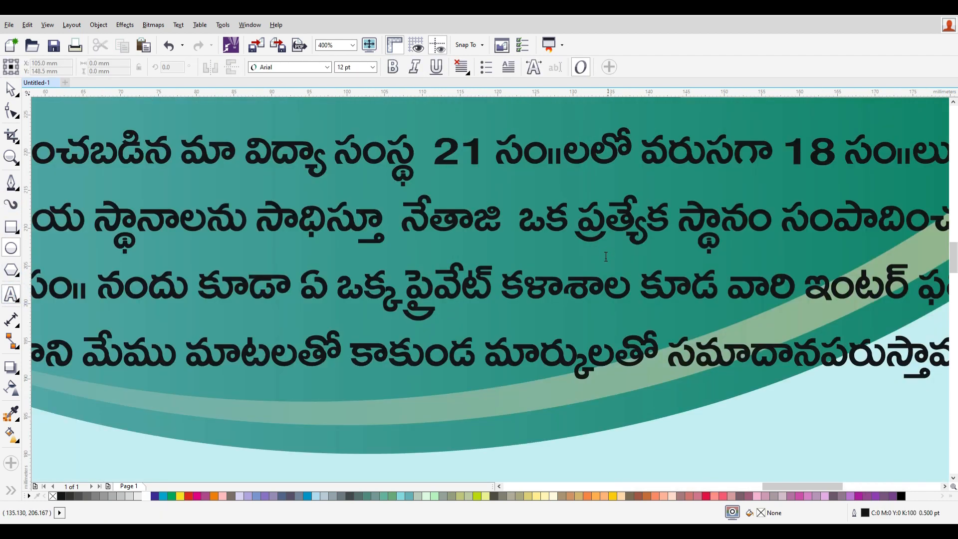
{"action": "double_click", "coordinate": [411, 212]}
{"action": "left_click", "coordinate": [306, 68]}
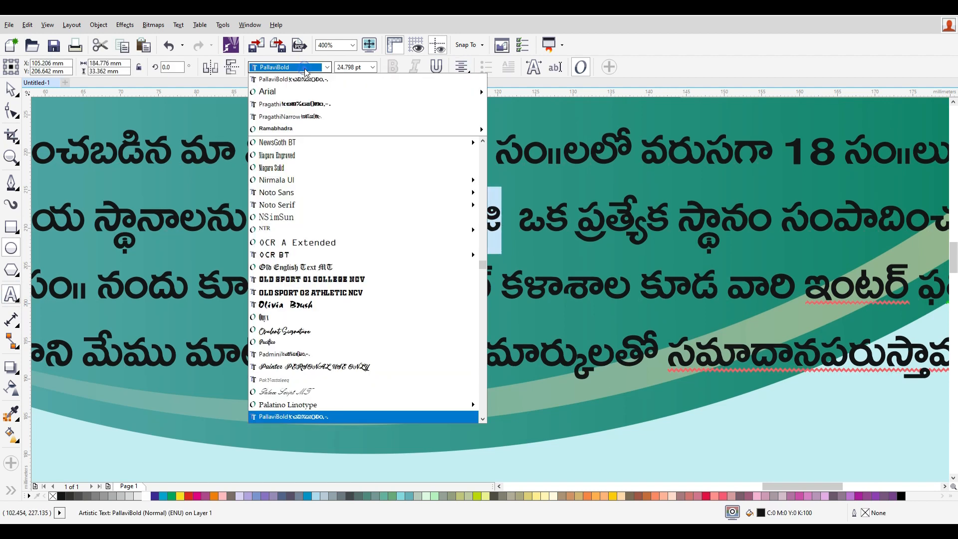
{"action": "type", "text": "Pragathi"}
{"action": "key", "text": "Return"}
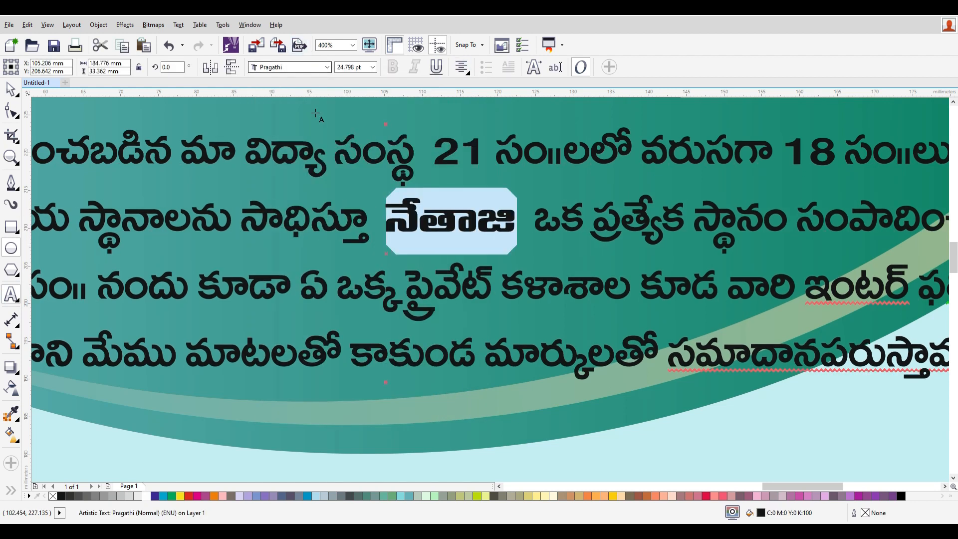
{"action": "left_click", "coordinate": [8, 93]}
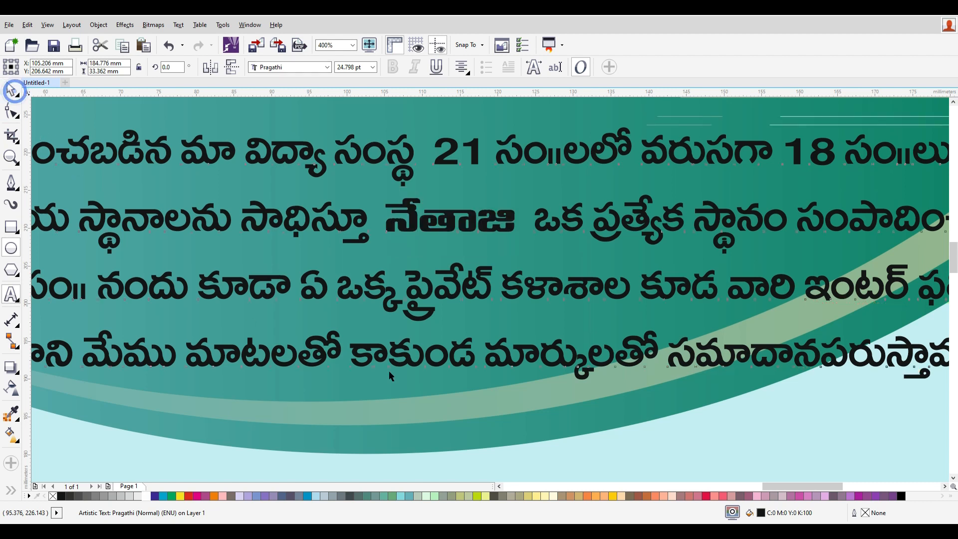
{"action": "scroll", "coordinate": [477, 418], "scroll_direction": "down", "scroll_amount": 1}
{"action": "scroll", "coordinate": [818, 383], "scroll_direction": "down", "scroll_amount": 1}
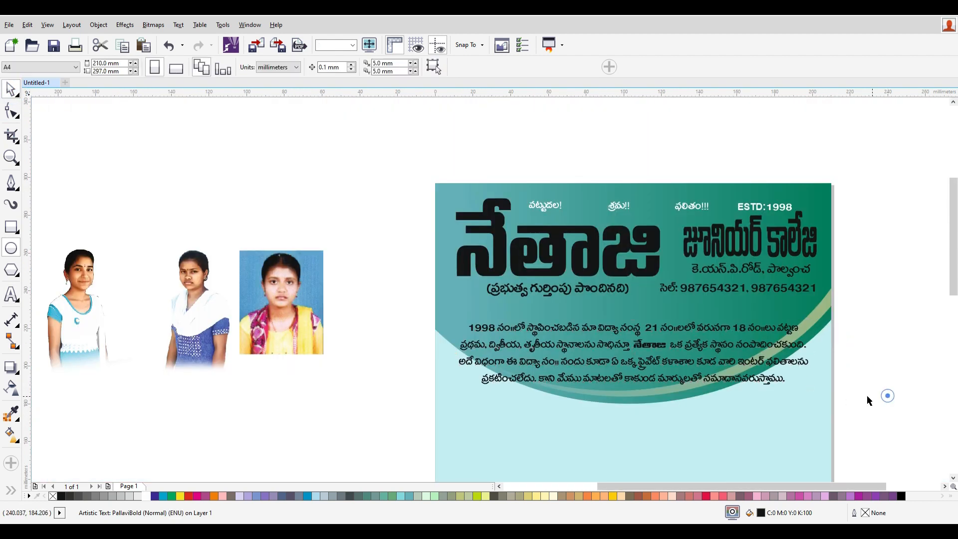
Give the four-line paragraph a white 1.5 pt outline placed behind the fill.
{"action": "left_click", "coordinate": [744, 357]}
{"action": "left_click", "coordinate": [740, 351], "text": "ctrl"}
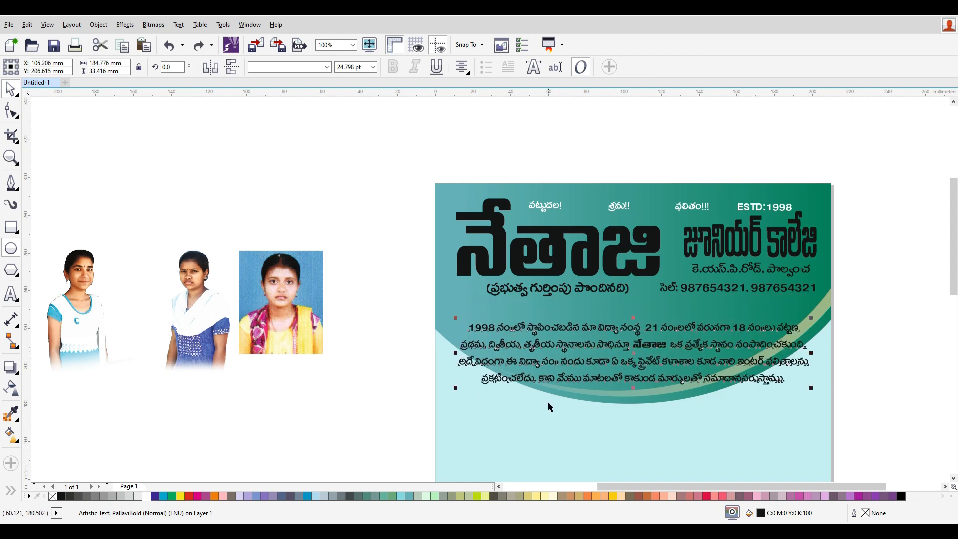
{"action": "key", "text": "F12"}
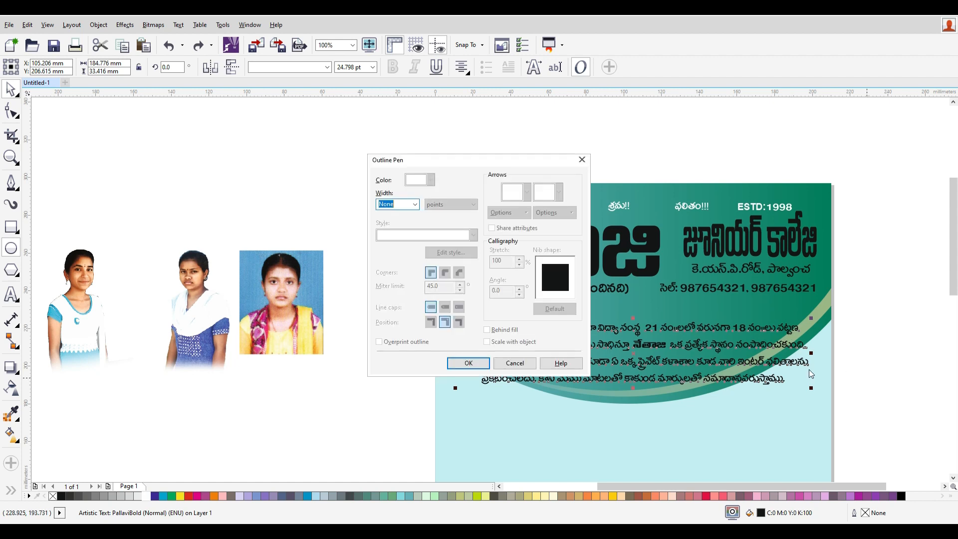
{"action": "left_click", "coordinate": [415, 204]}
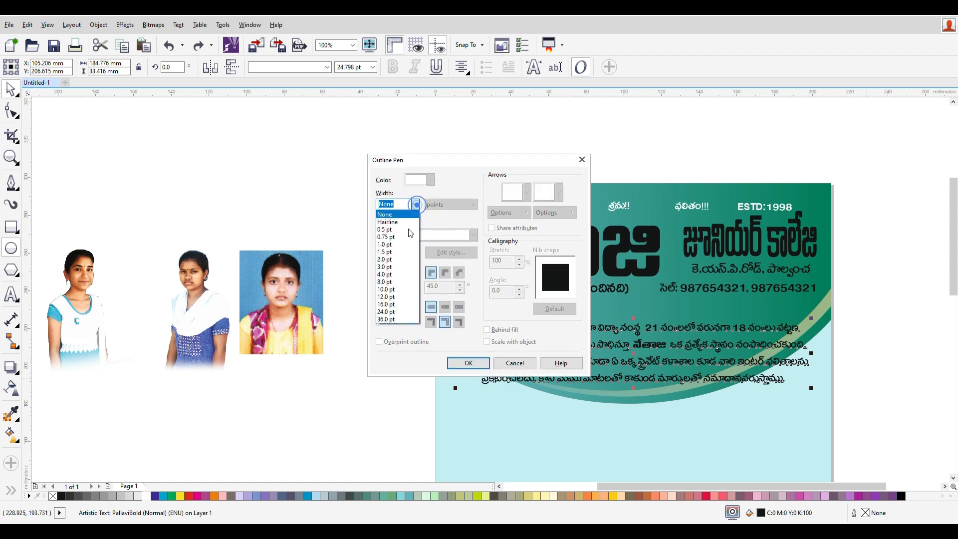
{"action": "left_click", "coordinate": [398, 260]}
{"action": "left_click", "coordinate": [430, 180]}
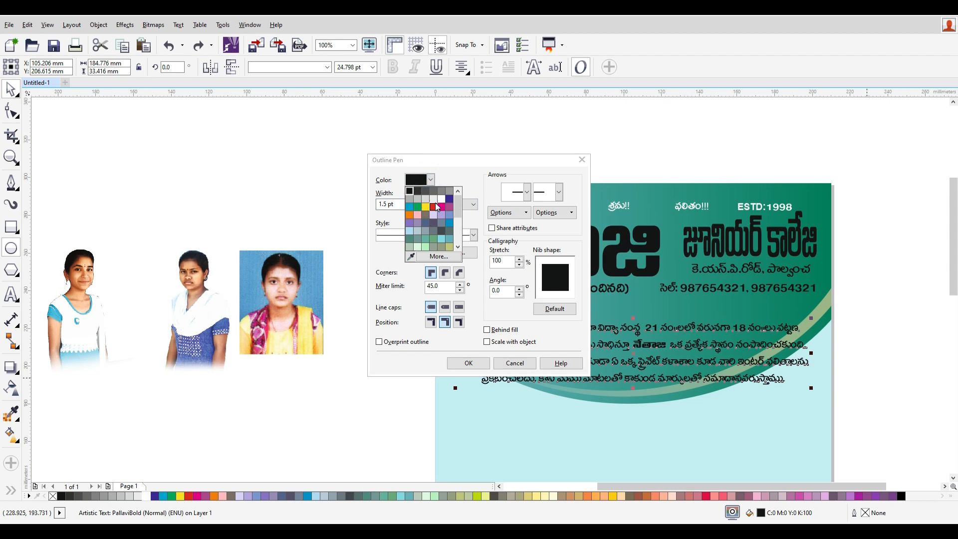
{"action": "left_click", "coordinate": [433, 198]}
{"action": "left_click", "coordinate": [501, 331]}
{"action": "left_click", "coordinate": [469, 362]}
{"action": "scroll", "coordinate": [785, 360], "scroll_direction": "up", "scroll_amount": 2}
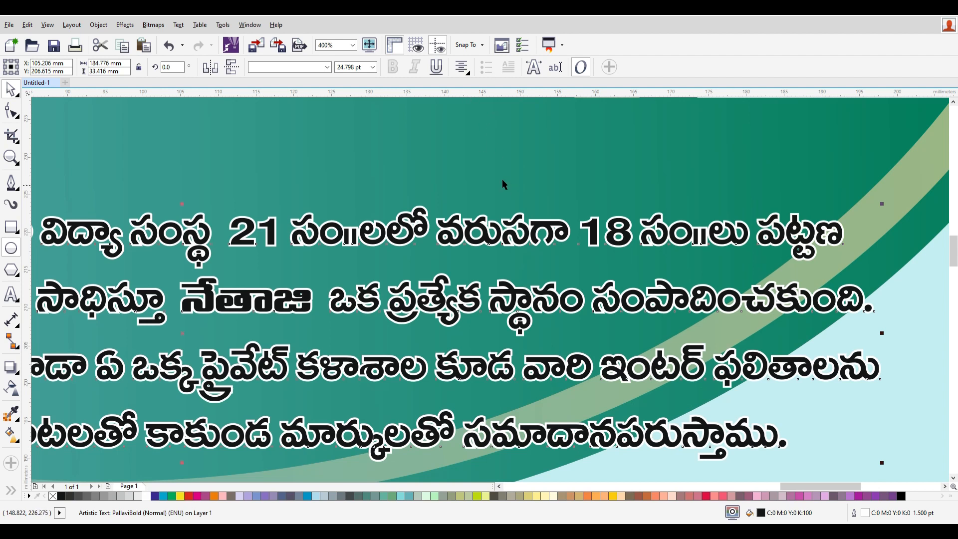
Set the paragraph's white outline width to 5 pt.
{"action": "key", "text": "F12"}
{"action": "double_click", "coordinate": [408, 202]}
{"action": "key", "text": "Return"}
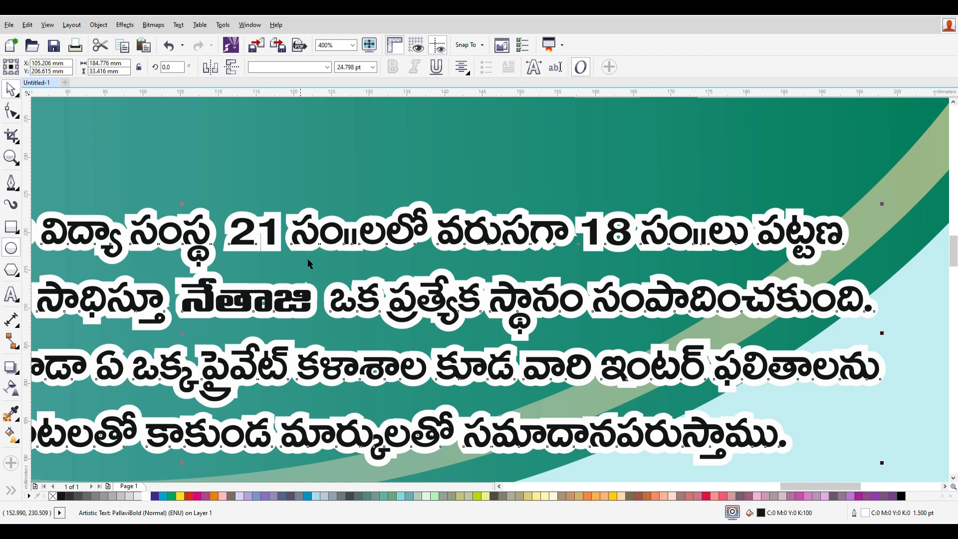
{"action": "scroll", "coordinate": [445, 212], "scroll_direction": "down", "scroll_amount": 2}
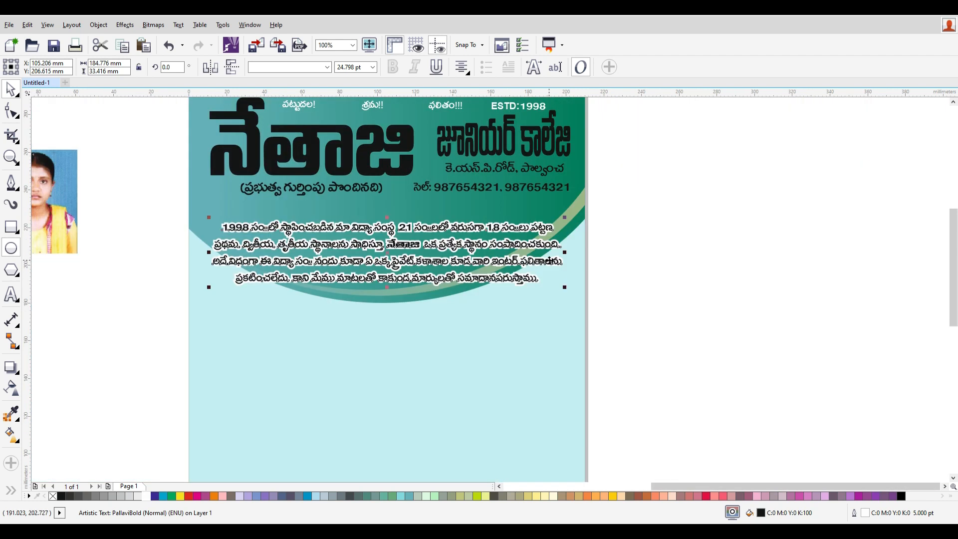
Set the paragraph's white outline width to 3 pt.
{"action": "key", "text": "F12"}
{"action": "double_click", "coordinate": [397, 203]}
{"action": "type", "text": "3"}
{"action": "key", "text": "Return"}
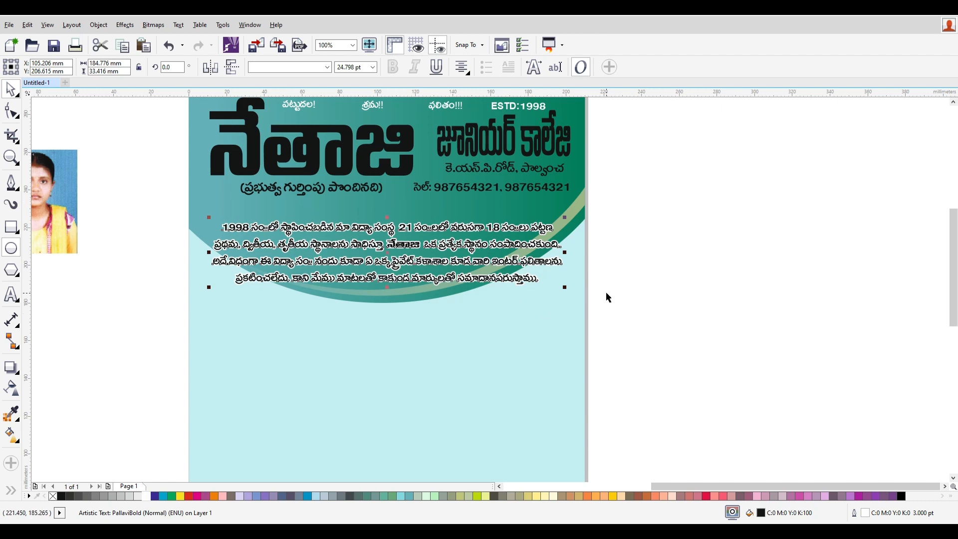
{"action": "key", "text": "F12"}
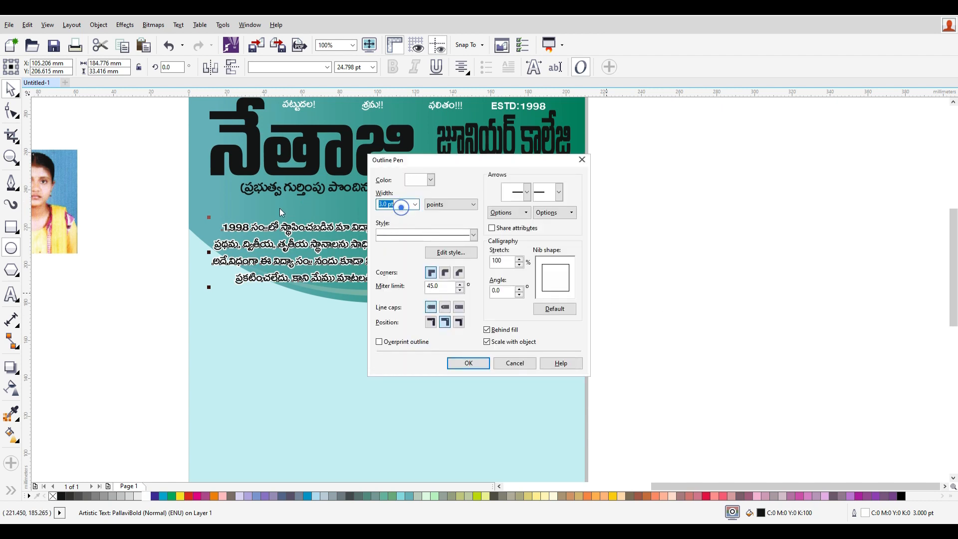
{"action": "key", "text": "Return"}
{"action": "left_click", "coordinate": [617, 263]}
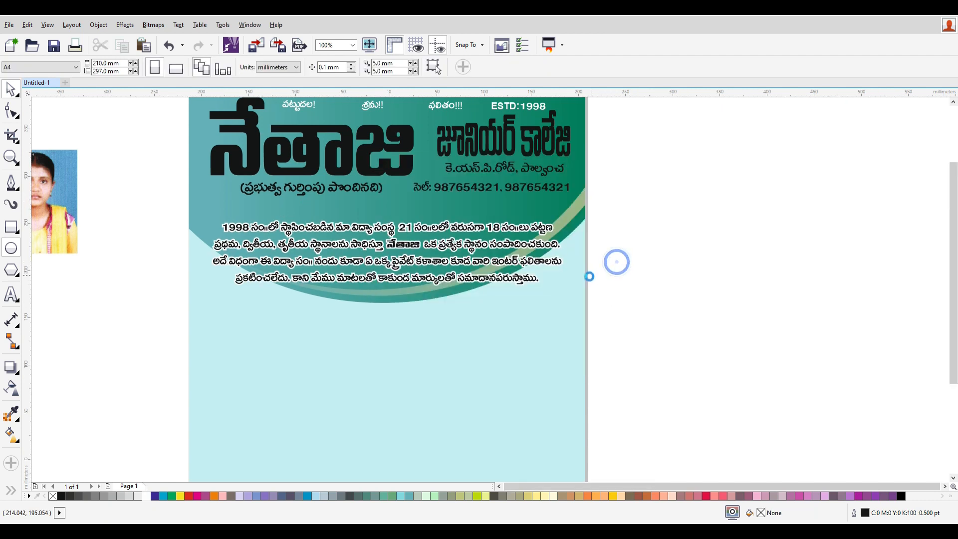
{"action": "scroll", "coordinate": [613, 264], "scroll_direction": "down", "scroll_amount": 3}
{"action": "scroll", "coordinate": [598, 270], "scroll_direction": "up", "scroll_amount": 3}
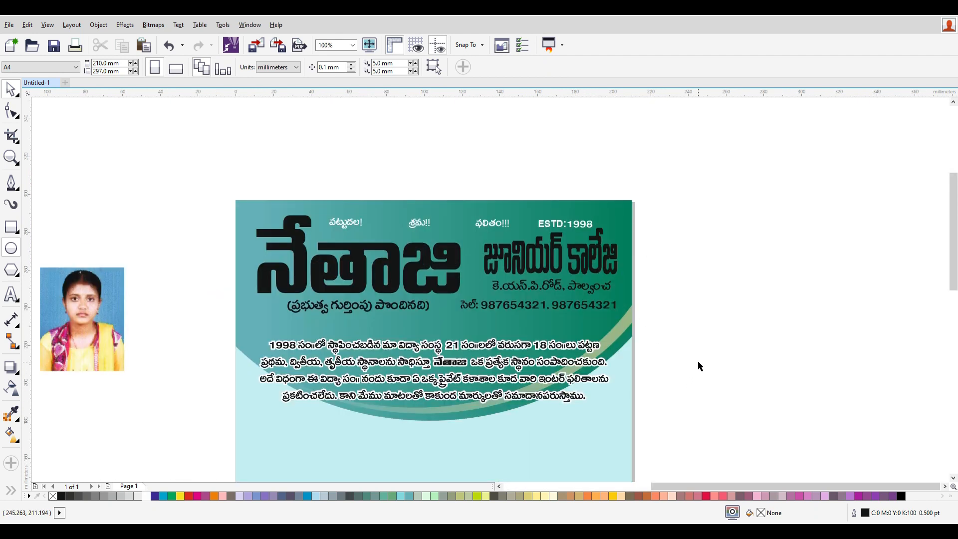
{"action": "scroll", "coordinate": [740, 402], "scroll_direction": "down", "scroll_amount": 3}
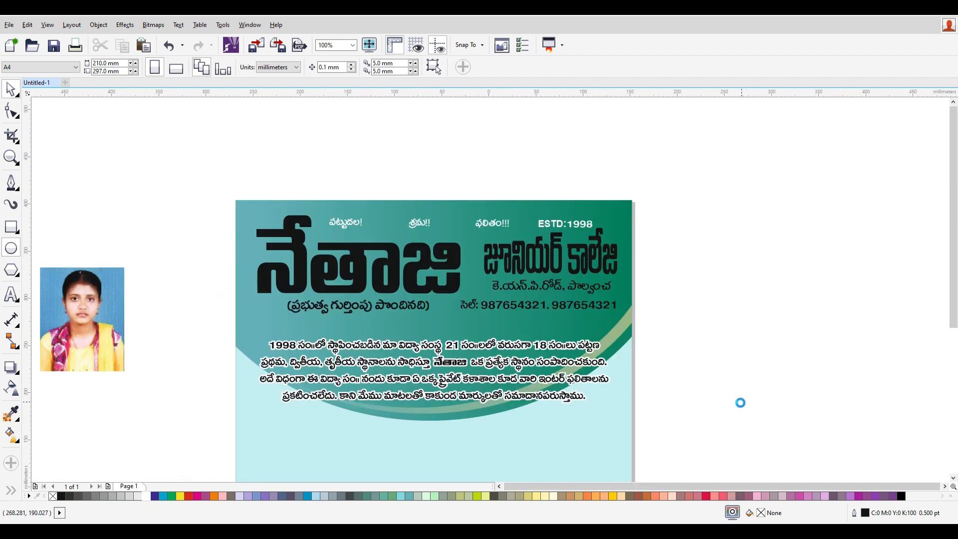
{"action": "scroll", "coordinate": [659, 421], "scroll_direction": "up", "scroll_amount": 3}
{"action": "scroll", "coordinate": [660, 257], "scroll_direction": "down", "scroll_amount": 1}
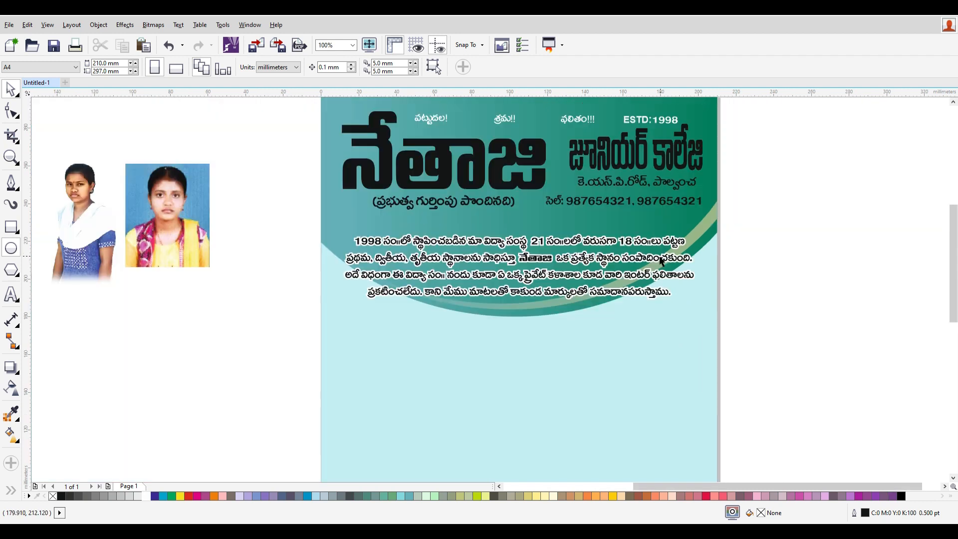
{"action": "left_click", "coordinate": [625, 120]}
{"action": "left_click_drag", "start_coordinate": [648, 122], "coordinate": [648, 97]}
{"action": "key", "text": "ctrl+z"}
Fill the large నేతాజి heading with yellow (C:0 M:0 Y:100 K:0).
{"action": "left_click", "coordinate": [521, 183]}
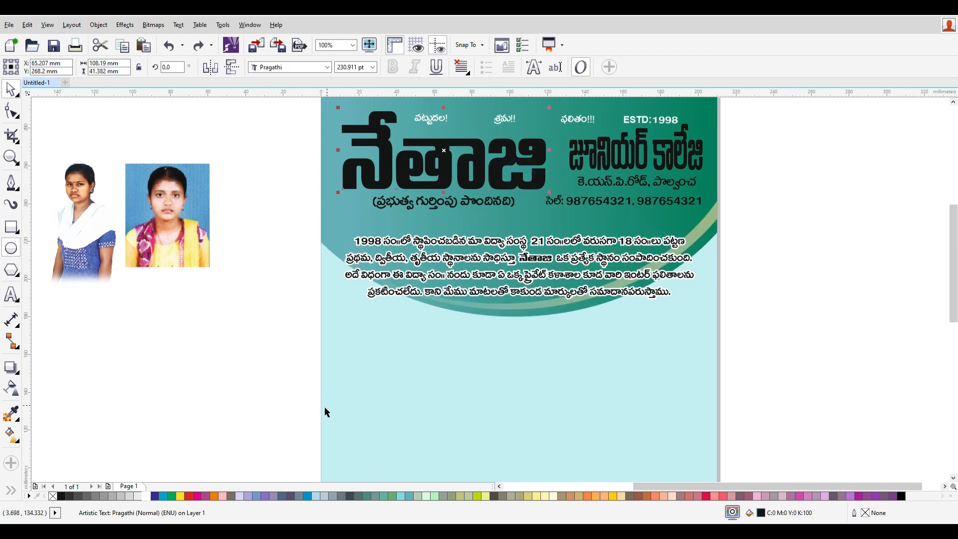
{"action": "left_click", "coordinate": [180, 496]}
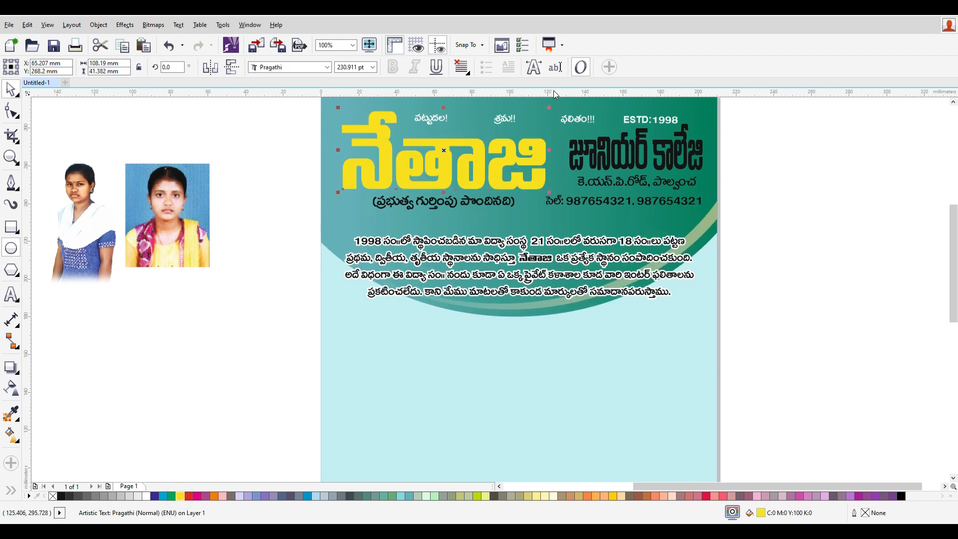
Give the large నేతాజి heading a black 4 pt outline placed behind the fill and scaling with the object.
{"action": "key", "text": "F12"}
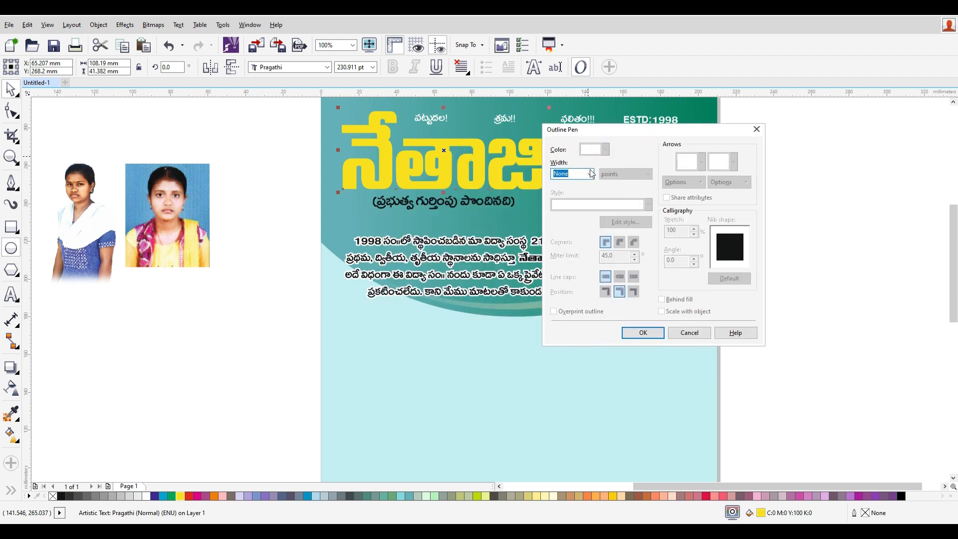
{"action": "left_click", "coordinate": [590, 174]}
{"action": "left_click", "coordinate": [568, 244]}
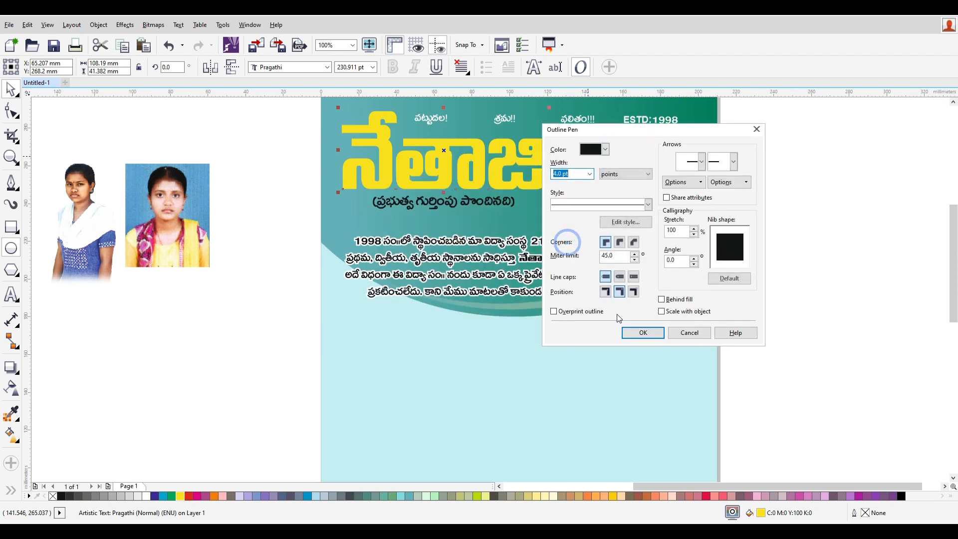
{"action": "left_click", "coordinate": [636, 332]}
{"action": "key", "text": "F12"}
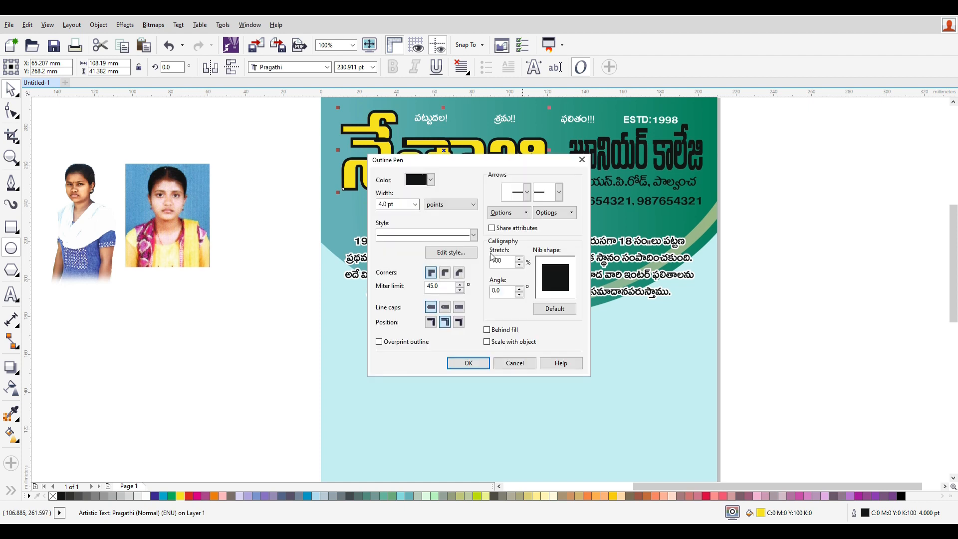
{"action": "left_click", "coordinate": [504, 329]}
{"action": "left_click", "coordinate": [507, 342]}
{"action": "left_click", "coordinate": [404, 205]}
{"action": "key", "text": "Return"}
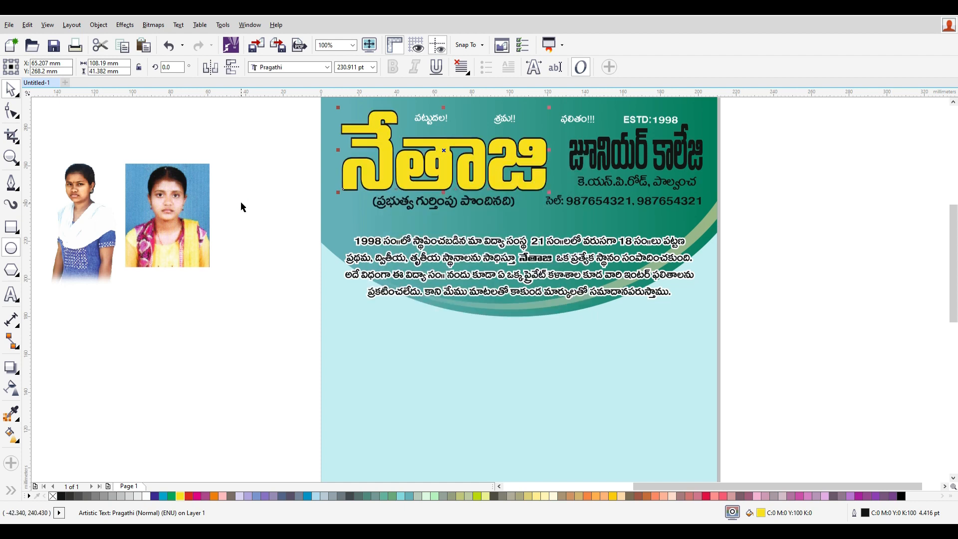
Try outline widths of 5 pt and 8 pt on the నేతాజి heading.
{"action": "key", "text": "F12"}
{"action": "left_click_drag", "start_coordinate": [402, 205], "coordinate": [318, 210]}
{"action": "type", "text": "5"}
{"action": "key", "text": "Return"}
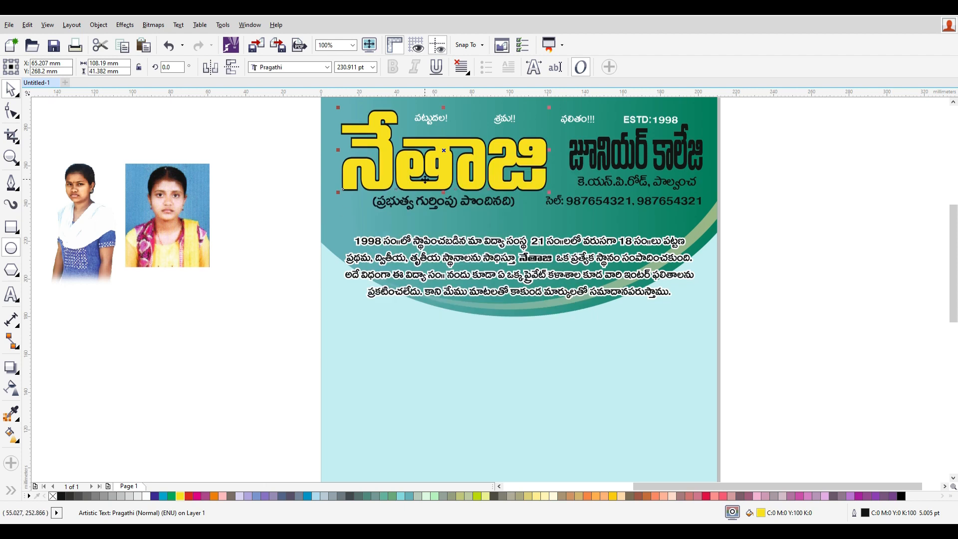
{"action": "key", "text": "F12"}
{"action": "left_click_drag", "start_coordinate": [403, 204], "coordinate": [257, 208]}
{"action": "key", "text": "Return"}
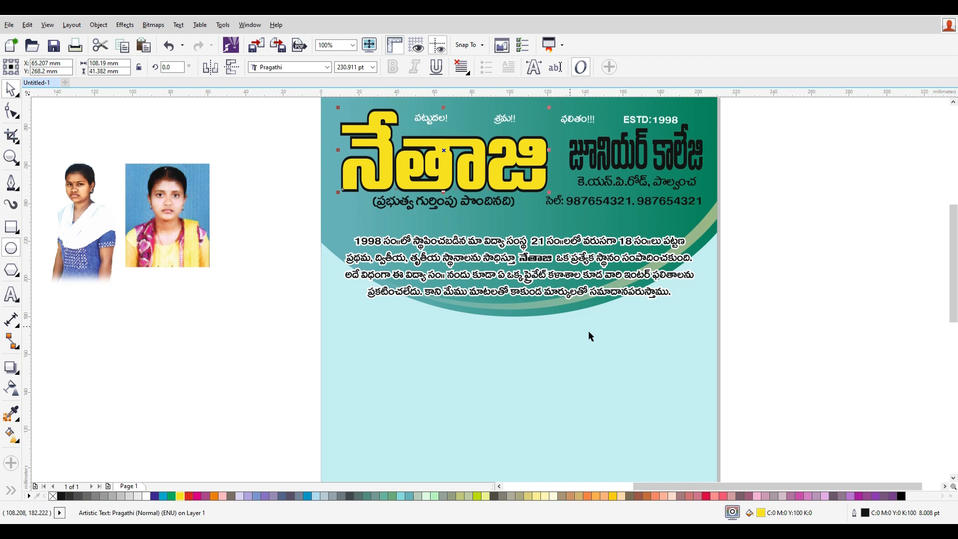
Fill జూనియర్ కాలేజి with yellow and give it a black 8 pt outline behind the fill, scaling with the object.
{"action": "left_click", "coordinate": [632, 156]}
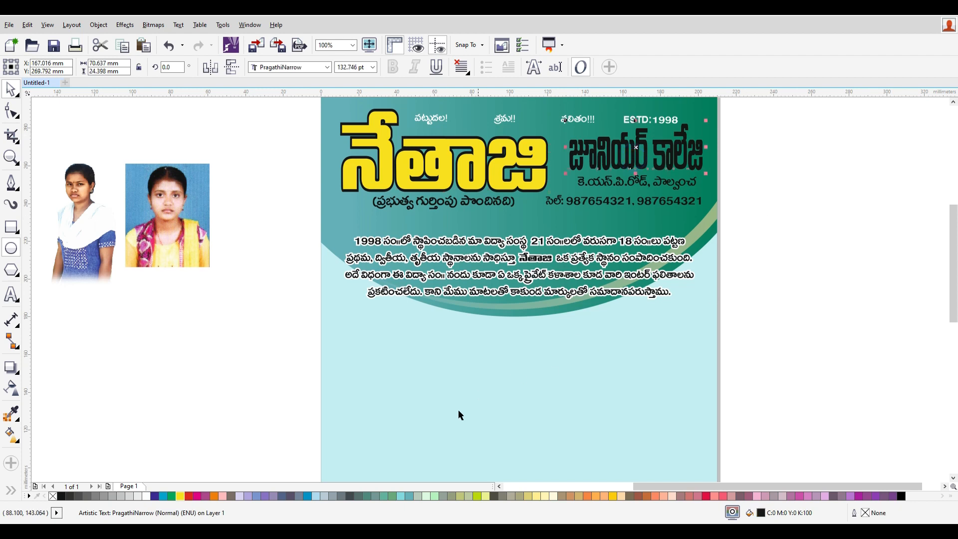
{"action": "left_click", "coordinate": [180, 497]}
{"action": "key", "text": "F12"}
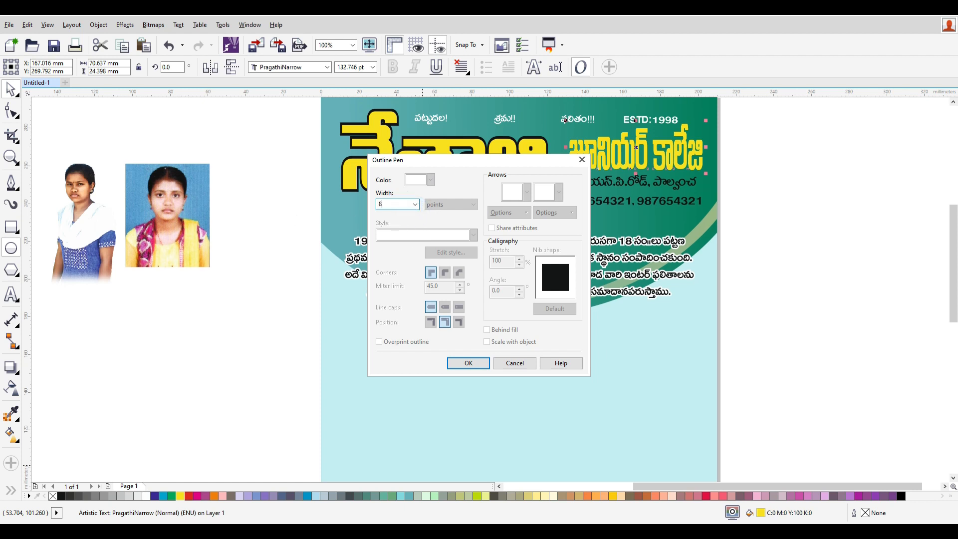
{"action": "type", "text": "8"}
{"action": "key", "text": "Tab"}
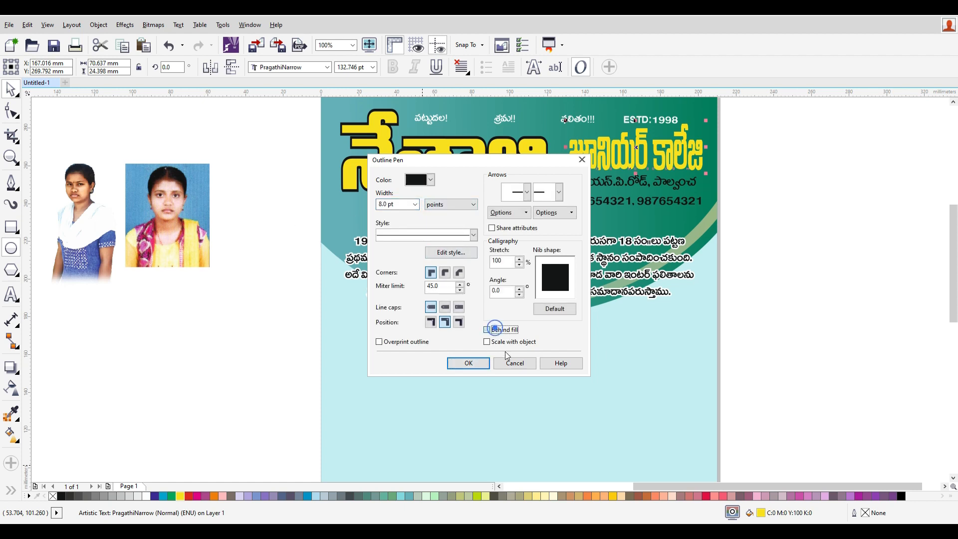
{"action": "left_click", "coordinate": [479, 363]}
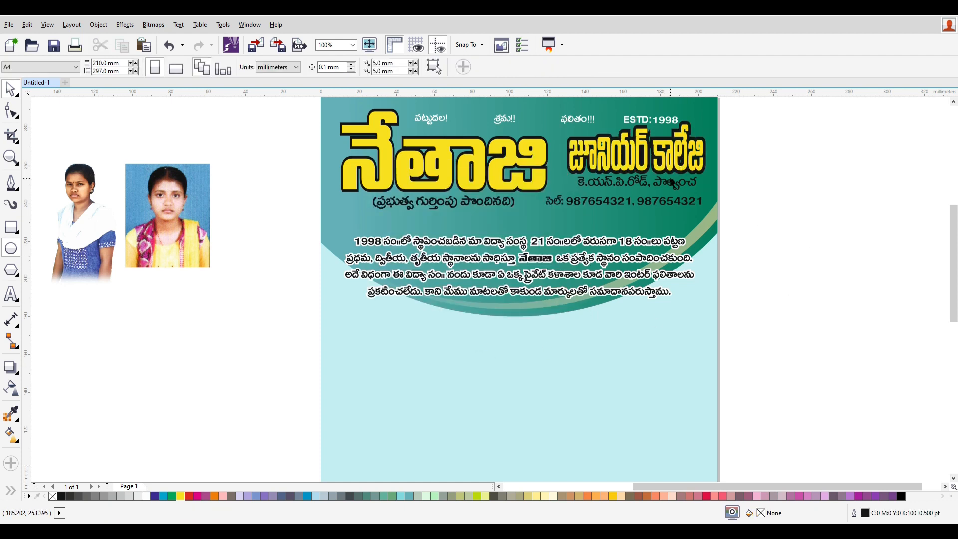
Set the నేతాజి heading's black outline width to 10 pt.
{"action": "left_click", "coordinate": [511, 171]}
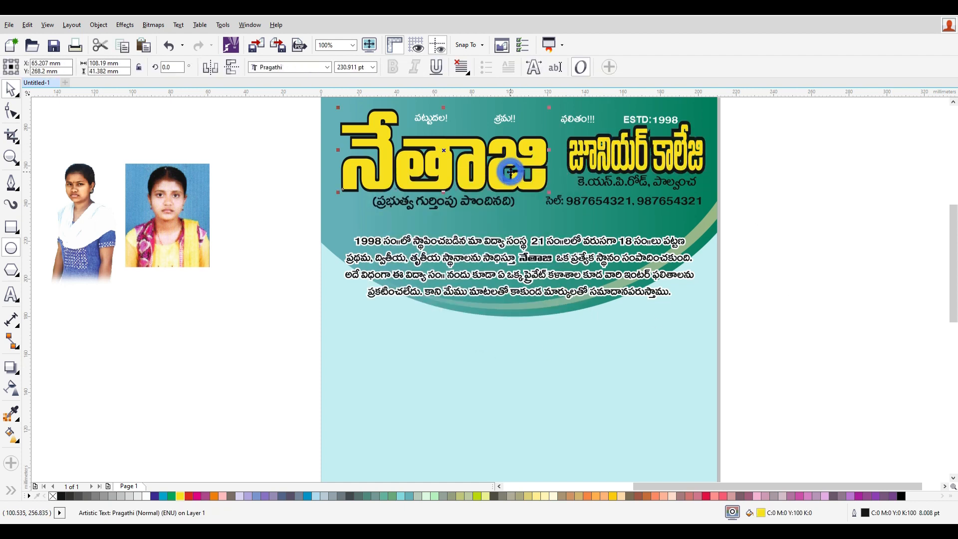
{"action": "key", "text": "F12"}
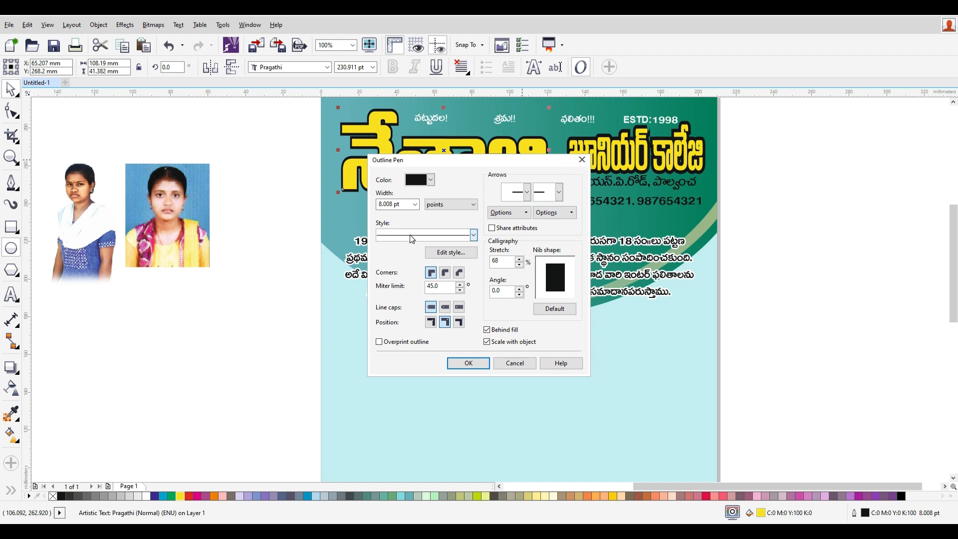
{"action": "type", "text": "10"}
{"action": "key", "text": "Return"}
Set the black outline width of జూనియర్ కాలేజి to 7 pt.
{"action": "left_click", "coordinate": [637, 154]}
{"action": "key", "text": "F12"}
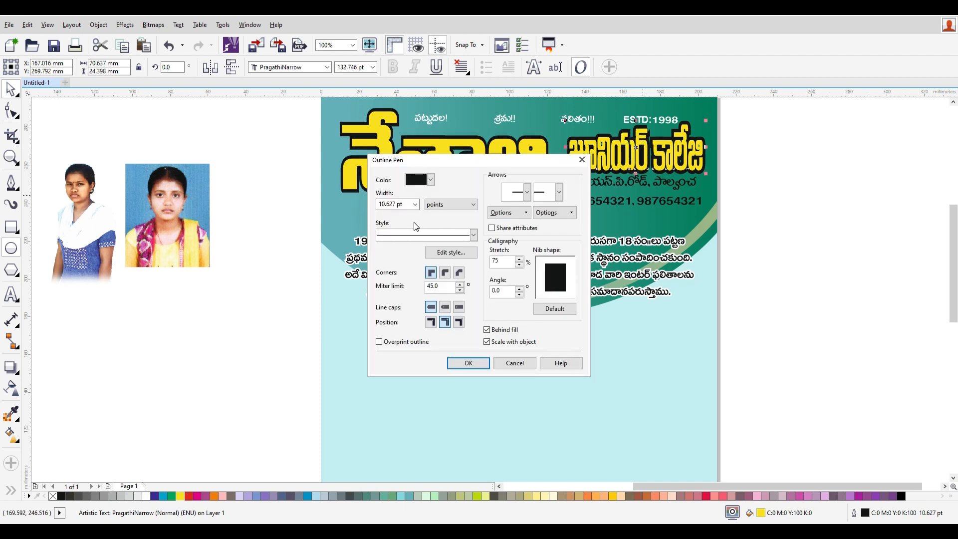
{"action": "key", "text": "Return"}
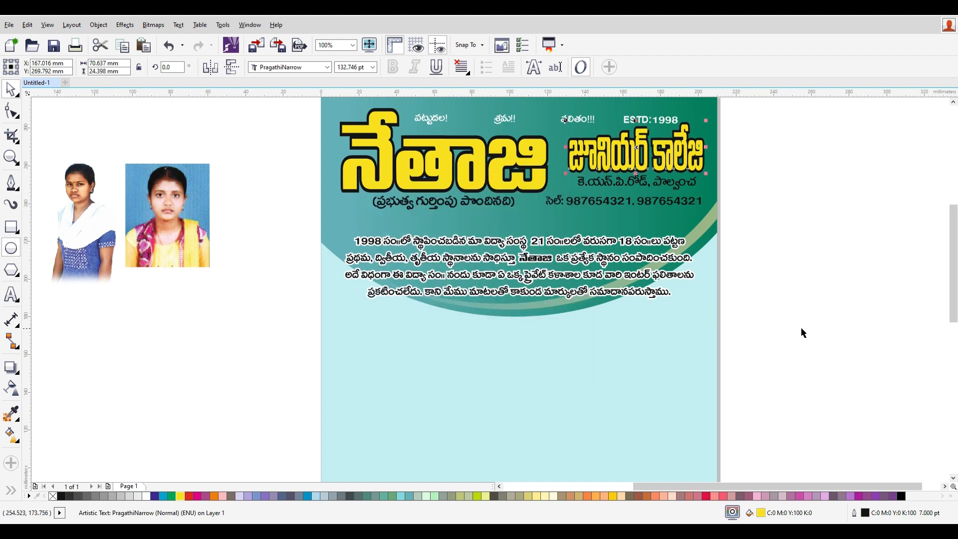
Stretch జూనియర్ కాలేజి outward at both ends to a width of about 82 mm.
{"action": "left_click", "coordinate": [798, 235]}
{"action": "scroll", "coordinate": [604, 169], "scroll_direction": "up", "scroll_amount": 2}
{"action": "left_click", "coordinate": [619, 165]}
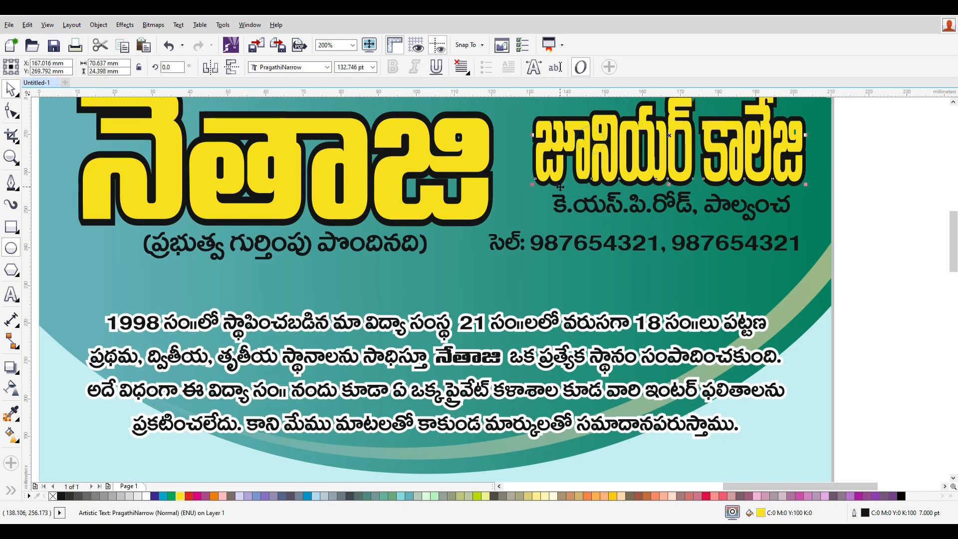
{"action": "left_click_drag", "start_coordinate": [530, 136], "coordinate": [500, 136]}
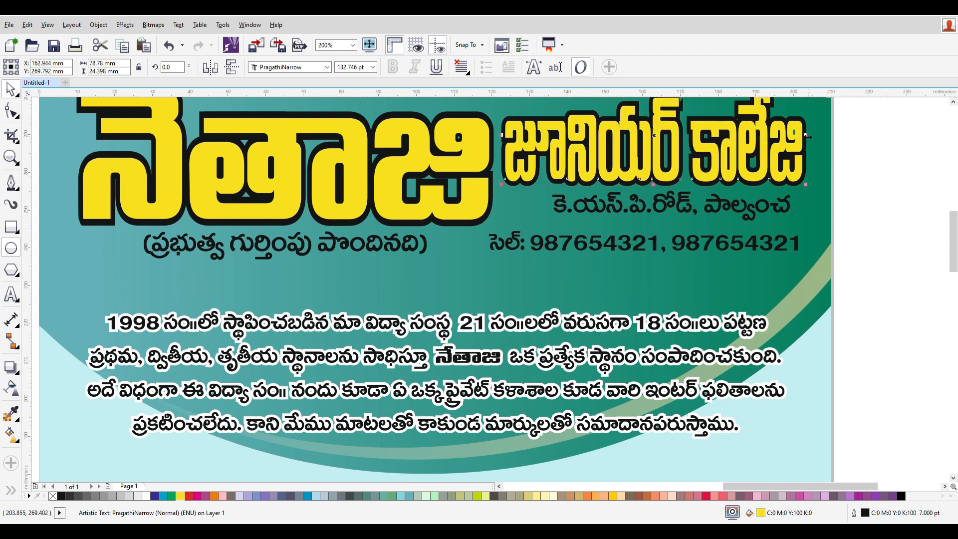
{"action": "left_click_drag", "start_coordinate": [809, 136], "coordinate": [819, 135]}
Nudge the నేతాజి heading 0.4 mm to the left and narrow it slightly from its right edge.
{"action": "left_click", "coordinate": [492, 175]}
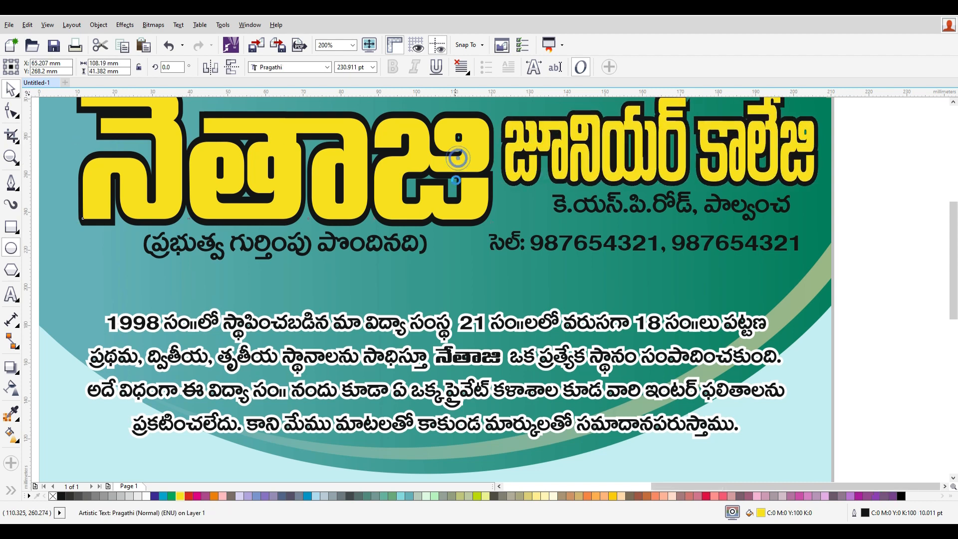
{"action": "scroll", "coordinate": [449, 180], "scroll_direction": "down", "scroll_amount": 2}
{"action": "key", "text": "Left"}
{"action": "key", "text": "Left"}
{"action": "key", "text": "Left"}
{"action": "key", "text": "Left"}
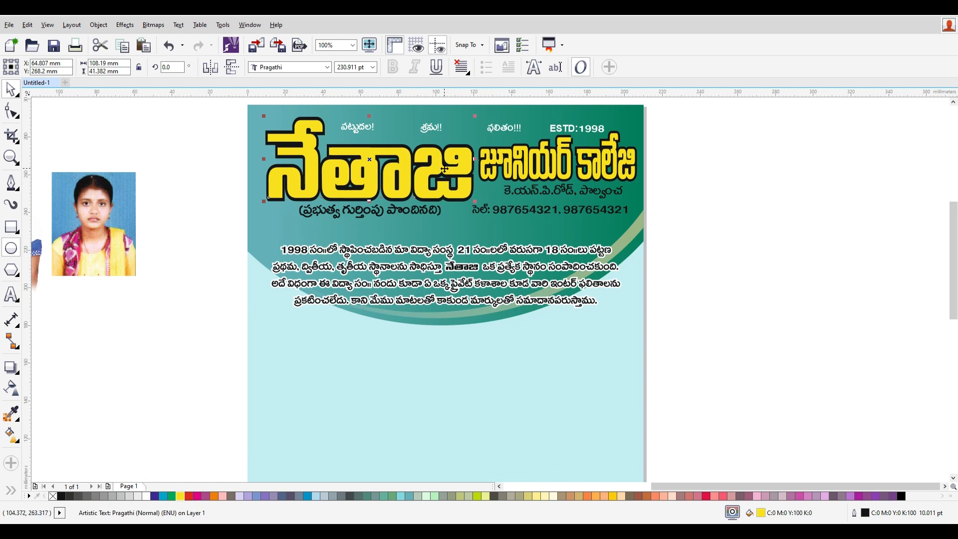
{"action": "left_click_drag", "start_coordinate": [475, 159], "coordinate": [465, 159]}
Nudge జూనియర్ కాలేజి about 4.9 mm to the left, closer to the నేతాజి heading.
{"action": "left_click", "coordinate": [504, 169]}
{"action": "key", "text": "Left"}
{"action": "key", "text": "Left"}
{"action": "key", "text": "Left"}
{"action": "key", "text": "Left"}
{"action": "key", "text": "Left"}
{"action": "key", "text": "Left"}
{"action": "key", "text": "Left"}
{"action": "key", "text": "Left"}
{"action": "key", "text": "Left"}
{"action": "key", "text": "Left"}
{"action": "key", "text": "Left"}
{"action": "key", "text": "Left"}
{"action": "key", "text": "Left"}
{"action": "key", "text": "Left"}
{"action": "key", "text": "Left"}
{"action": "key", "text": "Left"}
{"action": "key", "text": "Left"}
{"action": "key", "text": "Left"}
{"action": "key", "text": "Left"}
{"action": "key", "text": "Left"}
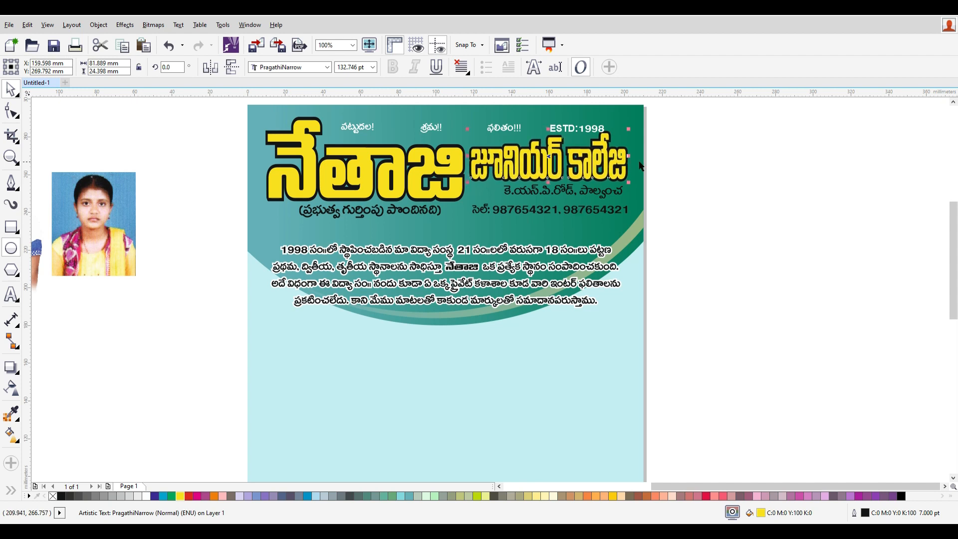
{"action": "left_click_drag", "start_coordinate": [626, 154], "coordinate": [630, 155]}
{"action": "left_click", "coordinate": [727, 174]}
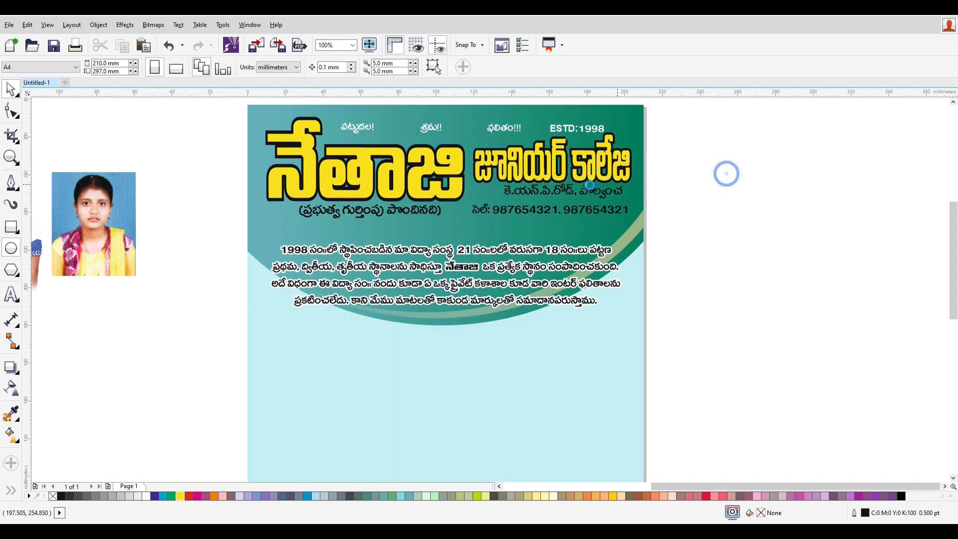
{"action": "key", "text": "ctrl+z"}
Widen జూనియర్ కాలేజి very slightly from its right edge.
{"action": "left_click", "coordinate": [574, 161]}
{"action": "left_click", "coordinate": [695, 175]}
{"action": "left_click", "coordinate": [629, 157]}
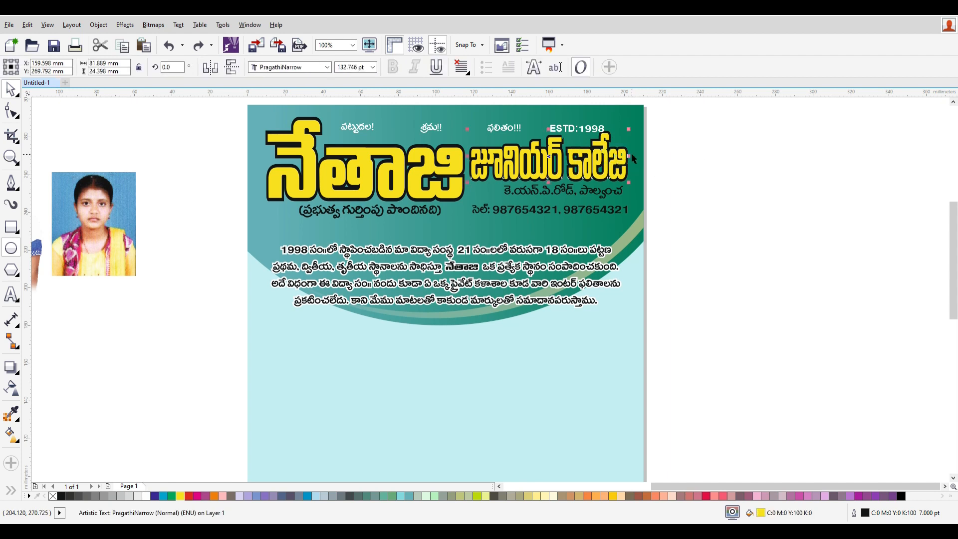
{"action": "left_click_drag", "start_coordinate": [631, 155], "coordinate": [632, 155]}
{"action": "left_click", "coordinate": [704, 210]}
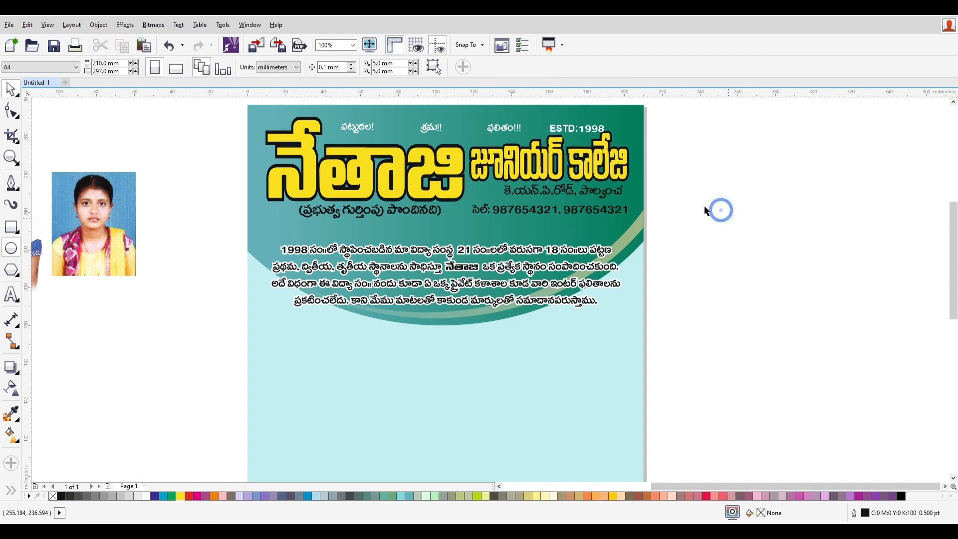
Ungroup the white slogan row above the college name into its four separate texts.
{"action": "scroll", "coordinate": [506, 131], "scroll_direction": "up", "scroll_amount": 1}
{"action": "left_click", "coordinate": [563, 128]}
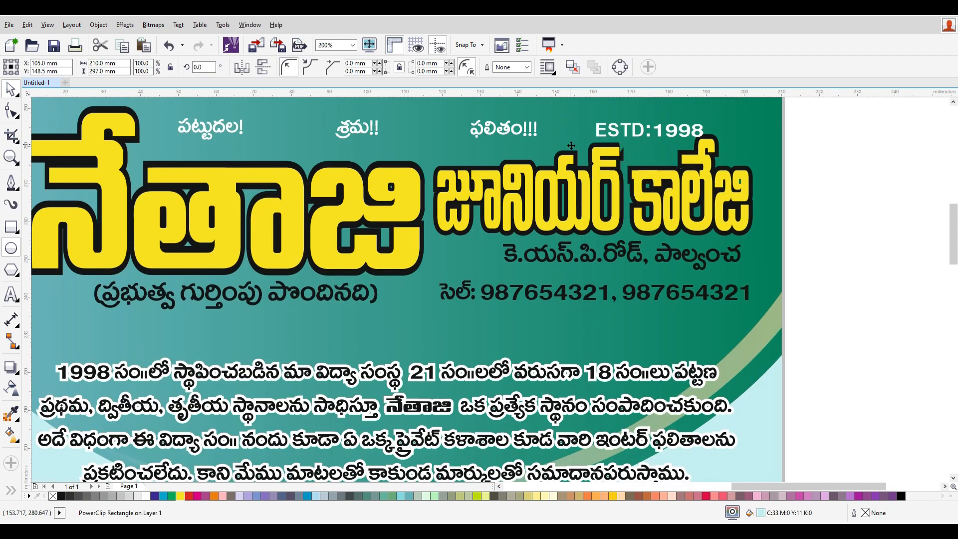
{"action": "scroll", "coordinate": [571, 146], "scroll_direction": "down", "scroll_amount": 4}
{"action": "left_click_drag", "start_coordinate": [838, 196], "coordinate": [479, 144]}
{"action": "left_click", "coordinate": [688, 218]}
{"action": "scroll", "coordinate": [565, 184], "scroll_direction": "up", "scroll_amount": 1}
{"action": "left_click", "coordinate": [565, 154]}
{"action": "left_click_drag", "start_coordinate": [565, 124], "coordinate": [565, 113]}
{"action": "key", "text": "ctrl+z"}
{"action": "key", "text": "ctrl+u"}
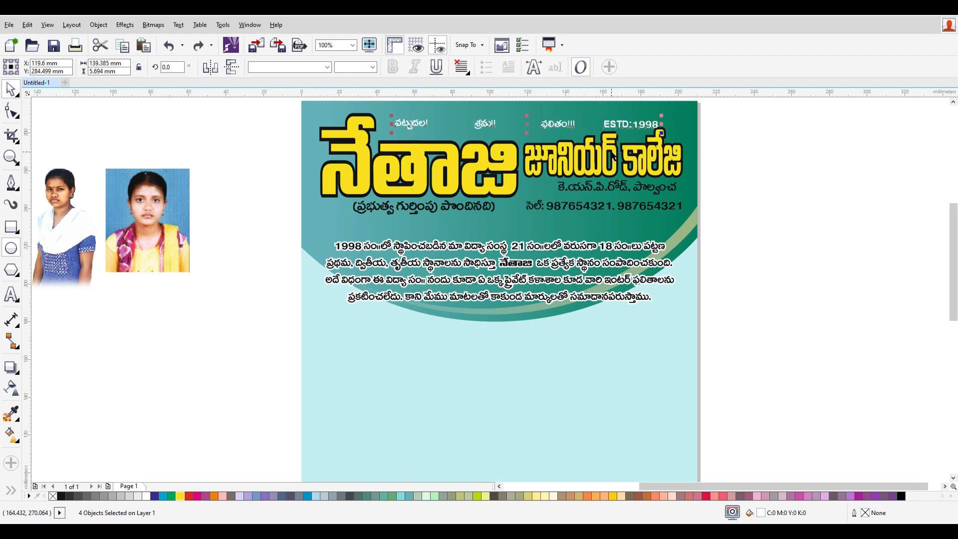
{"action": "key", "text": "c"}
{"action": "key", "text": "ctrl+z"}
Nudge the ESTD:1998 text up by about 3.4 mm.
{"action": "scroll", "coordinate": [716, 150], "scroll_direction": "down", "scroll_amount": 1}
{"action": "scroll", "coordinate": [658, 126], "scroll_direction": "up", "scroll_amount": 2}
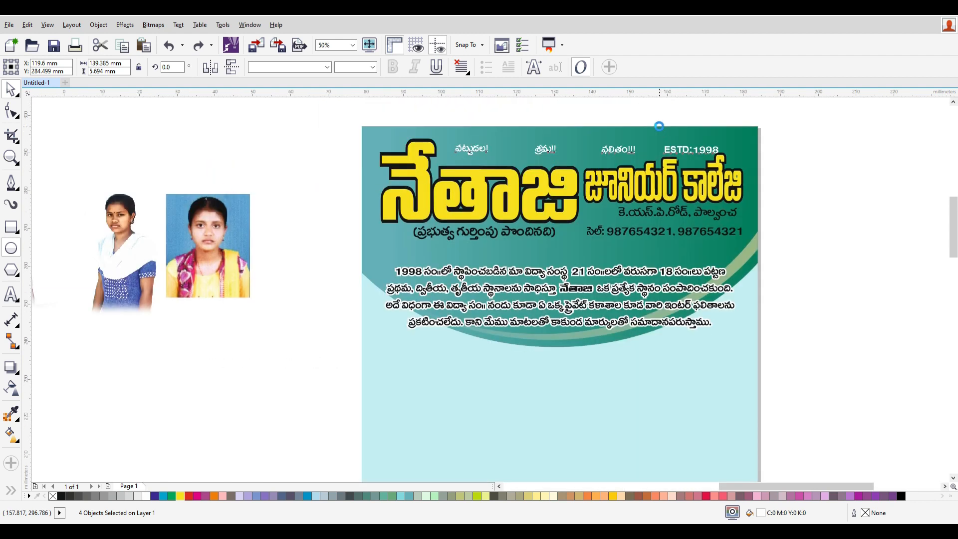
{"action": "left_click", "coordinate": [659, 122]}
{"action": "left_click", "coordinate": [549, 172]}
{"action": "left_click", "coordinate": [701, 170]}
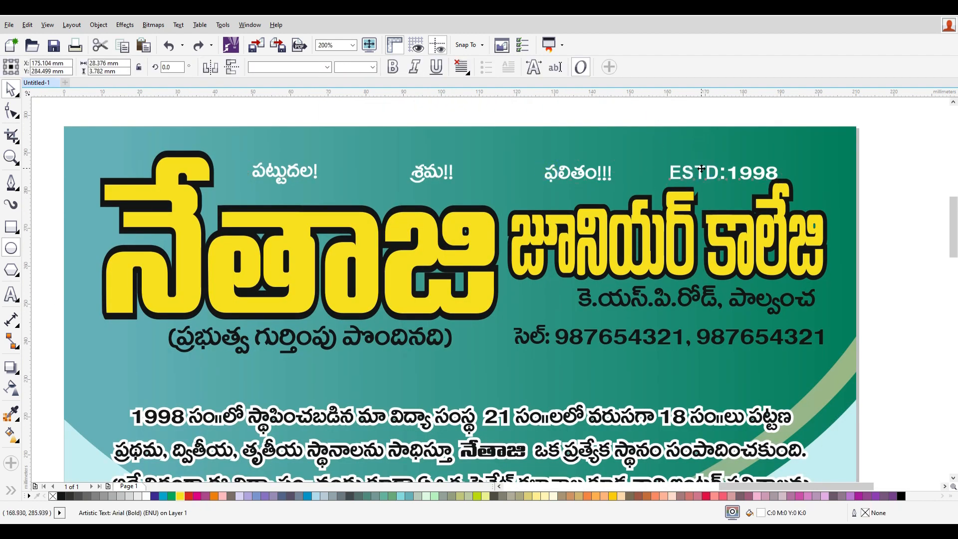
{"action": "key", "text": "Up"}
{"action": "key", "text": "Up"}
{"action": "key", "text": "Up"}
{"action": "key", "text": "Up"}
{"action": "key", "text": "Up"}
{"action": "key", "text": "Up"}
{"action": "key", "text": "Up"}
{"action": "key", "text": "Up"}
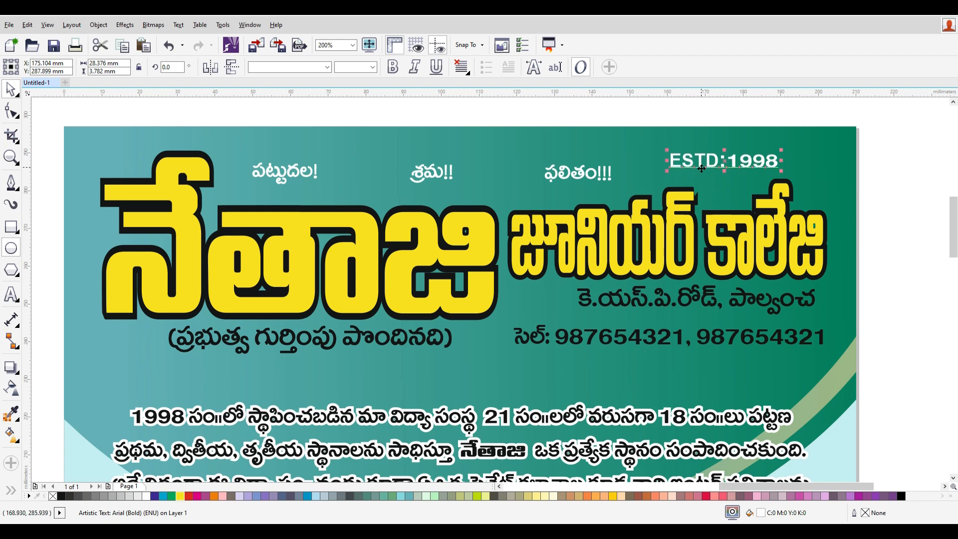
Line up పట్టుదల!, శ్రమ!!, ఫలితం!!! and ESTD:1998 in one row about 1.6 mm above the original slogan line.
{"action": "left_click", "coordinate": [592, 175], "text": "shift"}
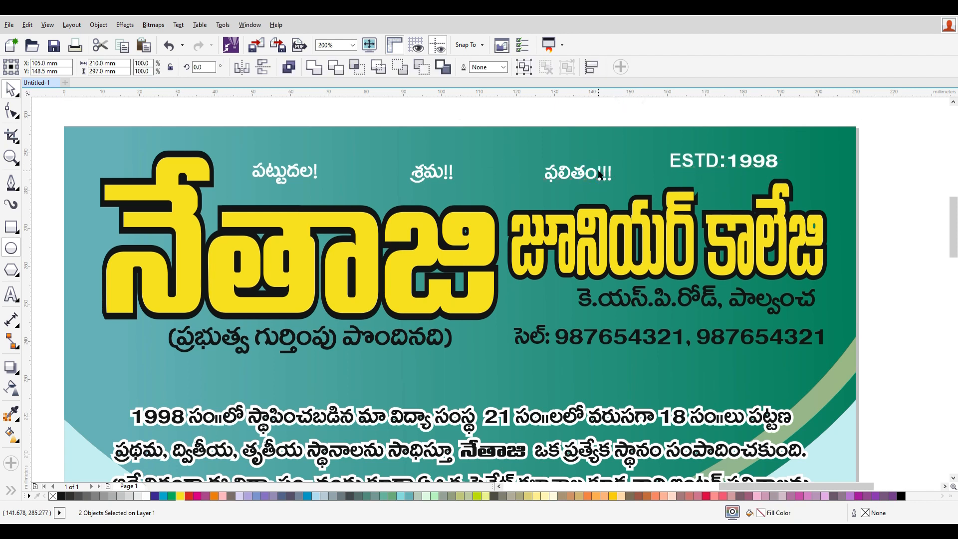
{"action": "left_click", "coordinate": [600, 174]}
{"action": "left_click", "coordinate": [687, 160], "text": "shift"}
{"action": "left_click", "coordinate": [422, 173], "text": "shift"}
{"action": "left_click", "coordinate": [301, 170], "text": "shift"}
{"action": "key", "text": "c"}
{"action": "key", "text": "ctrl+z"}
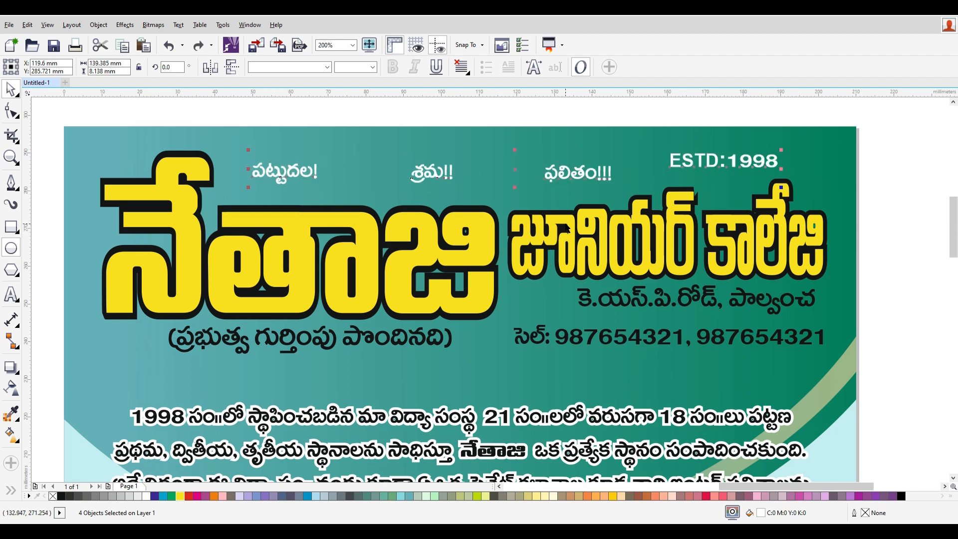
{"action": "left_click_drag", "start_coordinate": [280, 174], "coordinate": [281, 172]}
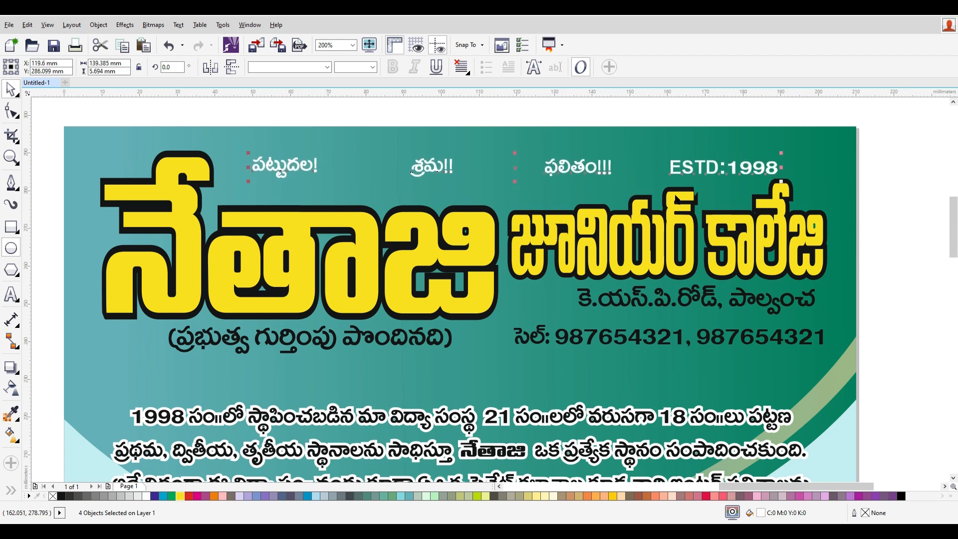
{"action": "left_click", "coordinate": [807, 101]}
Change the font of the address line below జూనియర్ కాలేజి to Kranthi.
{"action": "scroll", "coordinate": [809, 250], "scroll_direction": "down", "scroll_amount": 2}
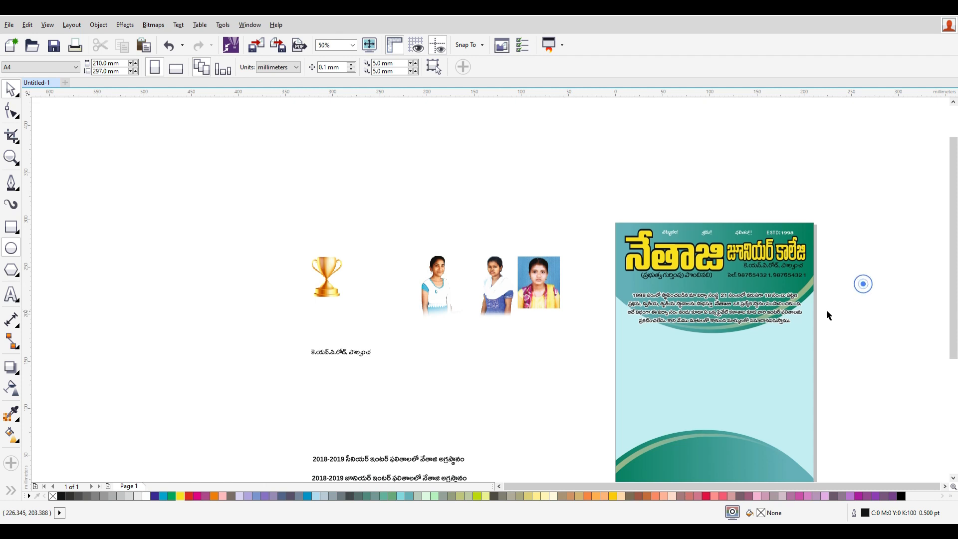
{"action": "scroll", "coordinate": [814, 282], "scroll_direction": "up", "scroll_amount": 1}
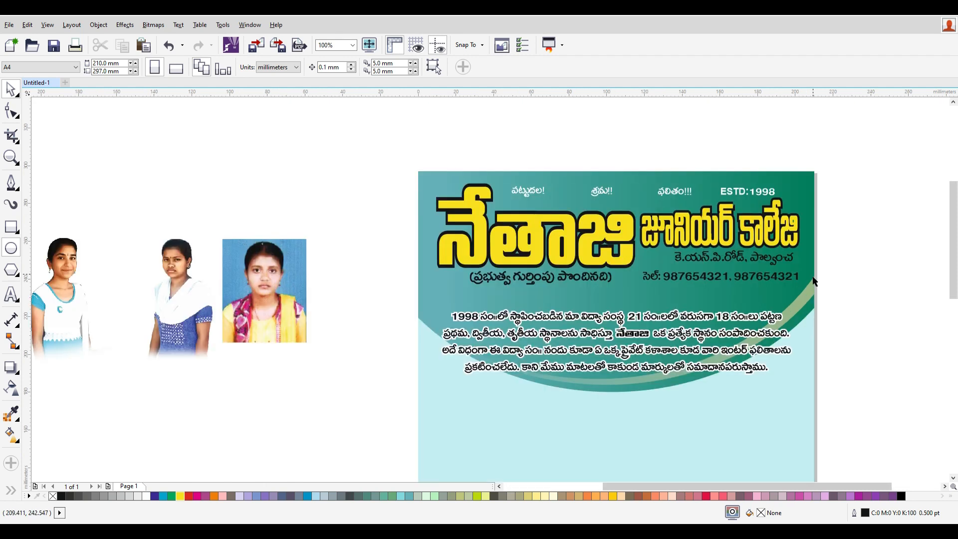
{"action": "left_click", "coordinate": [723, 249]}
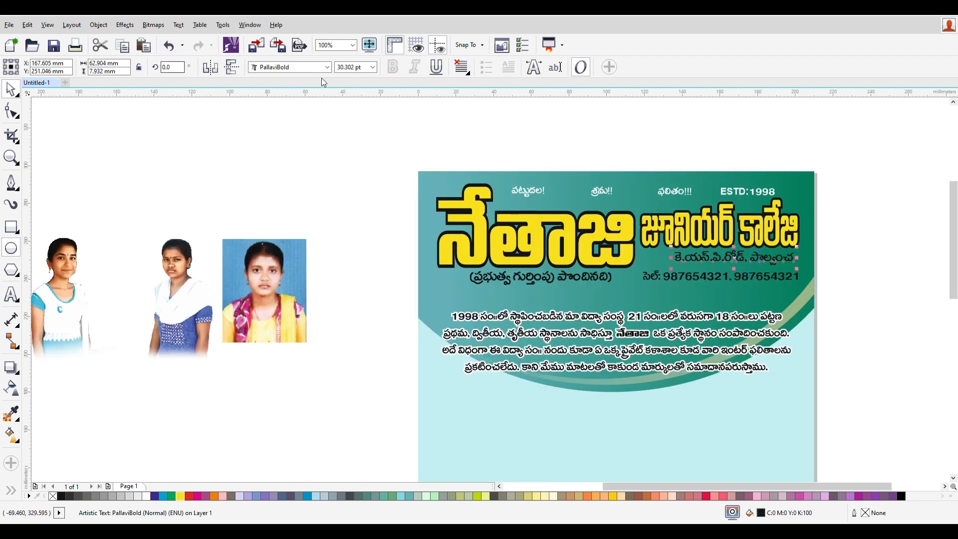
{"action": "left_click", "coordinate": [308, 69]}
{"action": "type", "text": "Kranthi"}
{"action": "key", "text": "Return"}
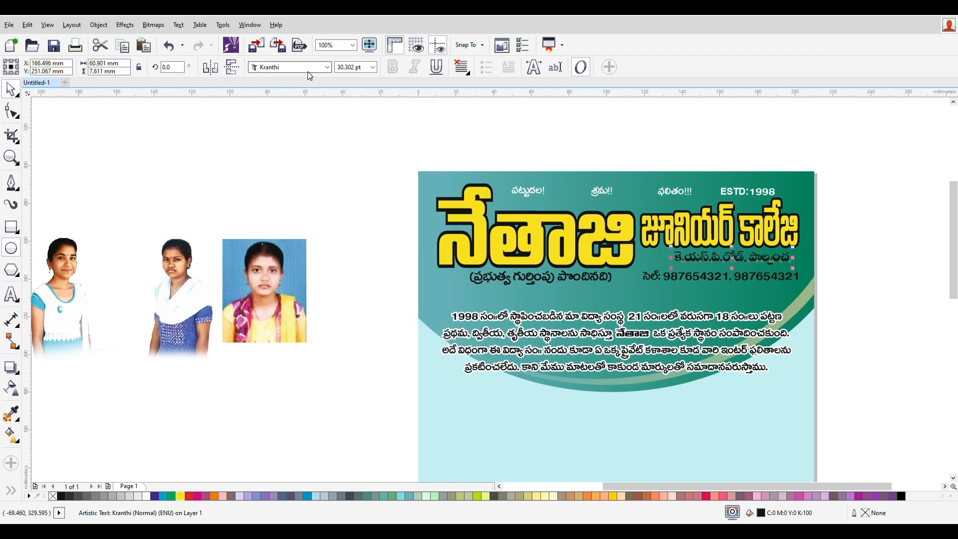
{"action": "left_click", "coordinate": [847, 281]}
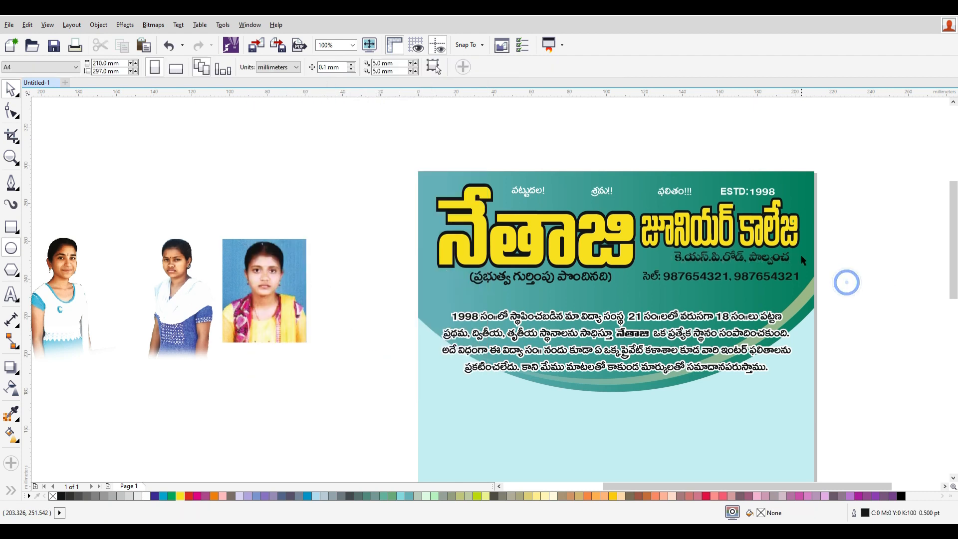
Draw a rectangle about 84.7 × 8.1 mm around the address line below జూనియర్ కాలేజి.
{"action": "scroll", "coordinate": [824, 280], "scroll_direction": "up", "scroll_amount": 2}
{"action": "scroll", "coordinate": [711, 273], "scroll_direction": "down", "scroll_amount": 1}
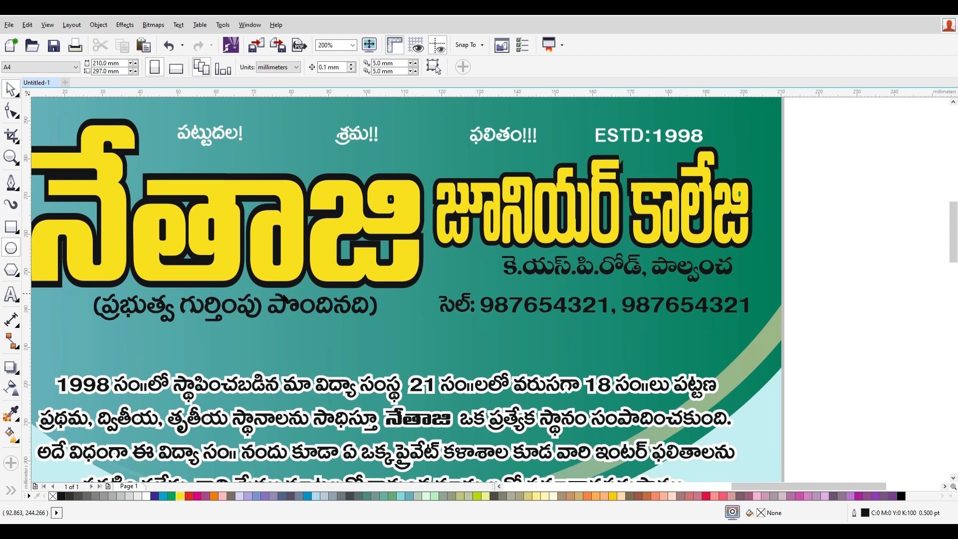
{"action": "left_click", "coordinate": [9, 233]}
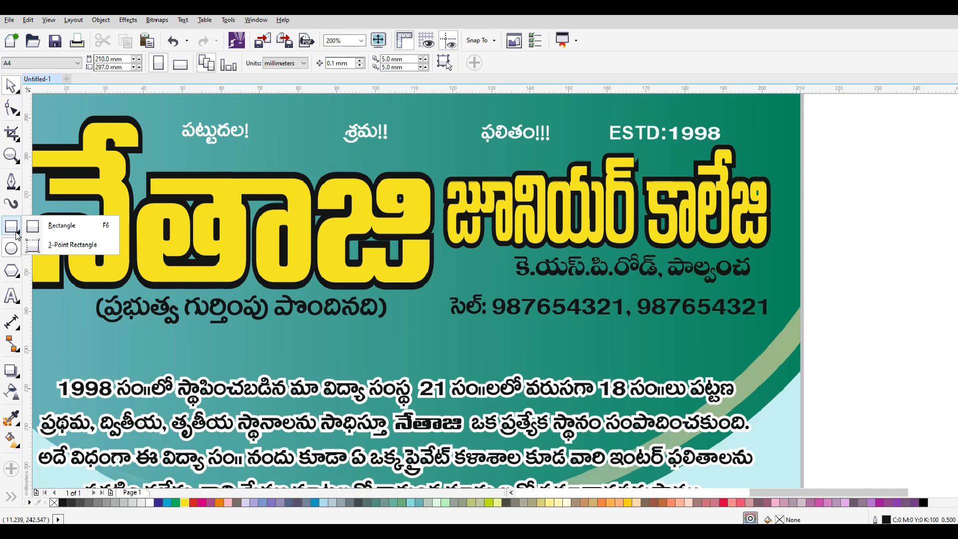
{"action": "left_click", "coordinate": [120, 219]}
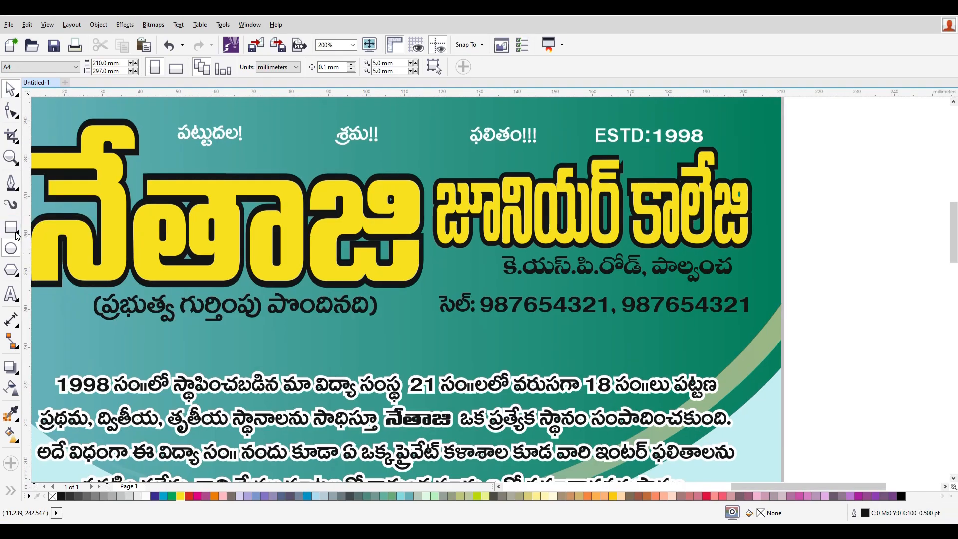
{"action": "left_click_drag", "start_coordinate": [434, 253], "coordinate": [752, 282]}
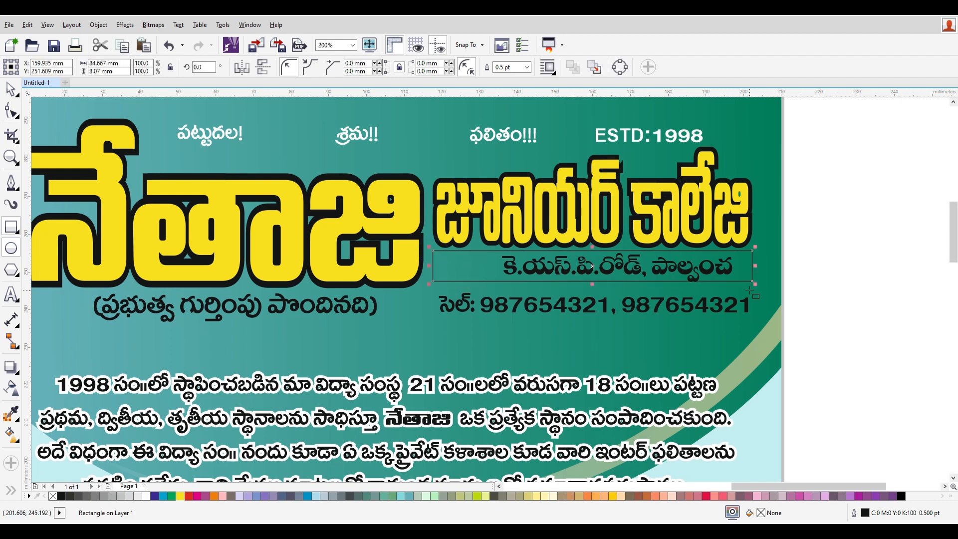
{"action": "left_click", "coordinate": [13, 88]}
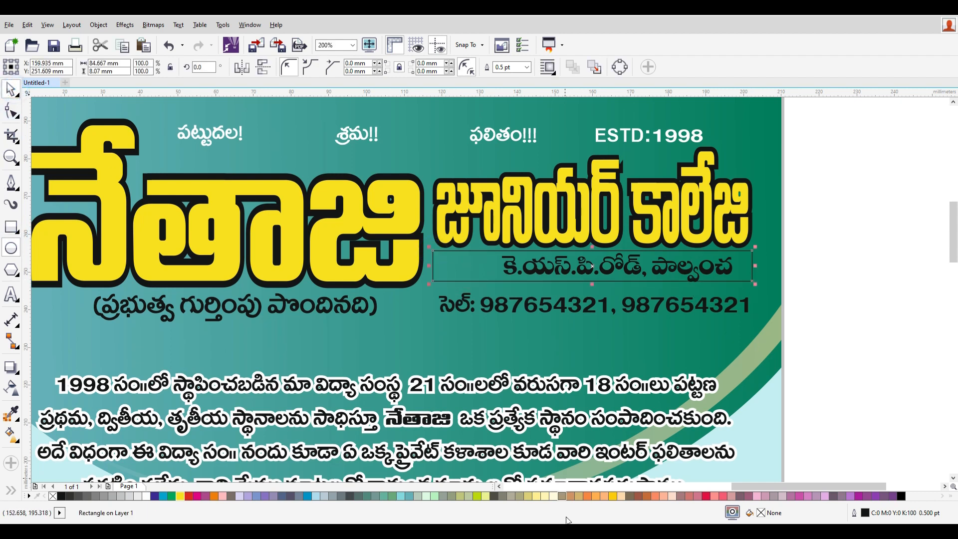
Fill the rectangle over the address line with teal, C100 M0 Y50 K0.
{"action": "left_click", "coordinate": [401, 497]}
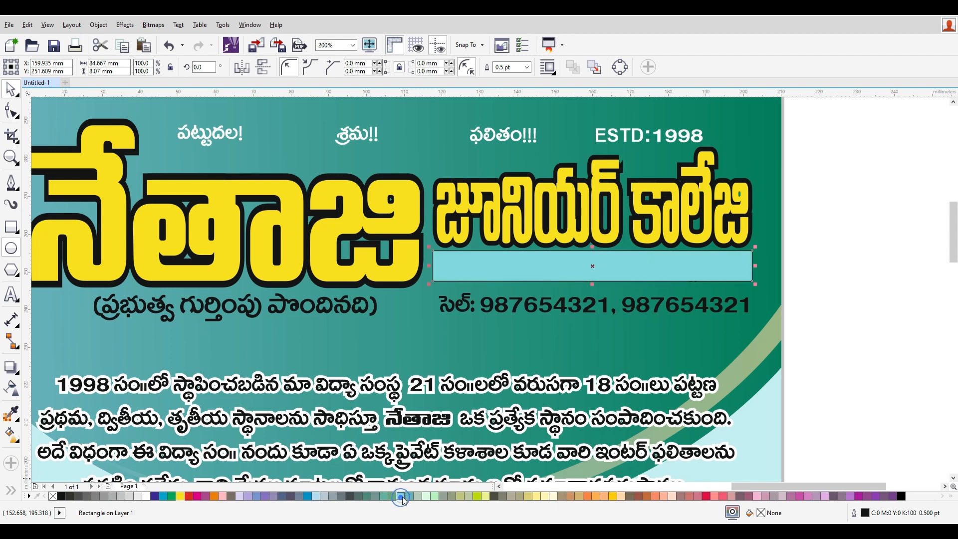
{"action": "double_click", "coordinate": [762, 513]}
{"action": "double_click", "coordinate": [729, 174]}
{"action": "type", "text": "100"}
{"action": "key", "text": "Tab"}
{"action": "left_click", "coordinate": [733, 200]}
{"action": "type", "text": "5"}
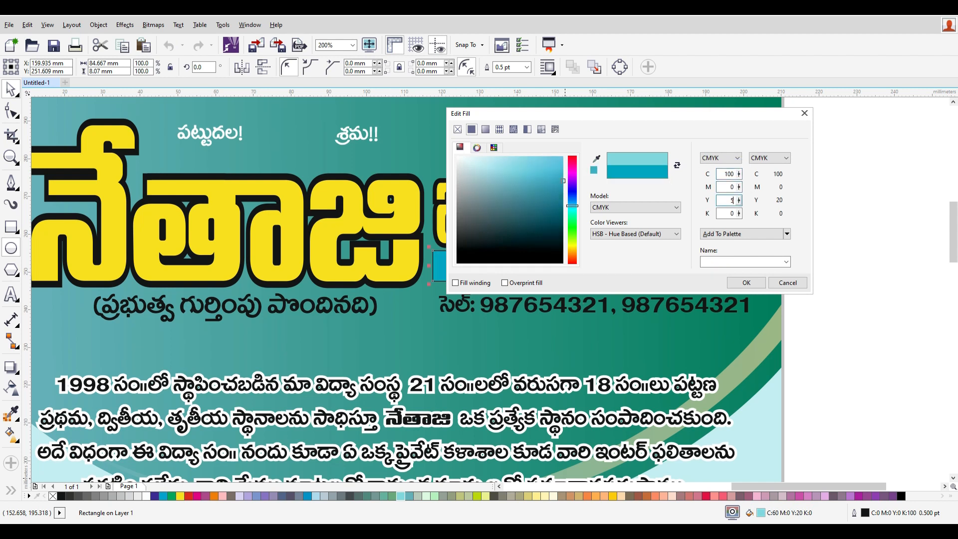
{"action": "type", "text": "0"}
{"action": "key", "text": "Return"}
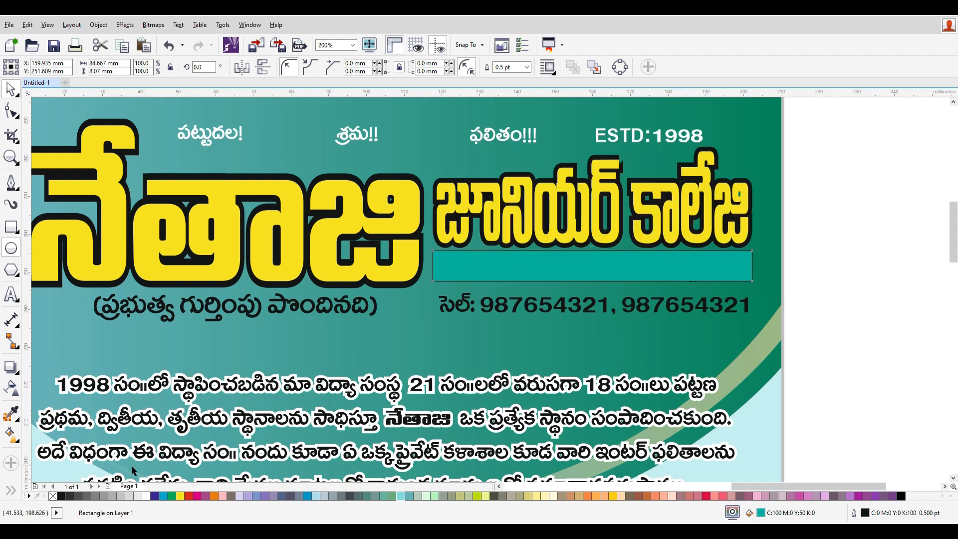
Remove the teal rectangle's outline and move it back behind the address text.
{"action": "left_click", "coordinate": [526, 67]}
{"action": "left_click", "coordinate": [502, 77]}
{"action": "left_click", "coordinate": [526, 67]}
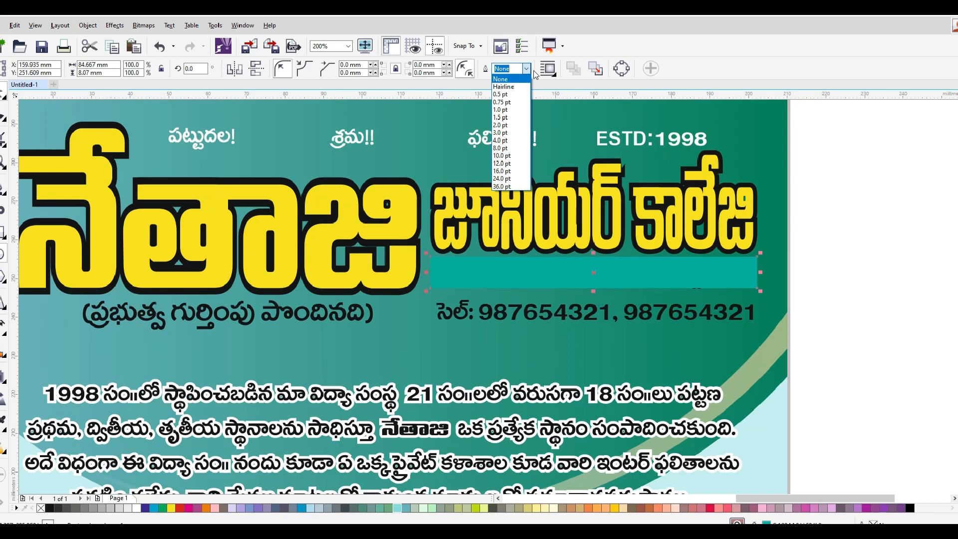
{"action": "left_click", "coordinate": [529, 71]}
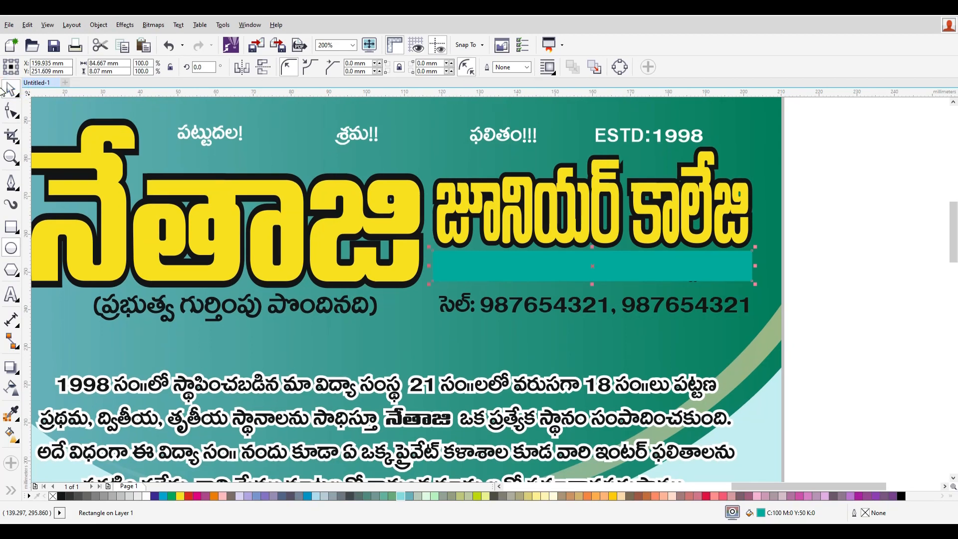
{"action": "key", "text": "ctrl+Page_Down"}
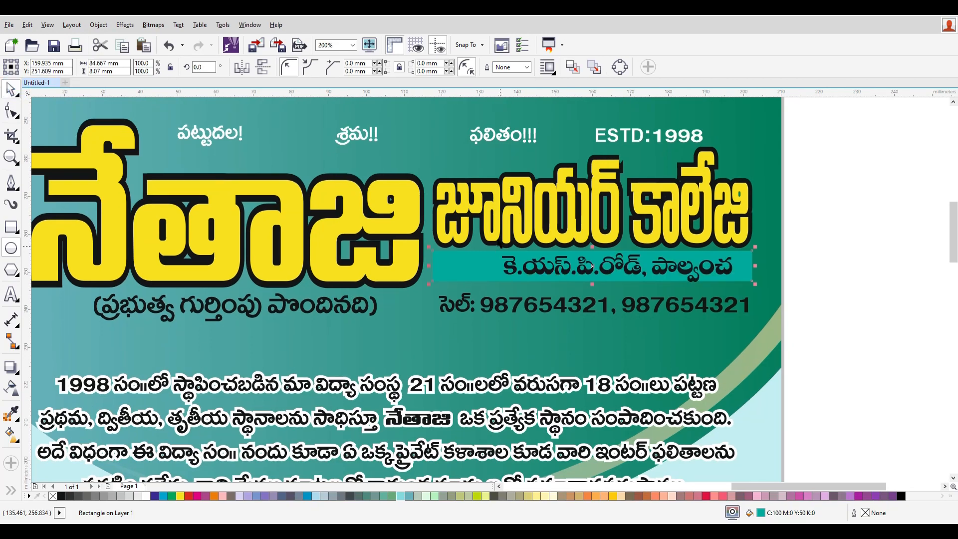
{"action": "left_click", "coordinate": [872, 283]}
Recolour the address text on the teal bar to white.
{"action": "scroll", "coordinate": [713, 282], "scroll_direction": "up", "scroll_amount": 2}
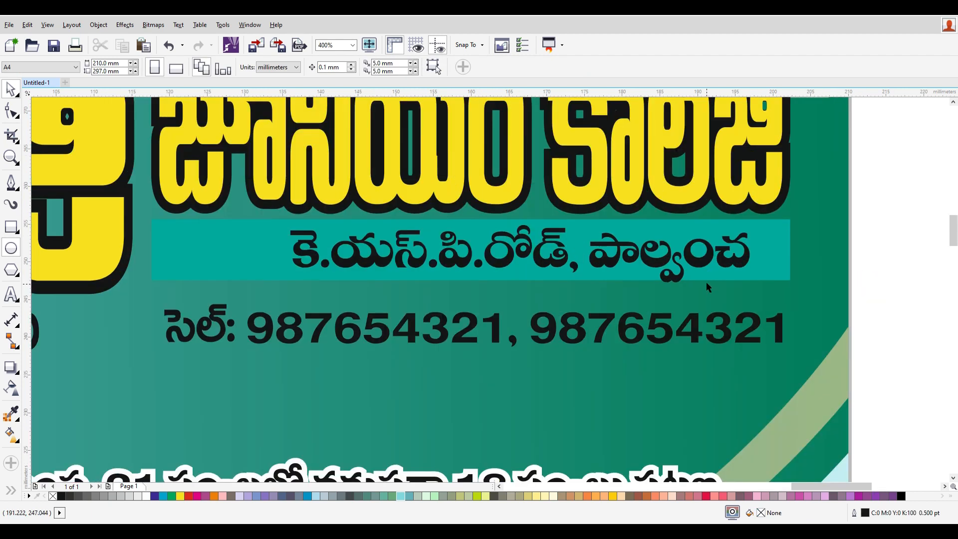
{"action": "left_click", "coordinate": [674, 282]}
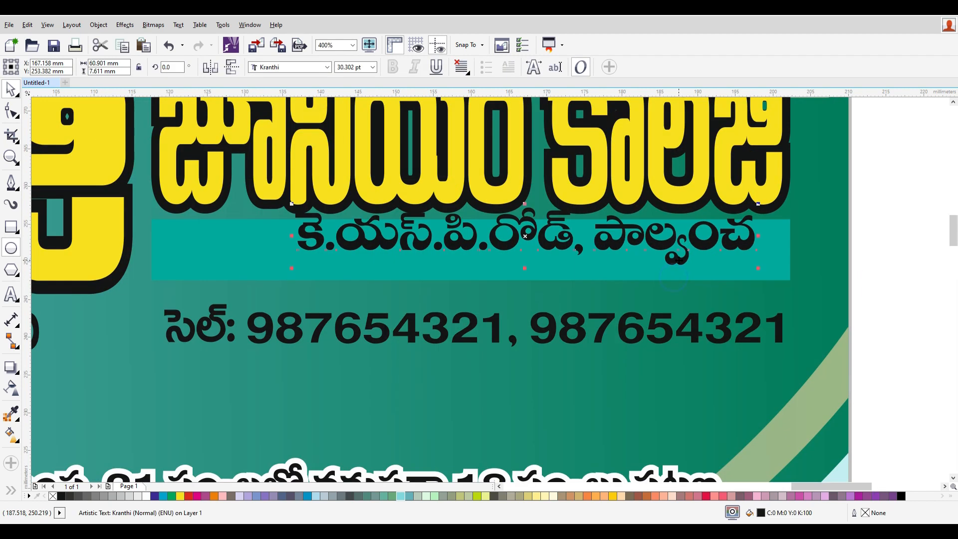
{"action": "left_click", "coordinate": [163, 496]}
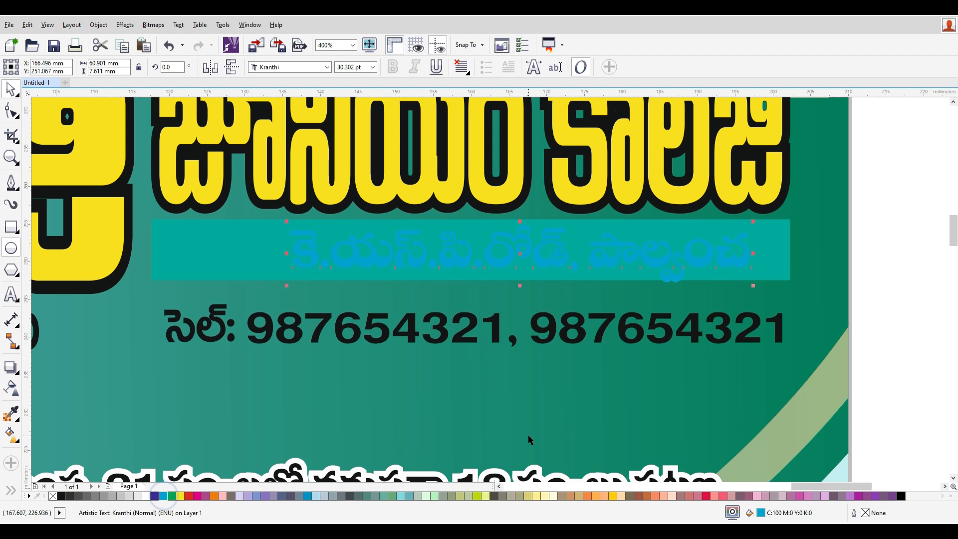
{"action": "left_click", "coordinate": [147, 497]}
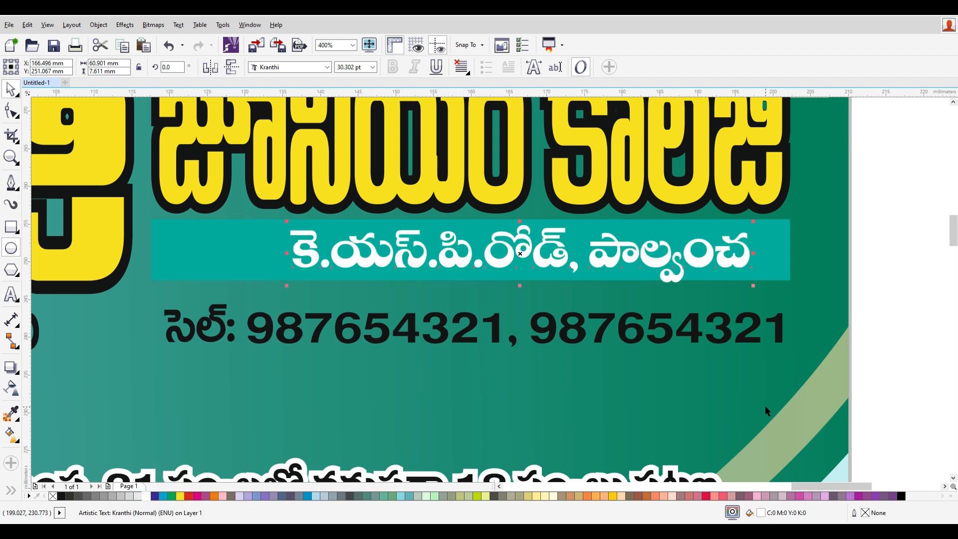
Set up a 1.5 pt outline for the address text in the teal sampled from the bar behind it.
{"action": "key", "text": "F12"}
{"action": "left_click", "coordinate": [414, 204]}
{"action": "left_click", "coordinate": [413, 209]}
{"action": "left_click", "coordinate": [430, 180]}
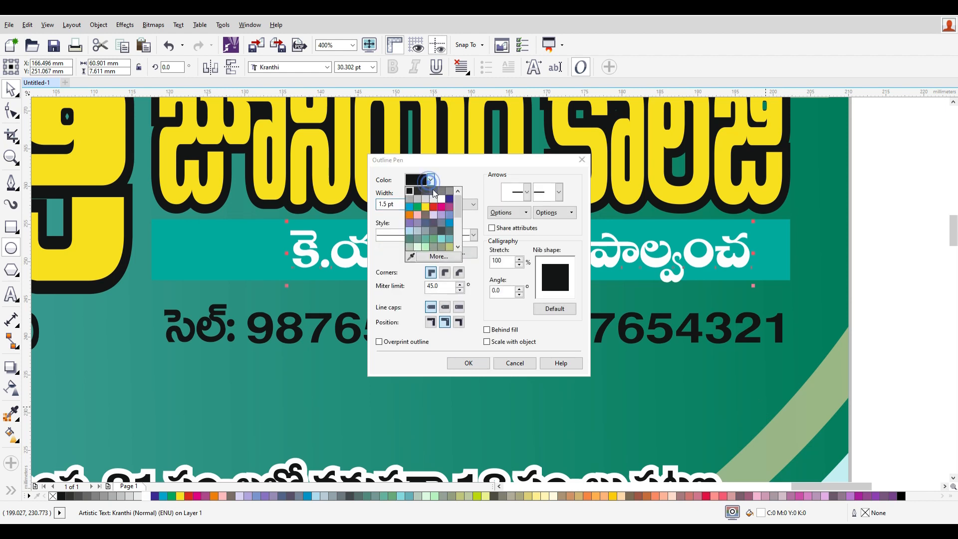
{"action": "left_click", "coordinate": [411, 256]}
{"action": "left_click", "coordinate": [256, 246]}
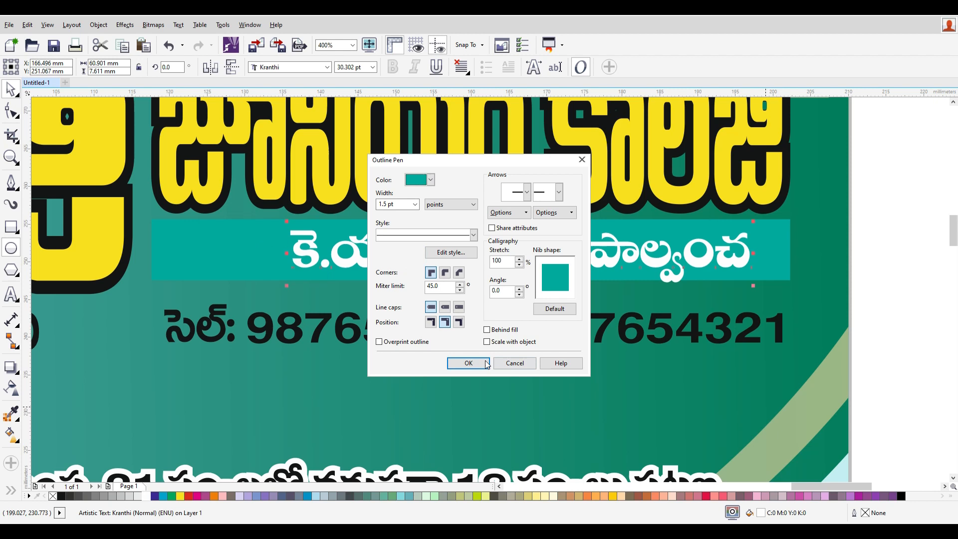
Resample the bar's teal for the address text outline and apply it with Behind fill and Scale with object enabled.
{"action": "left_click", "coordinate": [430, 180]}
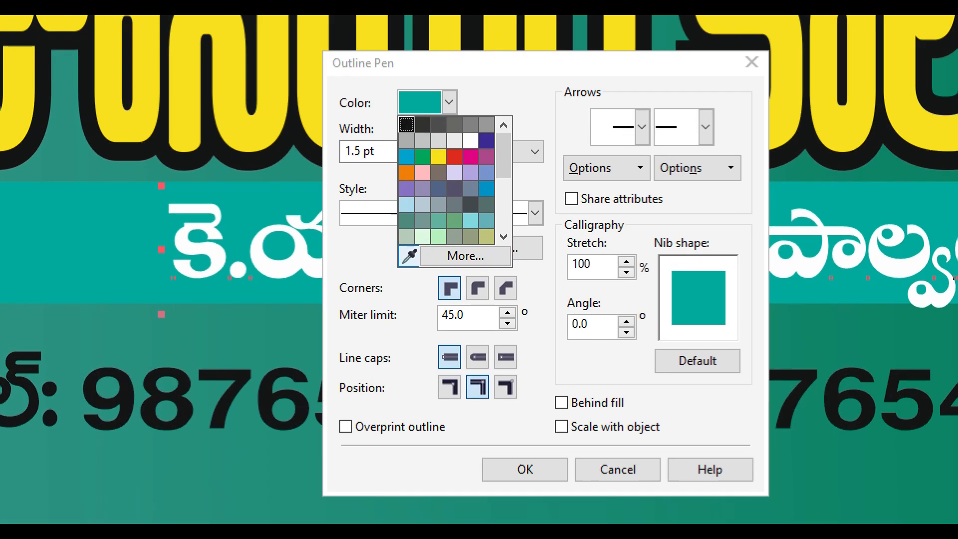
{"action": "left_click", "coordinate": [409, 256]}
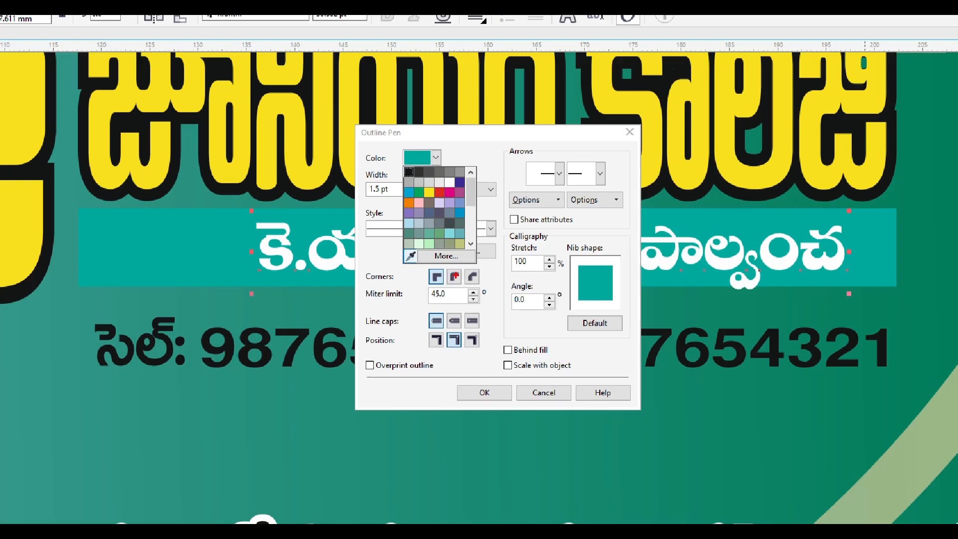
{"action": "left_click", "coordinate": [236, 247]}
{"action": "left_click", "coordinate": [430, 180]}
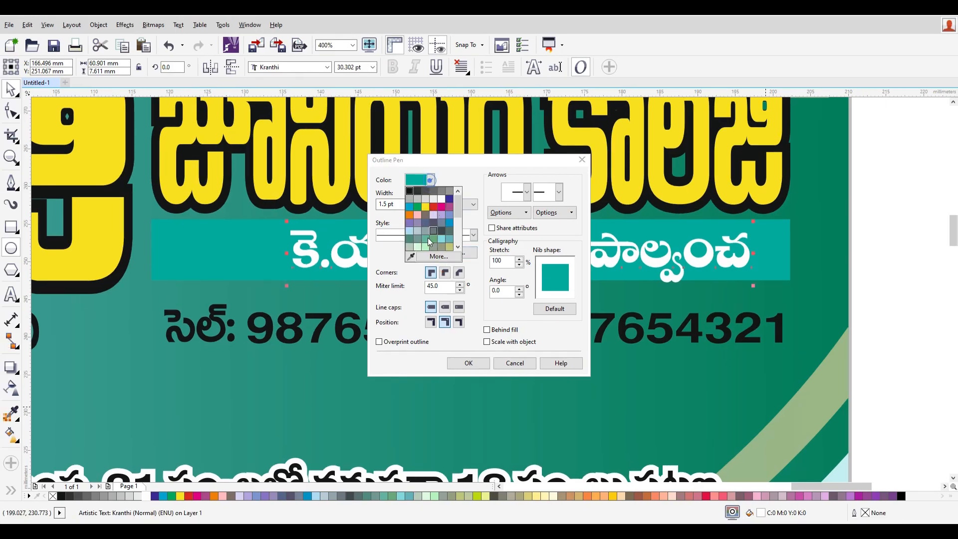
{"action": "left_click", "coordinate": [411, 257]}
{"action": "left_click", "coordinate": [237, 249]}
{"action": "left_click", "coordinate": [502, 330]}
{"action": "left_click", "coordinate": [472, 362]}
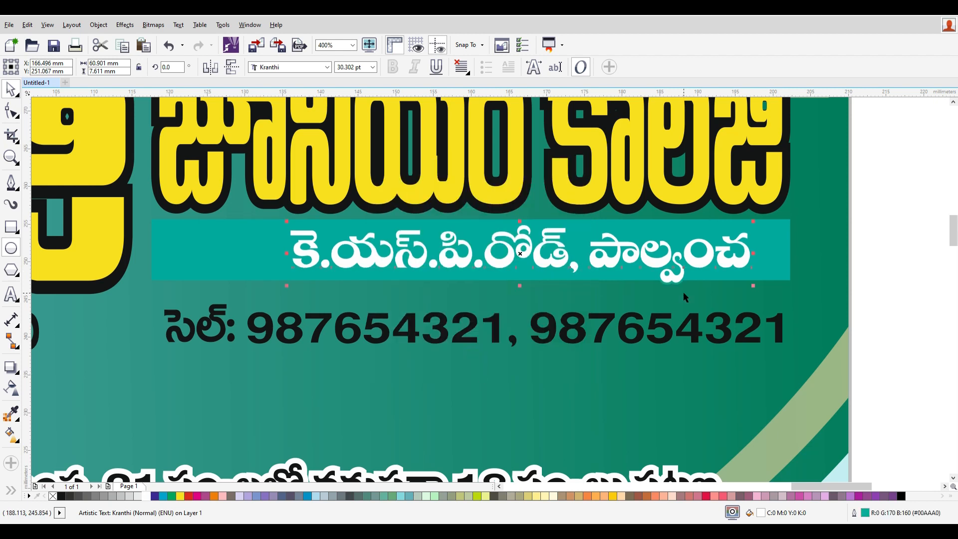
Choose a 24 pt font size for the address text and set its outline width to 2 pt.
{"action": "left_click", "coordinate": [373, 67]}
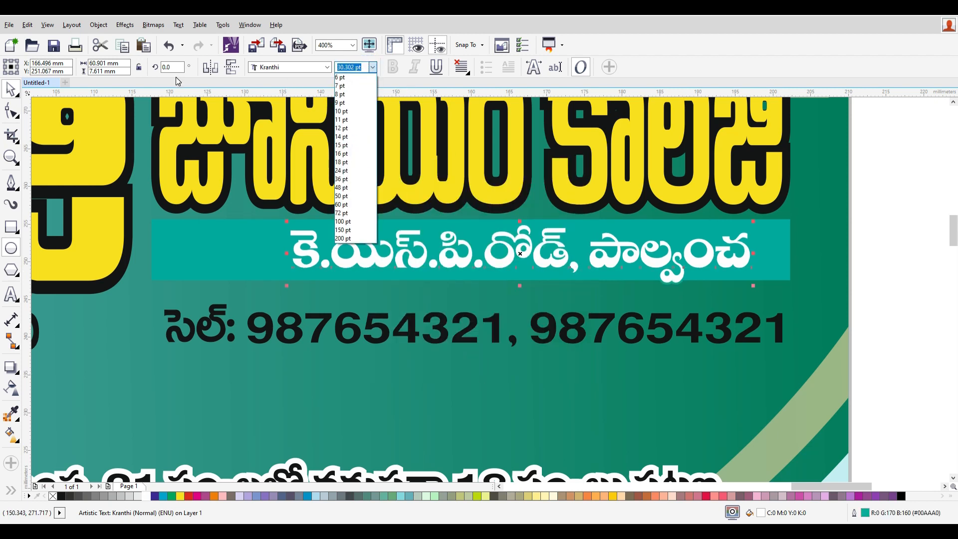
{"action": "left_click", "coordinate": [351, 167]}
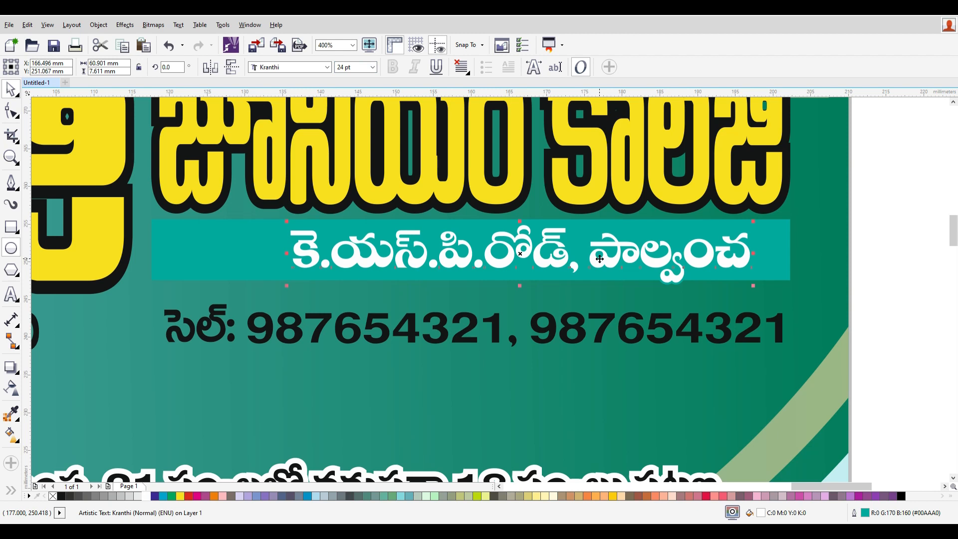
{"action": "key", "text": "F12"}
{"action": "left_click_drag", "start_coordinate": [399, 208], "coordinate": [248, 225]}
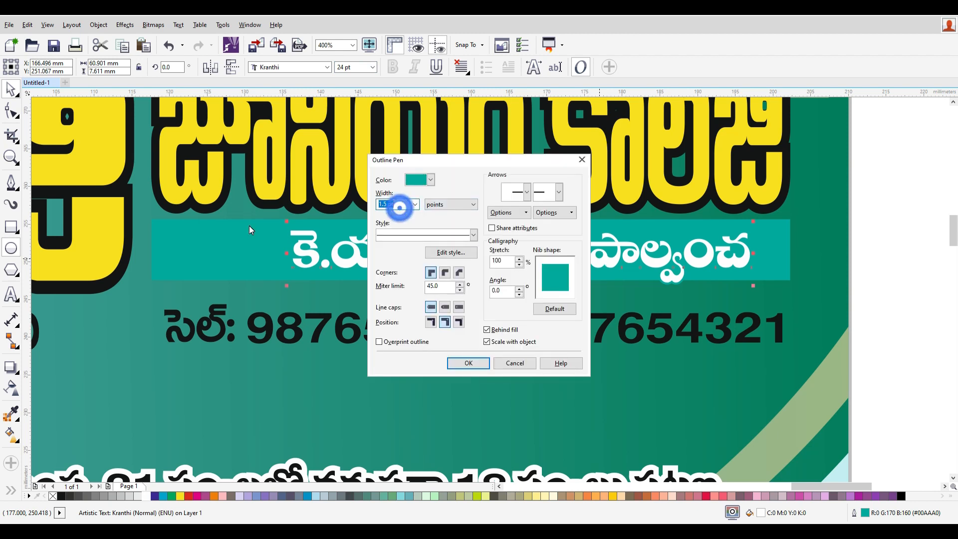
{"action": "type", "text": "2"}
{"action": "key", "text": "Return"}
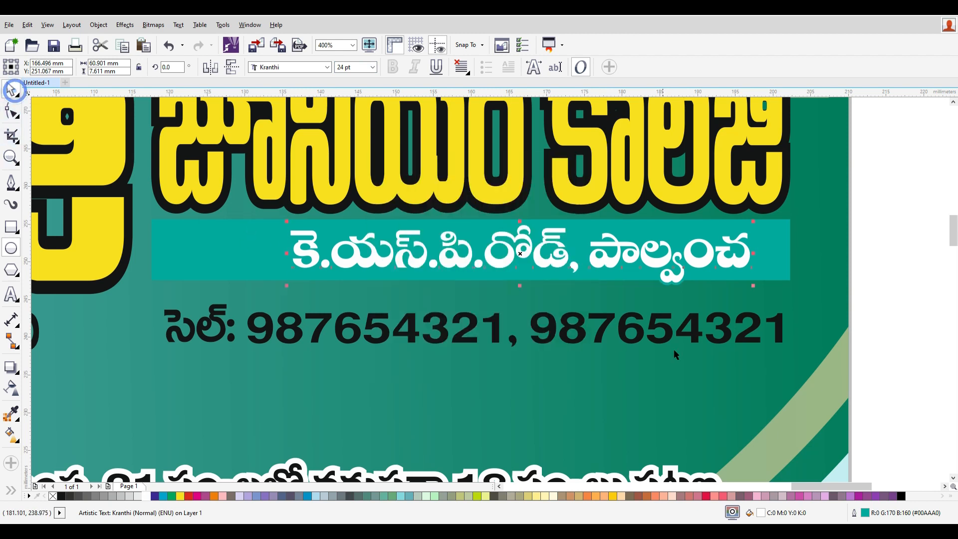
Widen the teal bar leftward to about 89.4 mm and move it behind the నేతాజి lettering.
{"action": "scroll", "coordinate": [726, 273], "scroll_direction": "down", "scroll_amount": 2}
{"action": "left_click", "coordinate": [819, 331]}
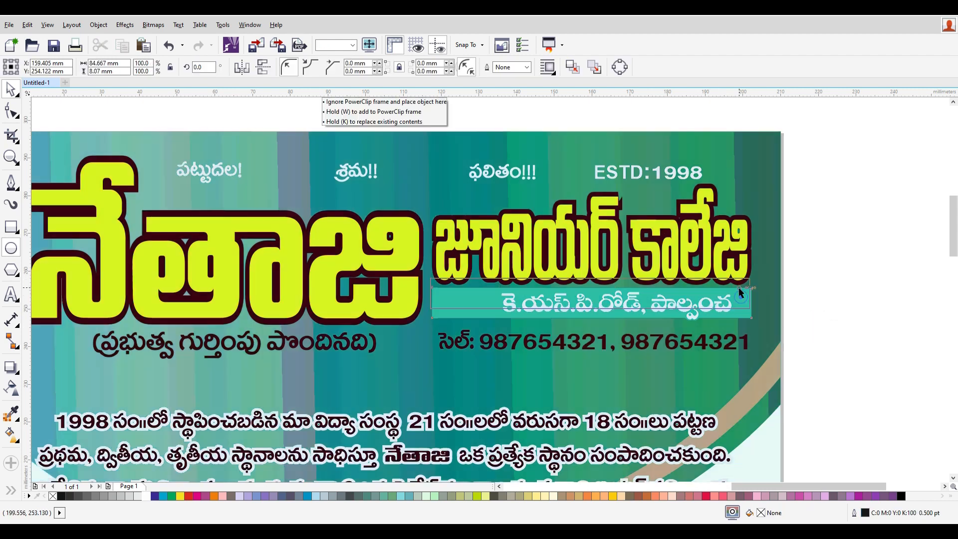
{"action": "left_click", "coordinate": [740, 308]}
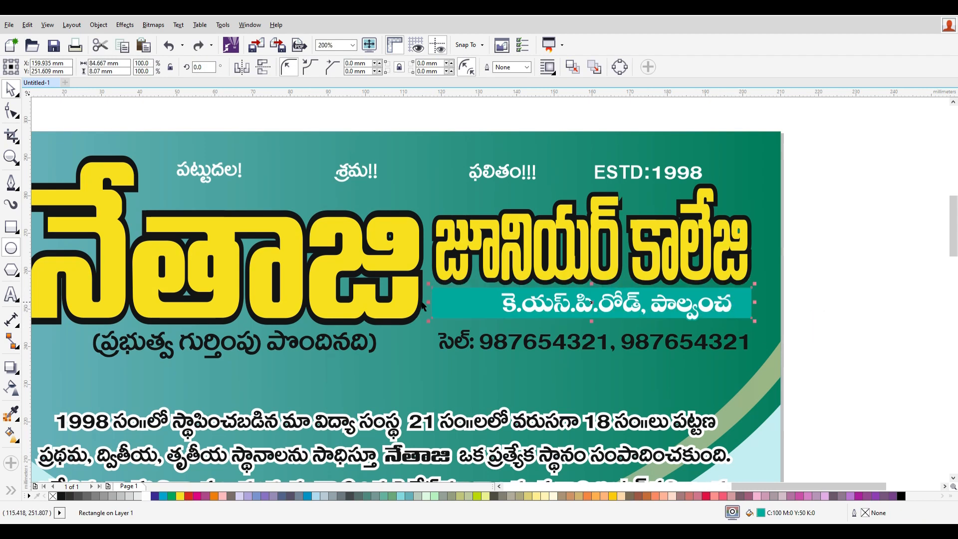
{"action": "left_click_drag", "start_coordinate": [429, 303], "coordinate": [410, 303]}
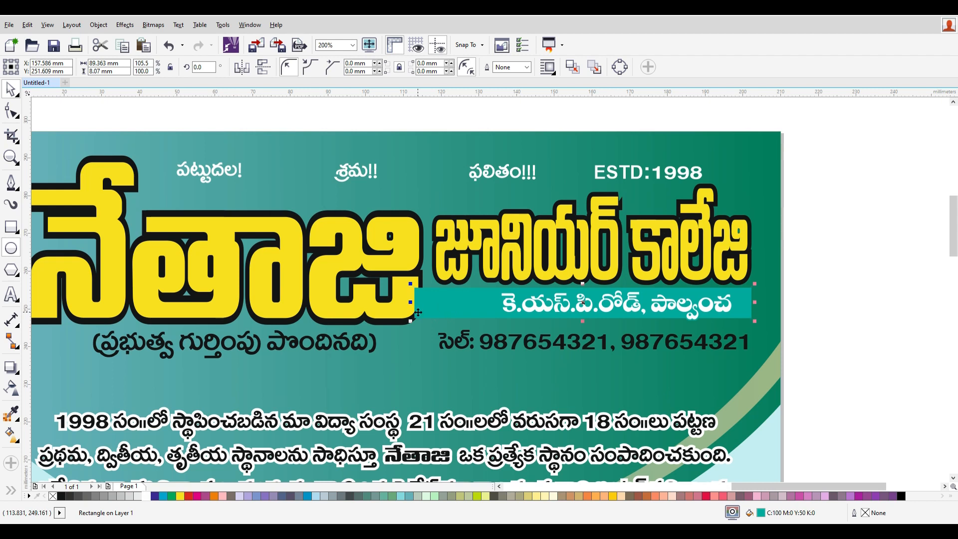
{"action": "key", "text": "ctrl+Page_Down"}
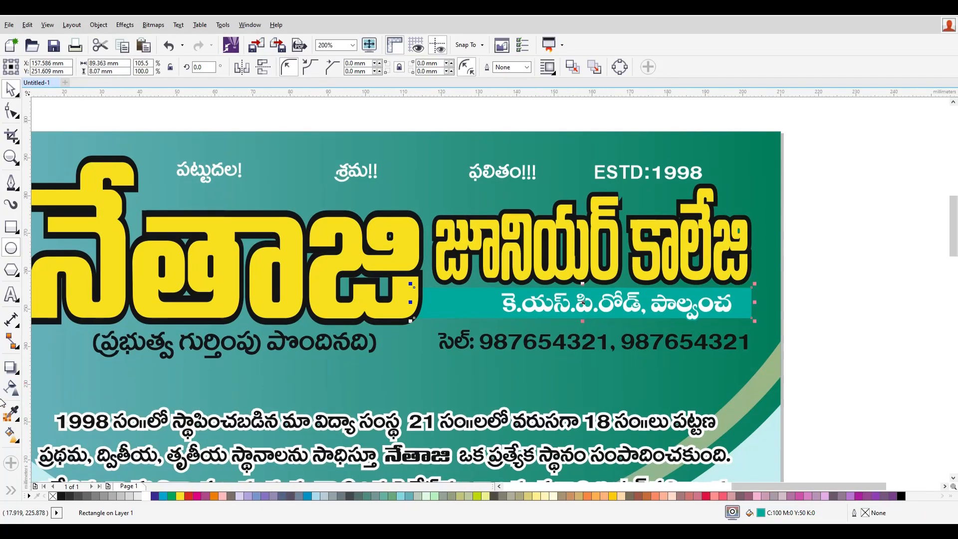
Apply a linear transparency to the teal bar so it fades out toward the నేతాజి lettering.
{"action": "left_click", "coordinate": [12, 387]}
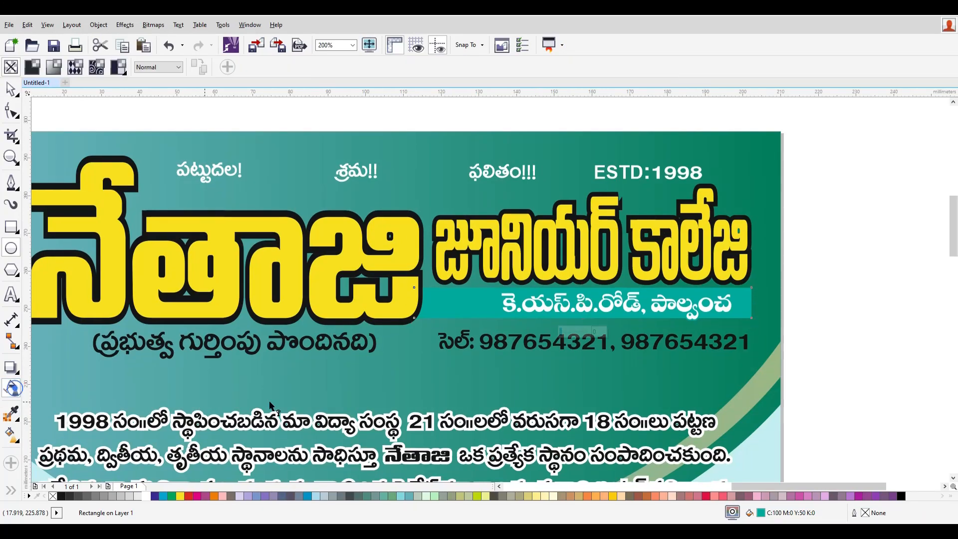
{"action": "left_click_drag", "start_coordinate": [405, 295], "coordinate": [510, 306]}
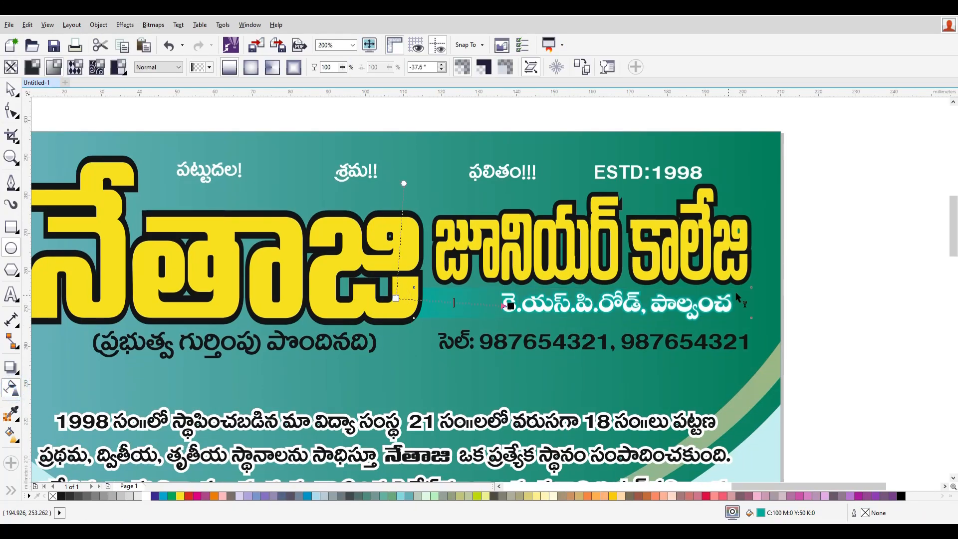
{"action": "key", "text": "ctrl+z"}
{"action": "left_click_drag", "start_coordinate": [760, 297], "coordinate": [419, 303]}
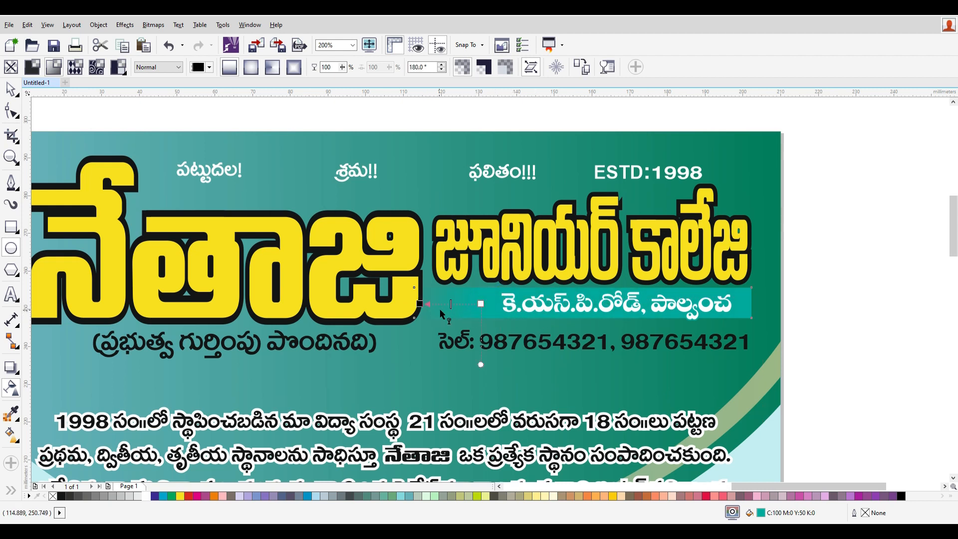
{"action": "left_click", "coordinate": [10, 89]}
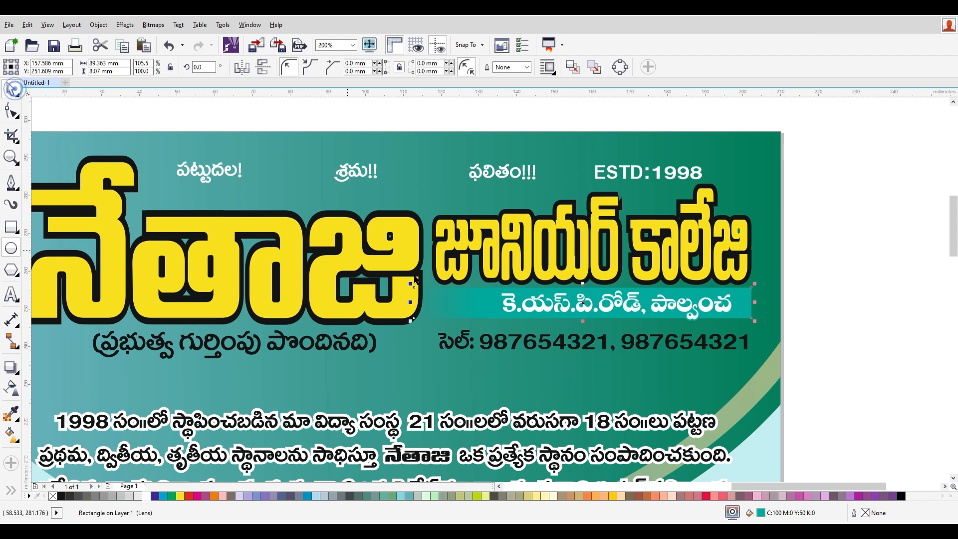
{"action": "left_click", "coordinate": [852, 314]}
Fill the phone number line and the government-recognition line below the college name with white.
{"action": "left_click", "coordinate": [649, 347]}
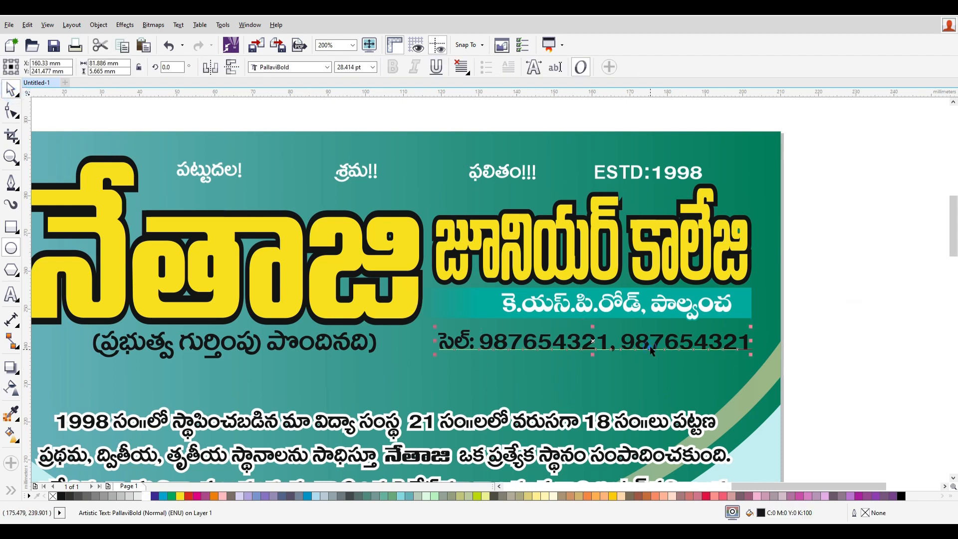
{"action": "left_click_drag", "start_coordinate": [658, 354], "coordinate": [659, 341]}
{"action": "left_click", "coordinate": [859, 349]}
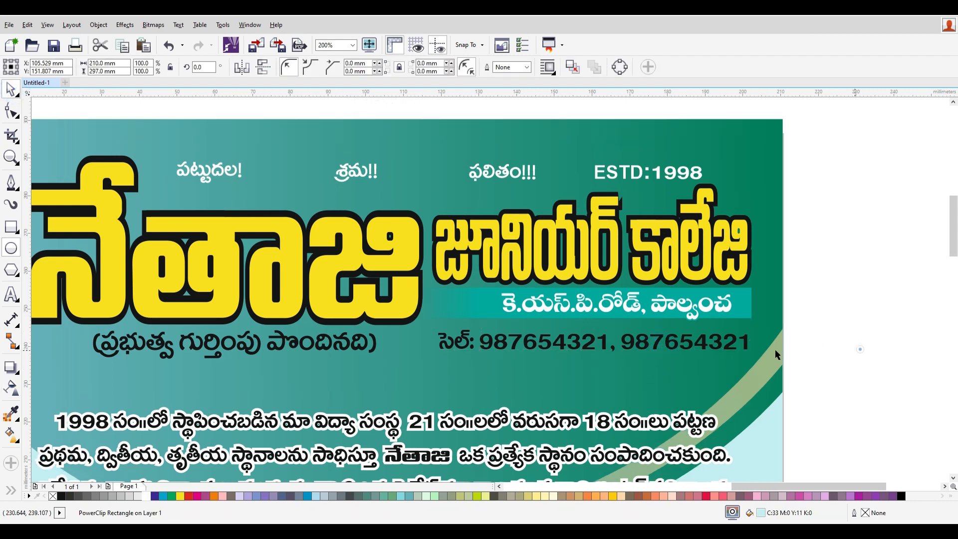
{"action": "left_click", "coordinate": [719, 340]}
{"action": "left_click", "coordinate": [148, 496]}
{"action": "left_click", "coordinate": [266, 349]}
{"action": "left_click", "coordinate": [148, 496]}
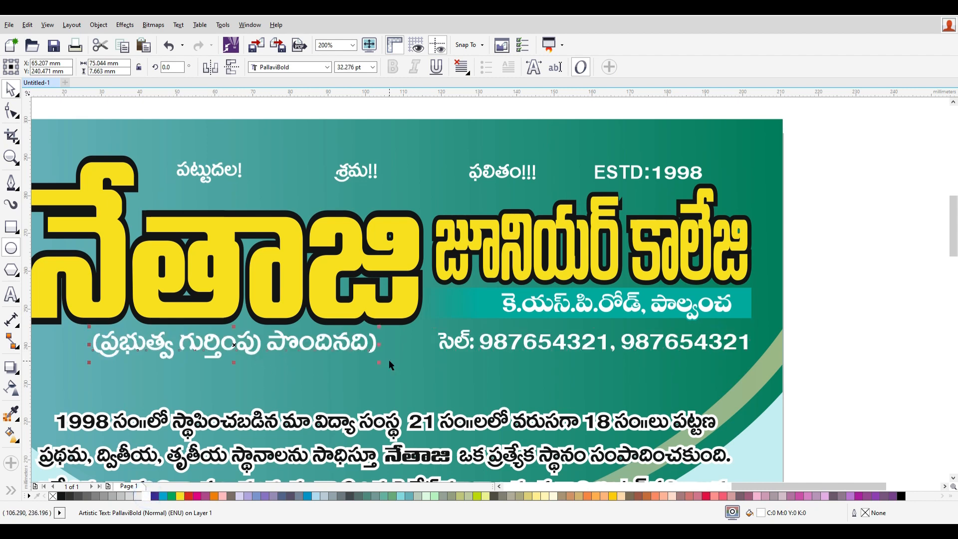
Scale down the recognition line slightly and centre it horizontally under the large నేతాజి lettering.
{"action": "left_click_drag", "start_coordinate": [378, 363], "coordinate": [366, 359]}
{"action": "left_click", "coordinate": [382, 303], "text": "shift"}
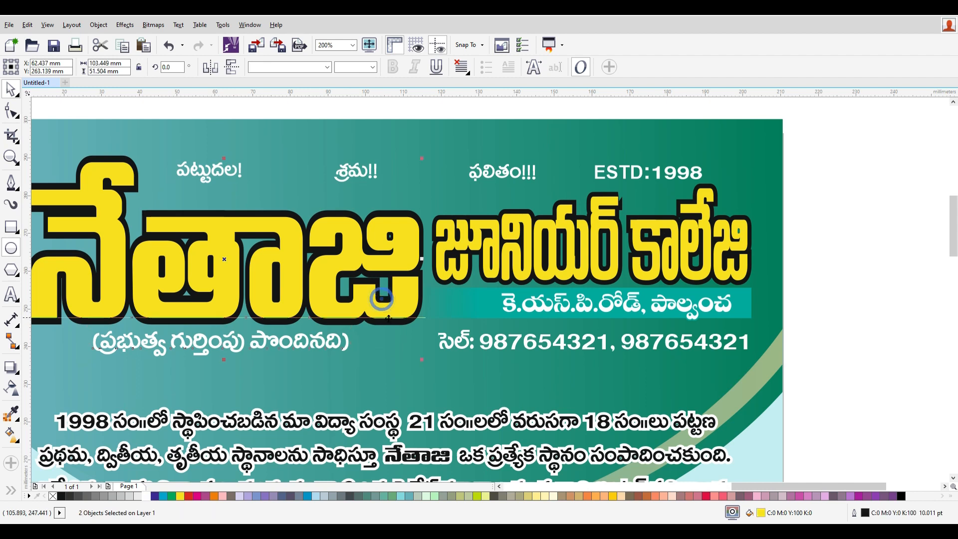
{"action": "key", "text": "c"}
{"action": "left_click", "coordinate": [849, 406]}
Fill the introductory paragraph with blue (C:100 M:100 Y:0 K:0).
{"action": "scroll", "coordinate": [848, 422], "scroll_direction": "down", "scroll_amount": 3}
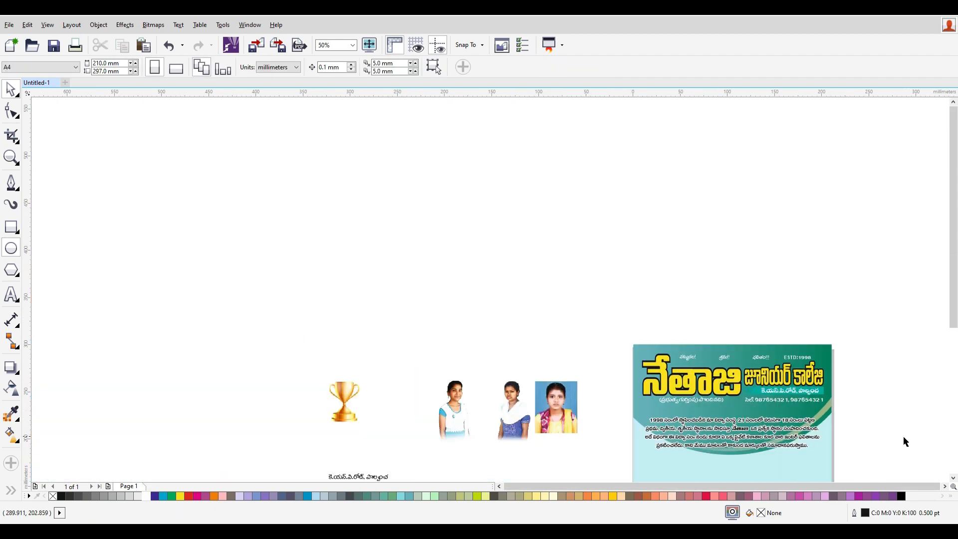
{"action": "scroll", "coordinate": [903, 437], "scroll_direction": "up", "scroll_amount": 3}
{"action": "left_click_drag", "start_coordinate": [954, 237], "coordinate": [933, 272]}
{"action": "scroll", "coordinate": [528, 332], "scroll_direction": "down", "scroll_amount": 3}
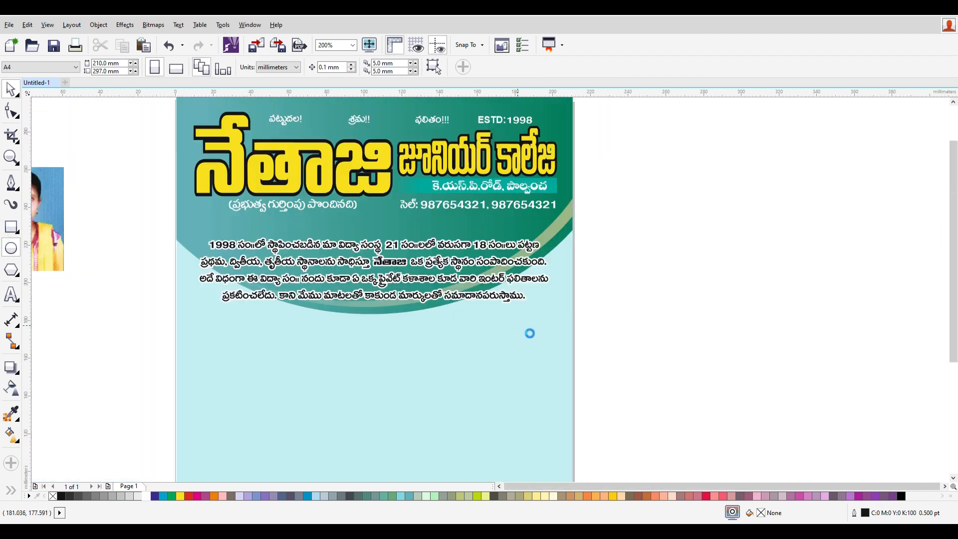
{"action": "left_click", "coordinate": [458, 299]}
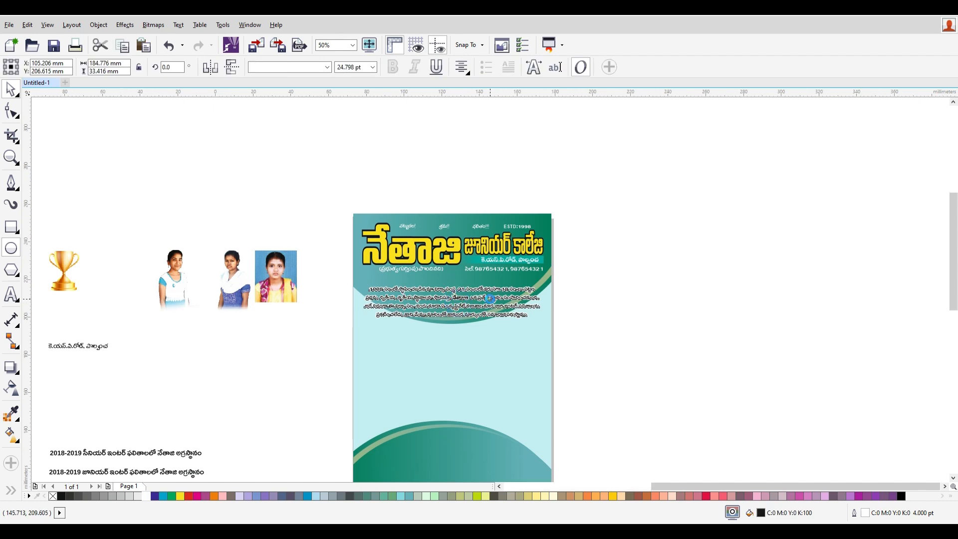
{"action": "scroll", "coordinate": [491, 300], "scroll_direction": "up", "scroll_amount": 3}
{"action": "left_click", "coordinate": [767, 328]}
{"action": "left_click", "coordinate": [576, 267]}
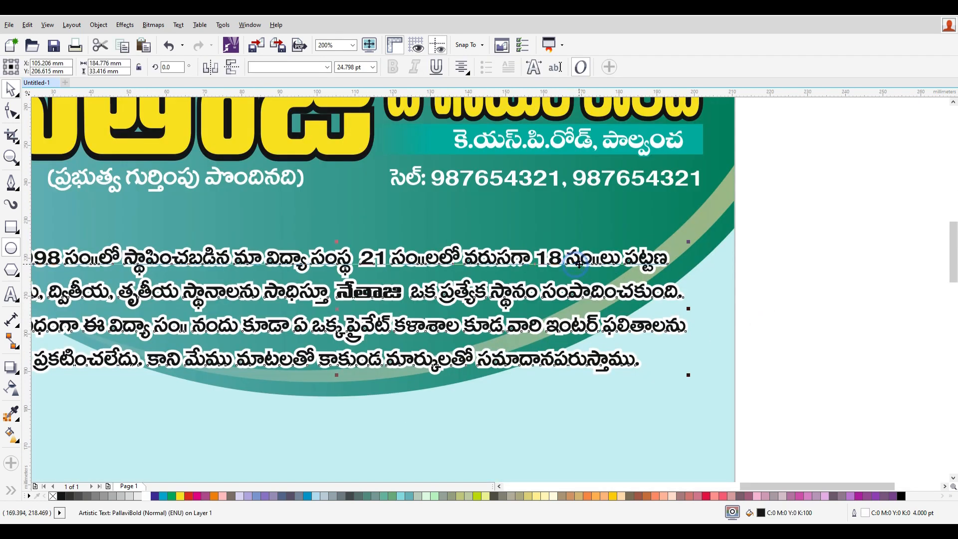
{"action": "left_click", "coordinate": [155, 496]}
Recolour only the word నేతాజి in the paragraph's second line red (C:0 M:100 Y:100 K:0).
{"action": "double_click", "coordinate": [401, 293]}
{"action": "left_click_drag", "start_coordinate": [405, 293], "coordinate": [337, 292]}
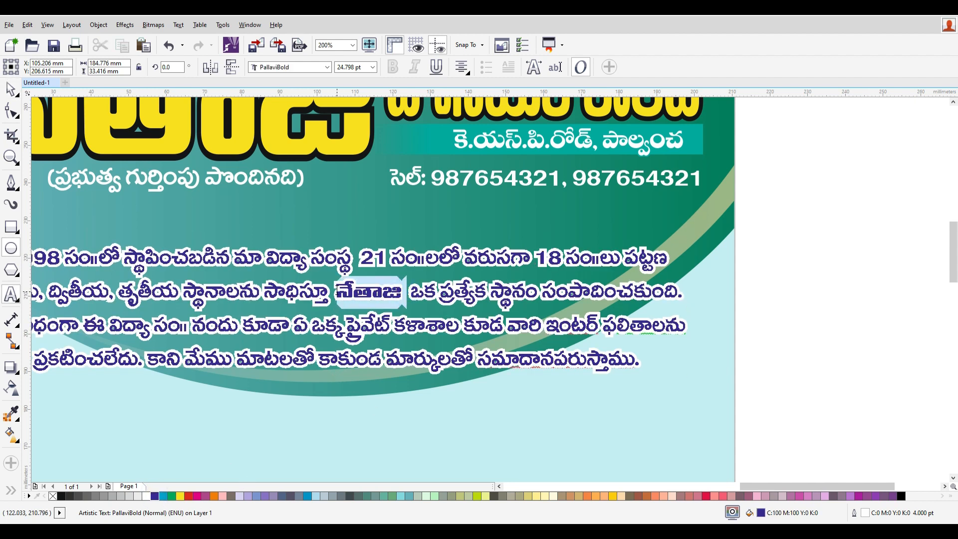
{"action": "left_click", "coordinate": [189, 496]}
{"action": "left_click", "coordinate": [11, 88]}
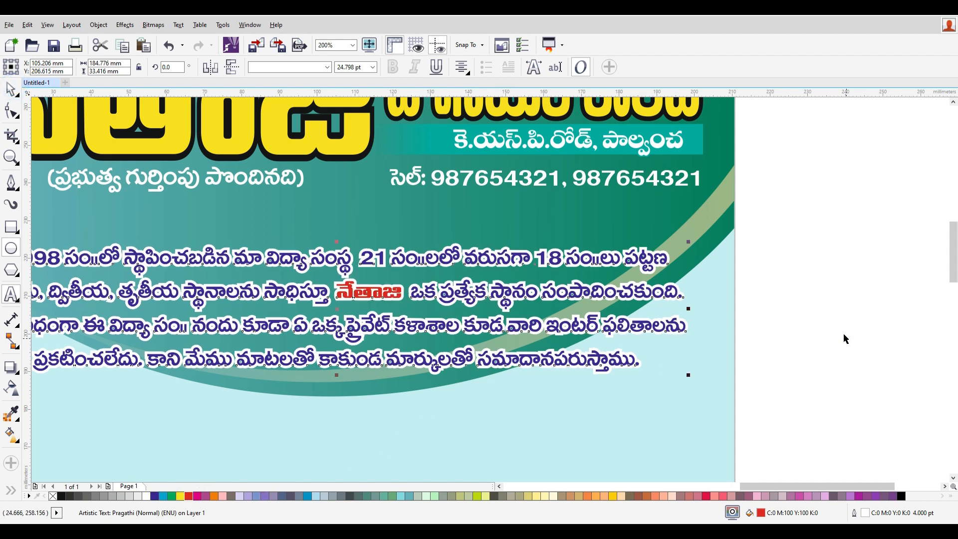
{"action": "left_click", "coordinate": [844, 333]}
Nudge the introductory paragraph upward in small increments to a vertical position of about 209.0 mm.
{"action": "scroll", "coordinate": [702, 400], "scroll_direction": "down", "scroll_amount": 2}
{"action": "left_click", "coordinate": [567, 367]}
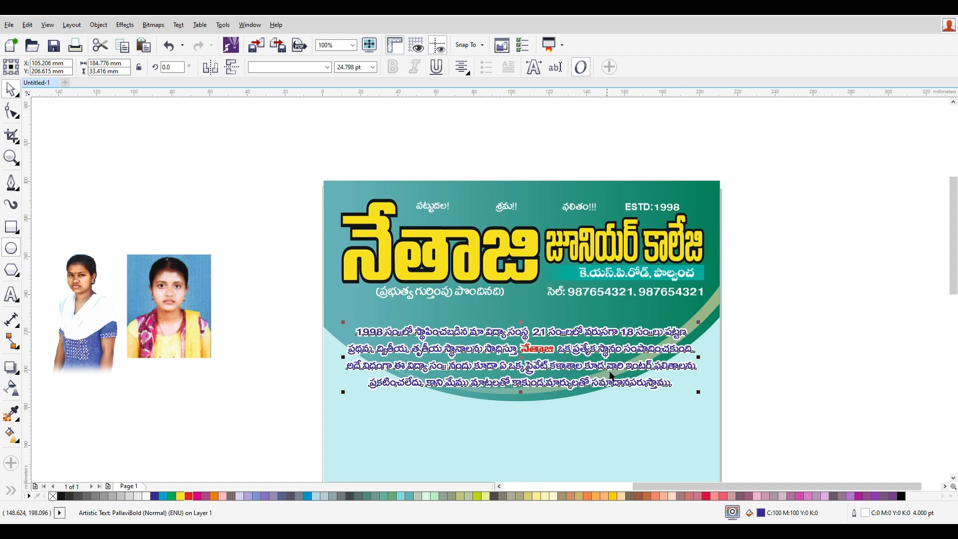
{"action": "key", "text": "Up"}
{"action": "key", "text": "Up"}
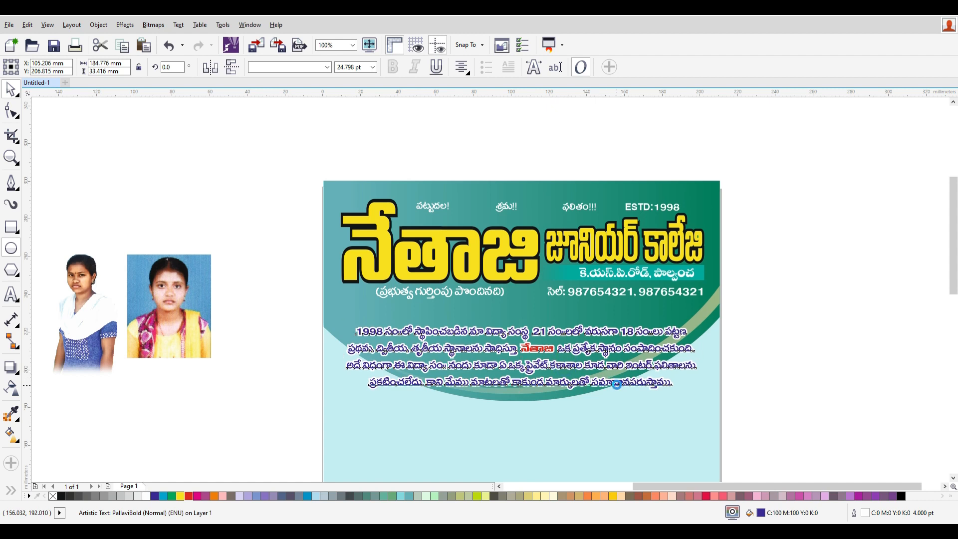
{"action": "key", "text": "Up"}
{"action": "key", "text": "Up"}
{"action": "key", "text": "Up"}
{"action": "key", "text": "Up"}
{"action": "key", "text": "Up"}
{"action": "key", "text": "Up"}
{"action": "key", "text": "Up"}
{"action": "key", "text": "Up"}
{"action": "key", "text": "Up"}
{"action": "key", "text": "Up"}
{"action": "key", "text": "Up"}
{"action": "key", "text": "Up"}
{"action": "key", "text": "Up"}
{"action": "key", "text": "Up"}
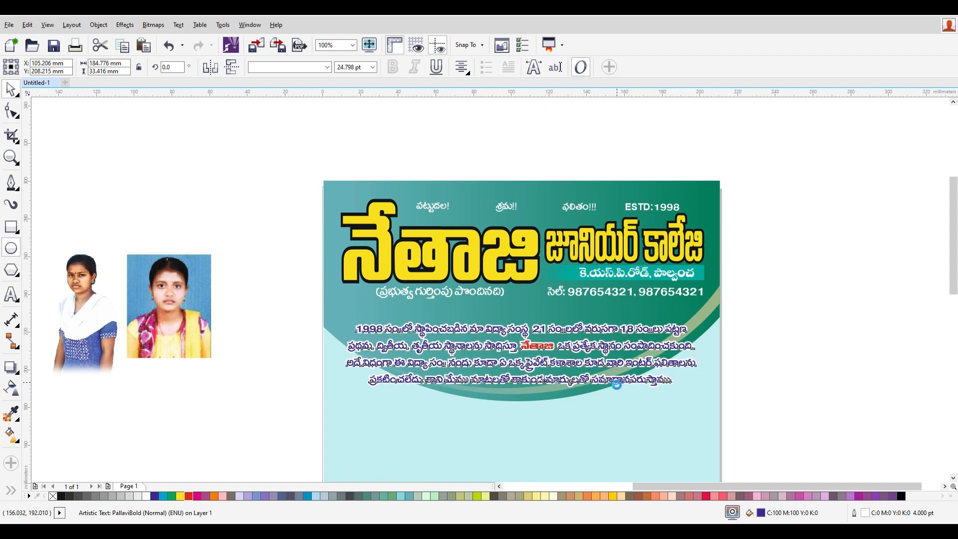
{"action": "key", "text": "Up"}
{"action": "key", "text": "Up"}
{"action": "key", "text": "Up"}
{"action": "key", "text": "Up"}
{"action": "key", "text": "Up"}
{"action": "key", "text": "Up"}
{"action": "key", "text": "Up"}
{"action": "key", "text": "Up"}
{"action": "key", "text": "Up"}
{"action": "key", "text": "Up"}
{"action": "key", "text": "Up"}
{"action": "key", "text": "Up"}
{"action": "key", "text": "Up"}
{"action": "key", "text": "Up"}
{"action": "key", "text": "Up"}
{"action": "key", "text": "Up"}
{"action": "key", "text": "Up"}
{"action": "key", "text": "Up"}
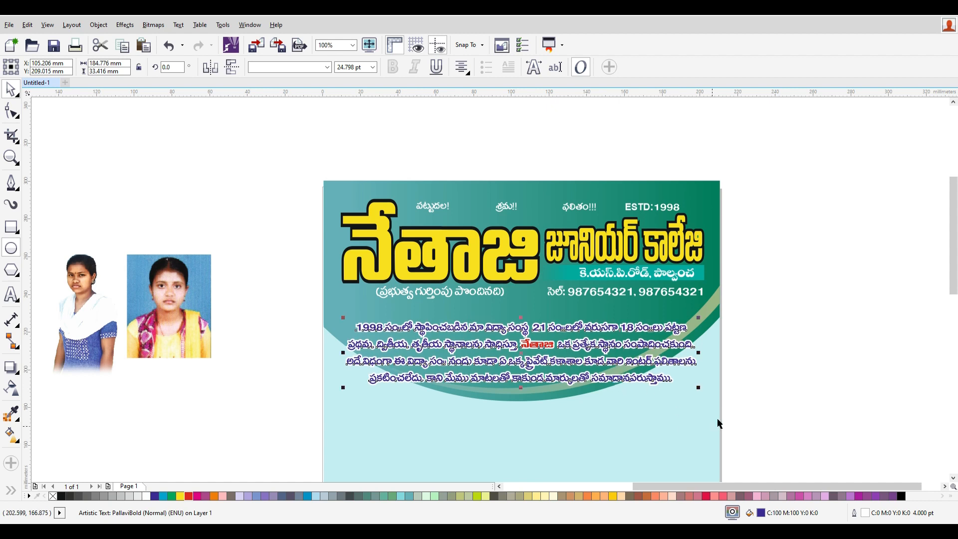
{"action": "left_click", "coordinate": [853, 352]}
Increase the paragraph's line spacing with the Shape tool until the text block is about 37.6 mm high.
{"action": "scroll", "coordinate": [588, 382], "scroll_direction": "up", "scroll_amount": 2}
{"action": "left_click", "coordinate": [589, 382]}
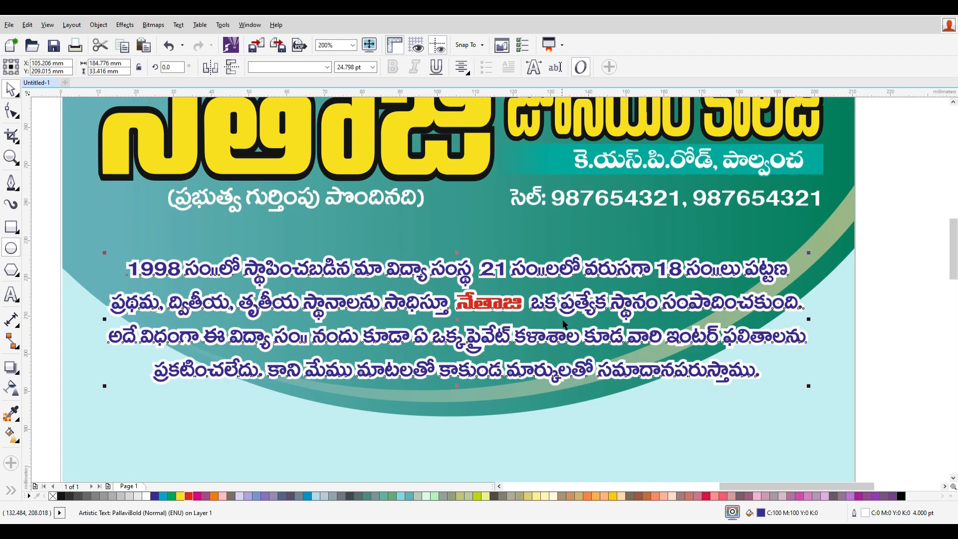
{"action": "left_click", "coordinate": [12, 113]}
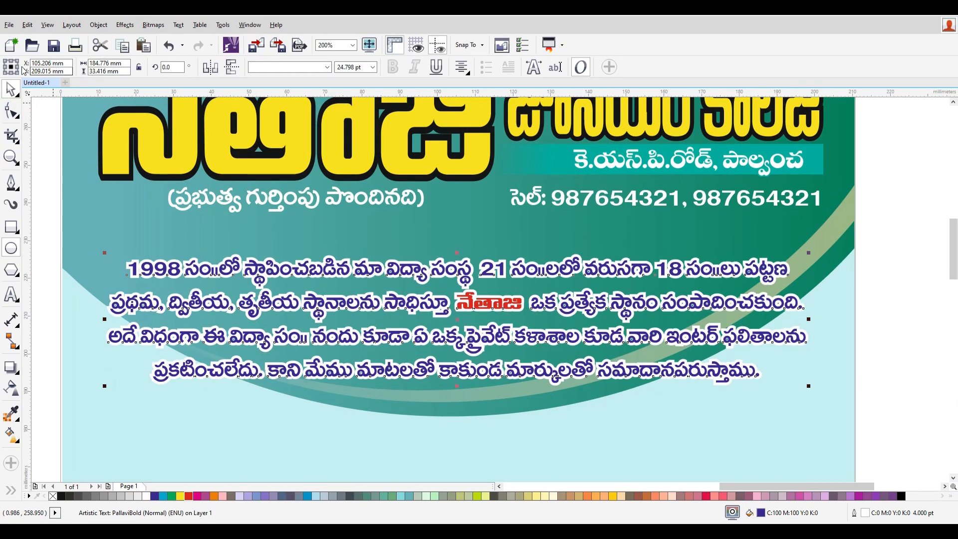
{"action": "left_click", "coordinate": [12, 113]}
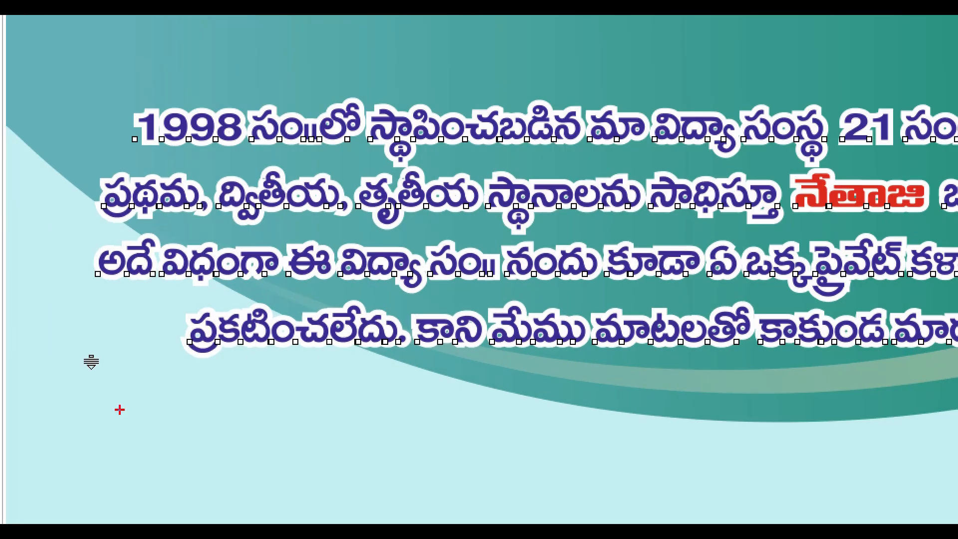
{"action": "left_click_drag", "start_coordinate": [91, 390], "coordinate": [97, 449]}
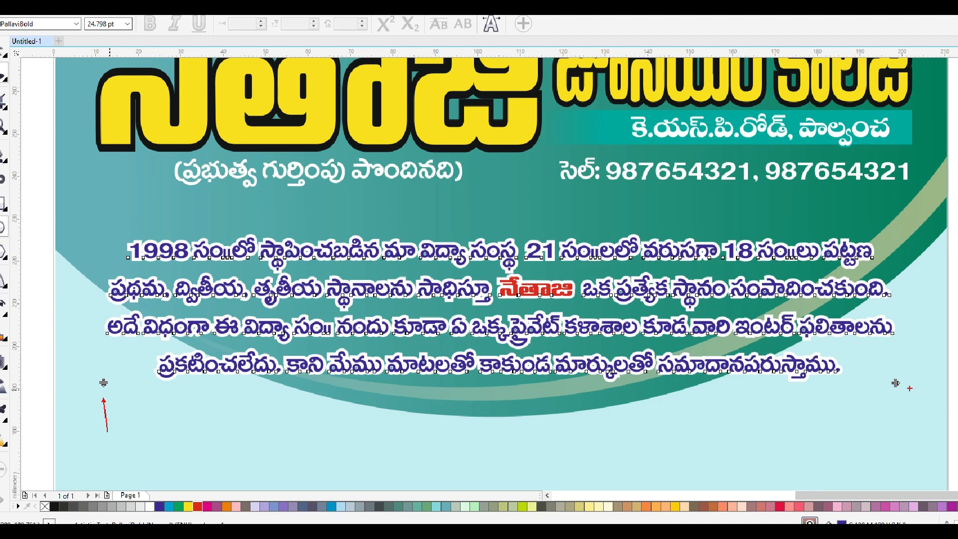
{"action": "left_click_drag", "start_coordinate": [901, 388], "coordinate": [919, 429]}
{"action": "left_click_drag", "start_coordinate": [832, 390], "coordinate": [887, 391]}
{"action": "mouse_move", "coordinate": [150, 285]}
{"action": "left_mouse_down"}
{"action": "mouse_move", "coordinate": [148, 350]}
{"action": "mouse_move", "coordinate": [159, 332]}
{"action": "mouse_move", "coordinate": [149, 386]}
{"action": "left_mouse_up"}
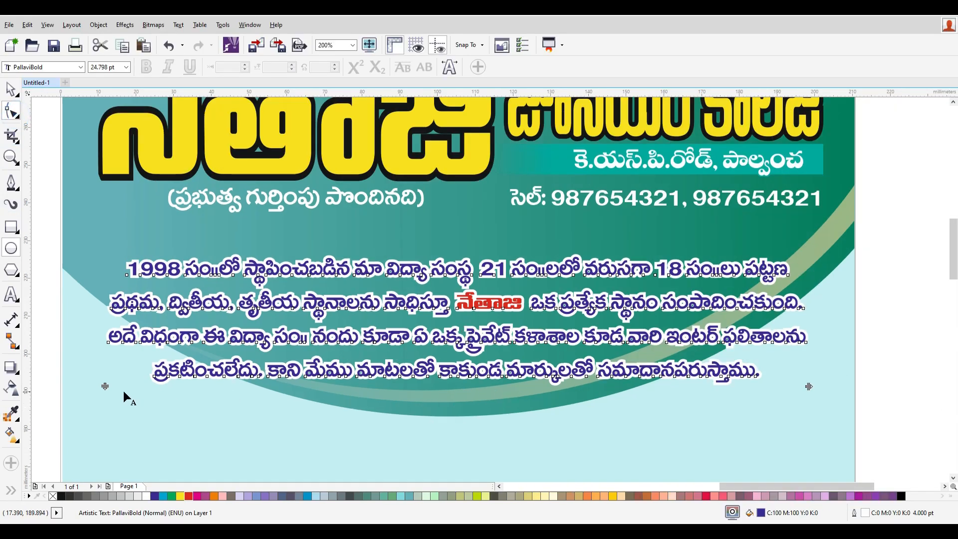
{"action": "left_click_drag", "start_coordinate": [105, 386], "coordinate": [105, 402]}
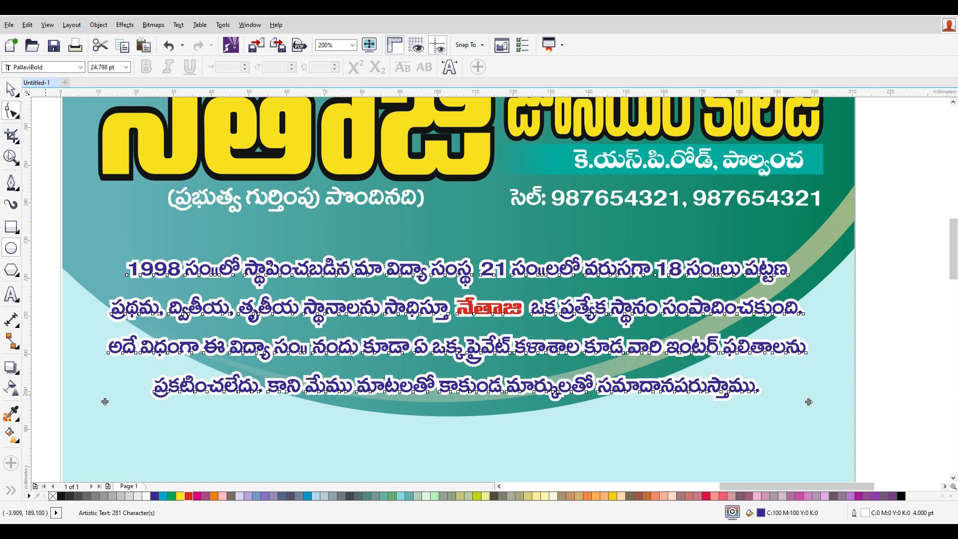
{"action": "left_click", "coordinate": [16, 96]}
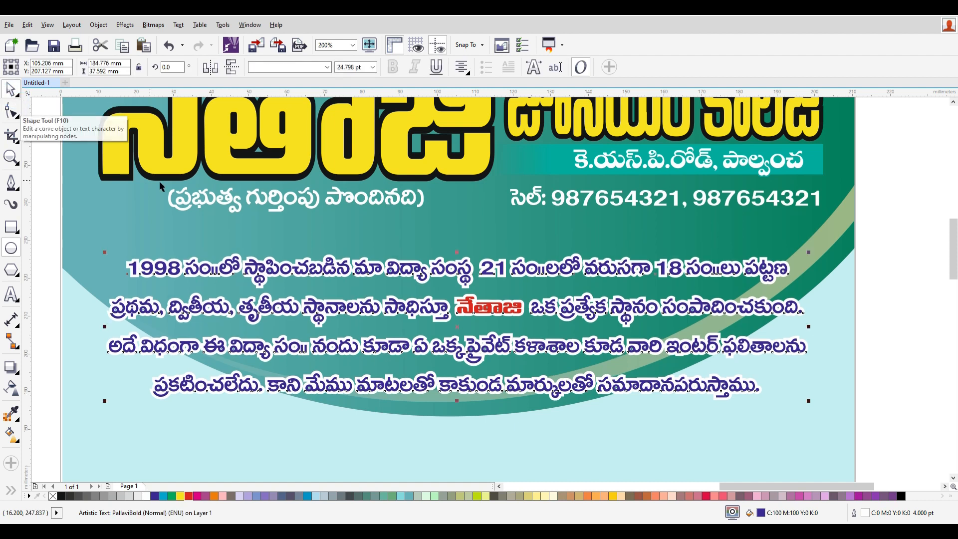
Nudge the respaced paragraph up to a vertical position of about 209.2 mm.
{"action": "key", "text": "F3"}
{"action": "key", "text": "F3"}
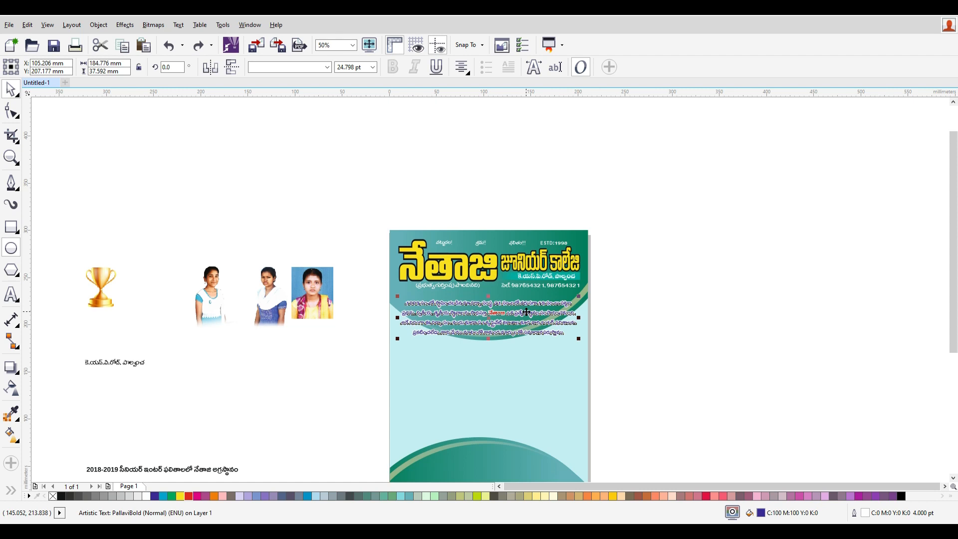
{"action": "scroll", "coordinate": [527, 312], "scroll_direction": "up", "scroll_amount": 2}
{"action": "key", "text": "Up"}
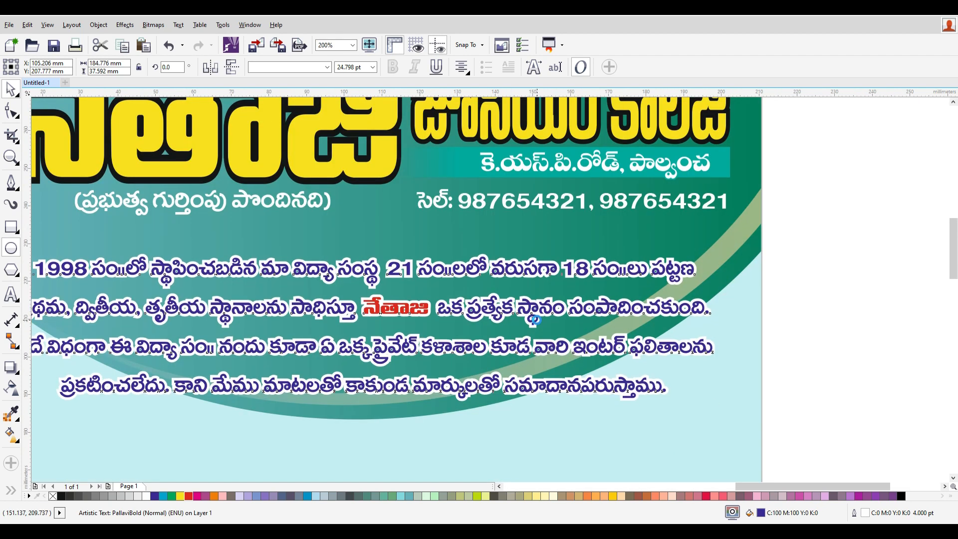
{"action": "key", "text": "Up"}
{"action": "key", "text": "Up"}
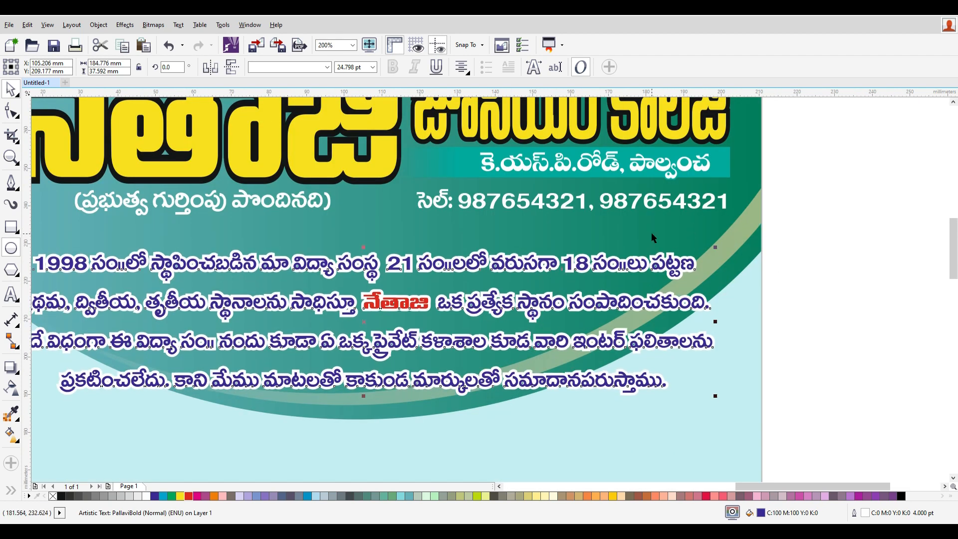
{"action": "scroll", "coordinate": [671, 237], "scroll_direction": "down", "scroll_amount": 1}
{"action": "left_click", "coordinate": [809, 311]}
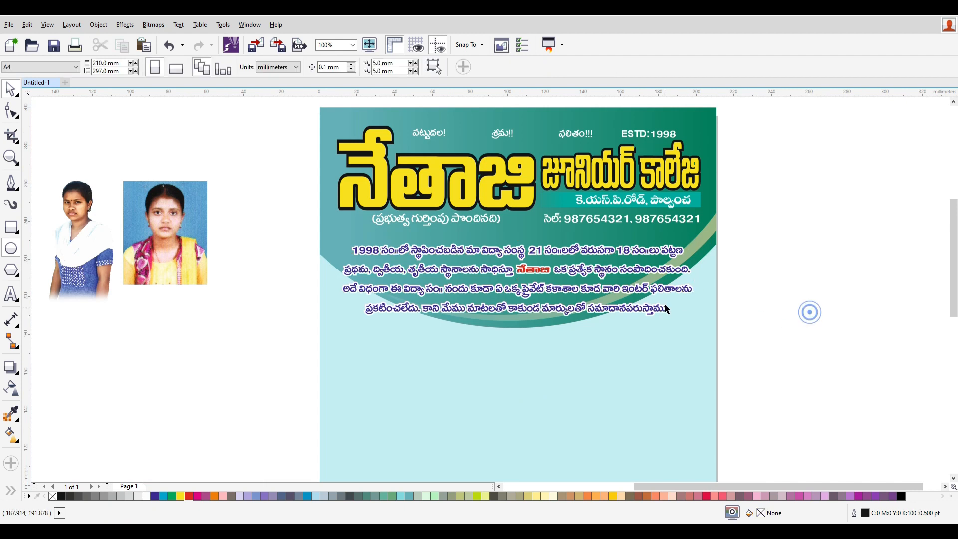
Scale the introductory paragraph down slightly and centre it horizontally on the page background.
{"action": "left_click", "coordinate": [662, 296]}
{"action": "left_click", "coordinate": [670, 289]}
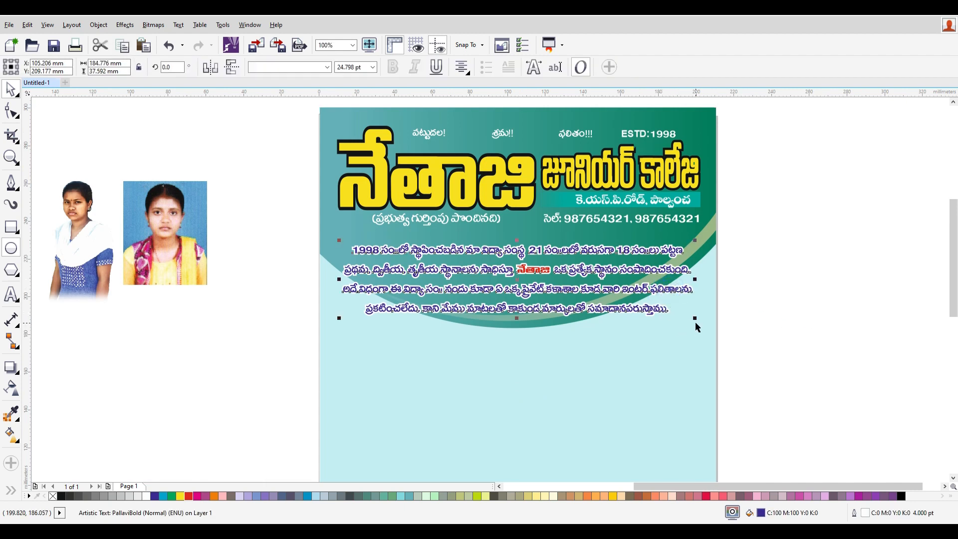
{"action": "left_click_drag", "start_coordinate": [694, 318], "coordinate": [691, 313]}
{"action": "left_click", "coordinate": [696, 283], "text": "shift"}
{"action": "key", "text": "c"}
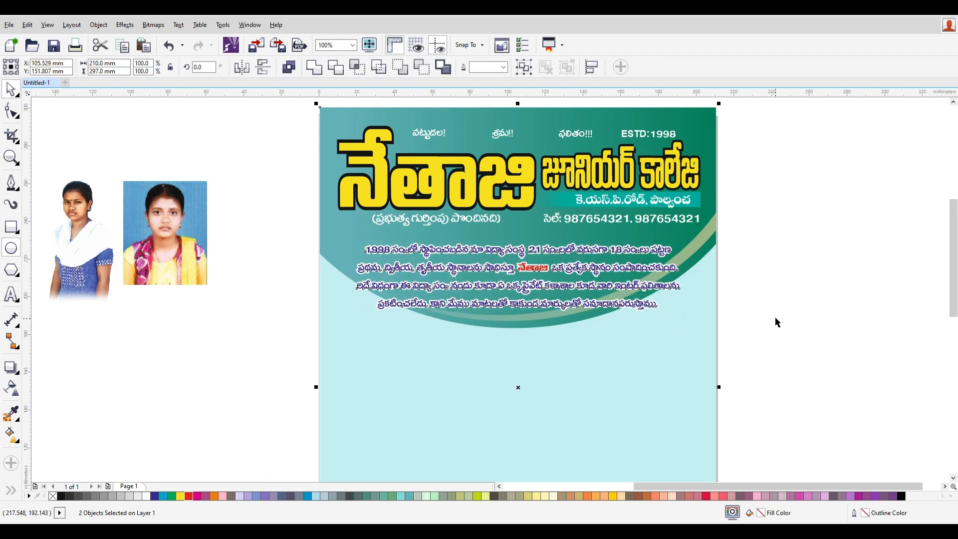
{"action": "left_click", "coordinate": [776, 320]}
{"action": "left_click", "coordinate": [753, 298]}
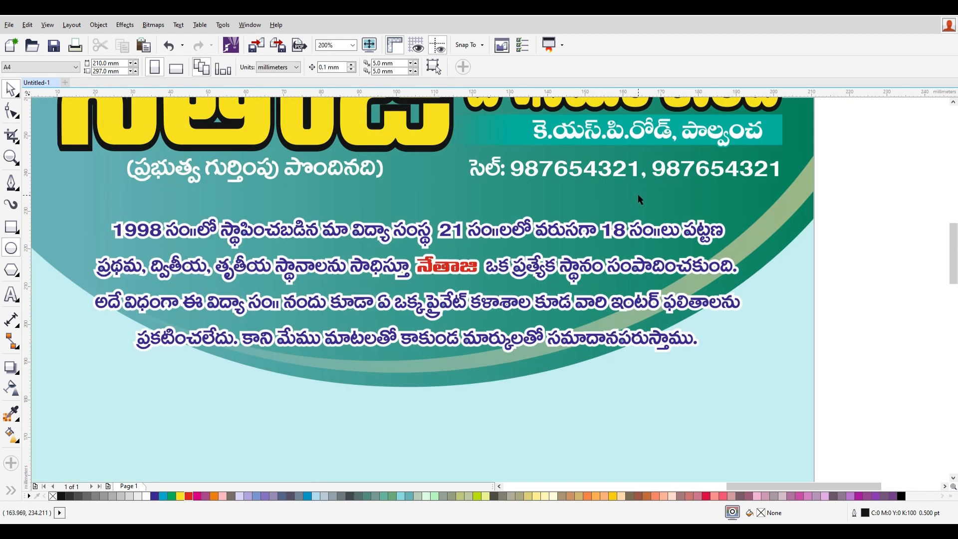
{"action": "scroll", "coordinate": [643, 193], "scroll_direction": "up", "scroll_amount": 3}
{"action": "scroll", "coordinate": [663, 193], "scroll_direction": "down", "scroll_amount": 1}
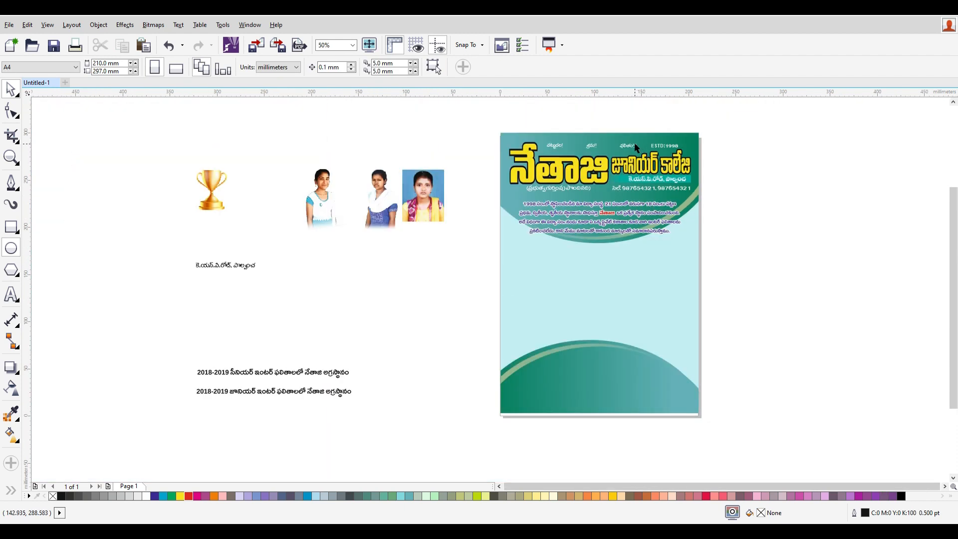
{"action": "scroll", "coordinate": [669, 159], "scroll_direction": "up", "scroll_amount": 2}
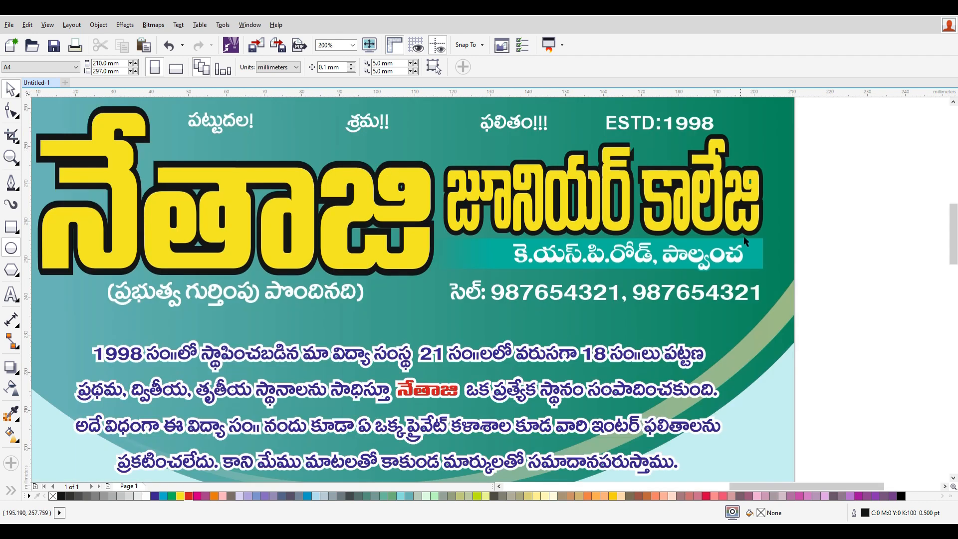
Draw a horizontal 2-Point Line about 190 mm long between the contact lines and the introductory paragraph.
{"action": "scroll", "coordinate": [743, 244], "scroll_direction": "down", "scroll_amount": 1}
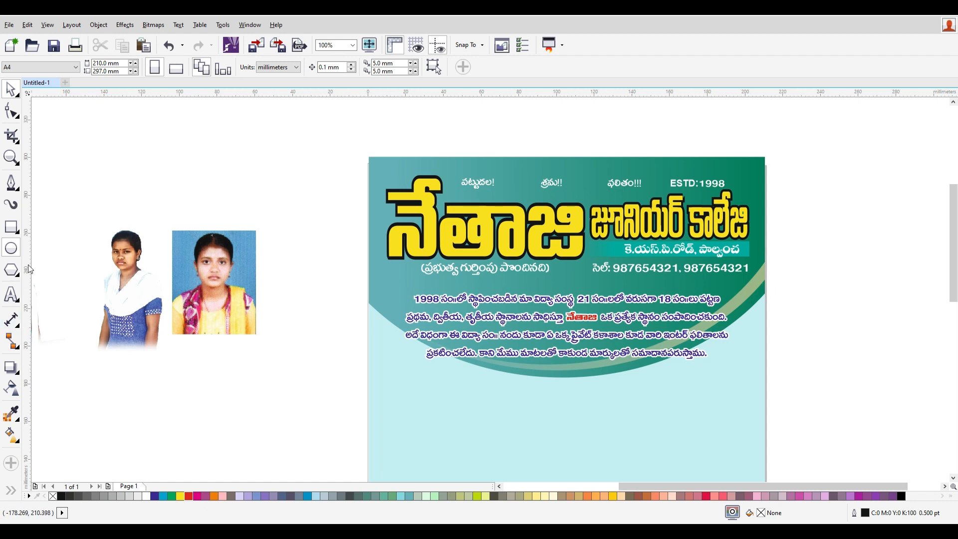
{"action": "left_click", "coordinate": [16, 187]}
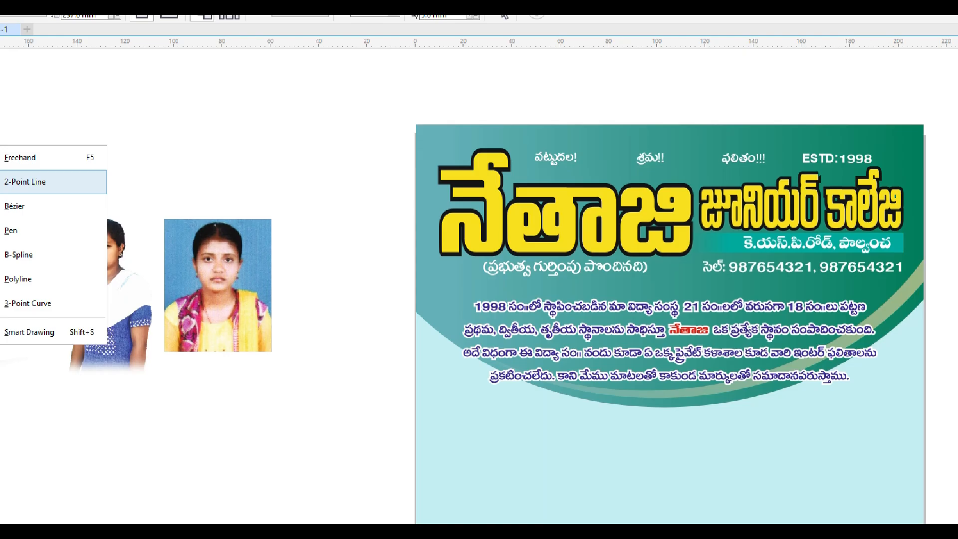
{"action": "left_click", "coordinate": [358, 349]}
{"action": "left_click", "coordinate": [11, 183]}
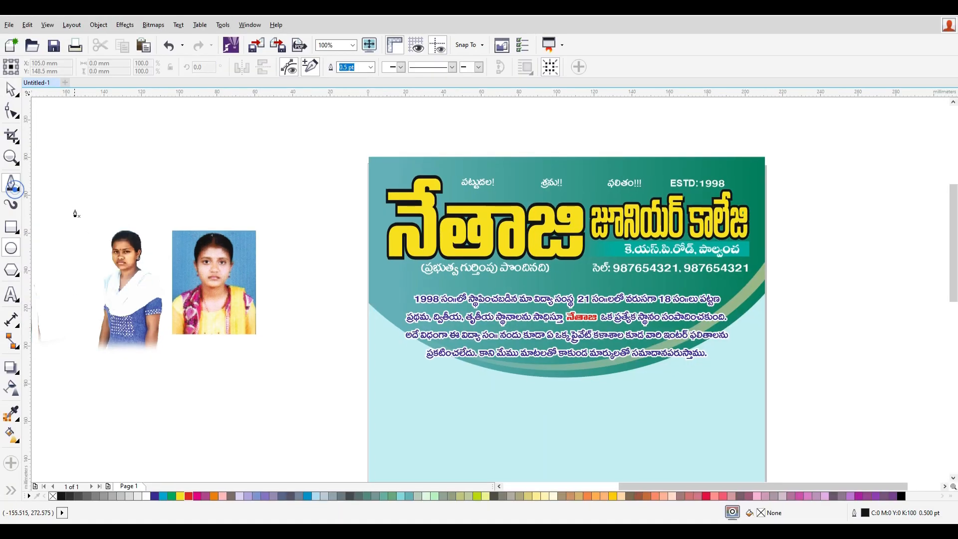
{"action": "left_click", "coordinate": [17, 185]}
{"action": "left_click", "coordinate": [73, 207]}
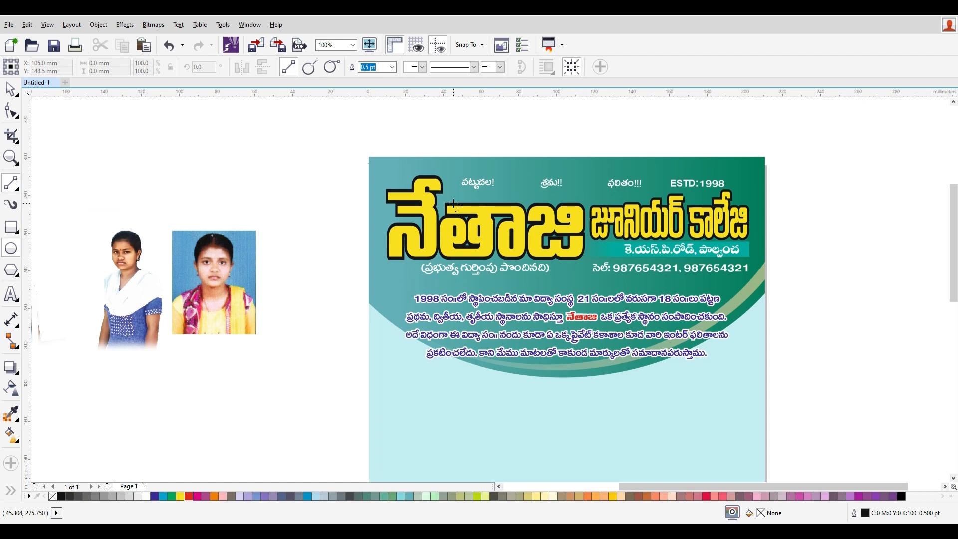
{"action": "left_click_drag", "start_coordinate": [391, 287], "coordinate": [750, 286]}
{"action": "scroll", "coordinate": [678, 367], "scroll_direction": "up", "scroll_amount": 2}
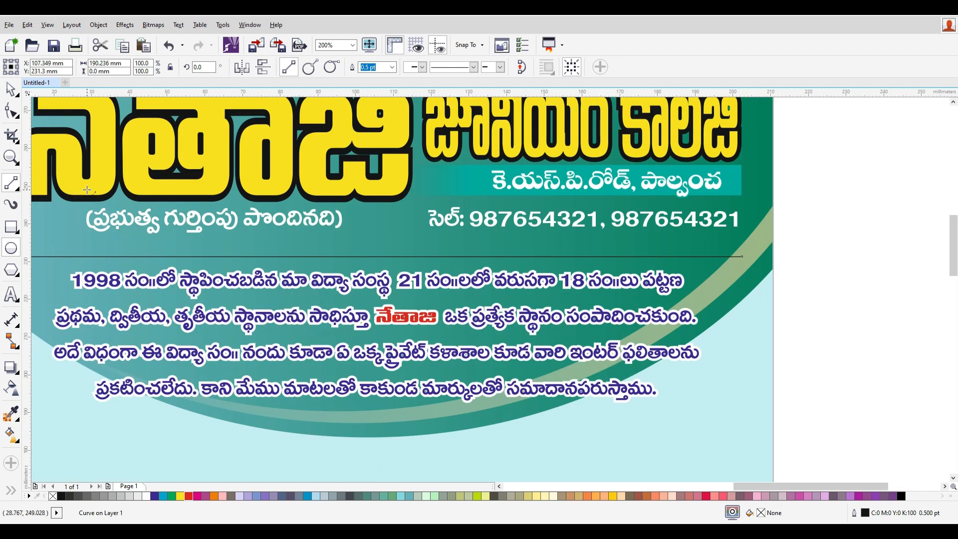
Set the divider line's outline width to 2 pt and give it a closely spaced dotted line style.
{"action": "scroll", "coordinate": [47, 170], "scroll_direction": "down", "scroll_amount": 2}
{"action": "left_click", "coordinate": [10, 89]}
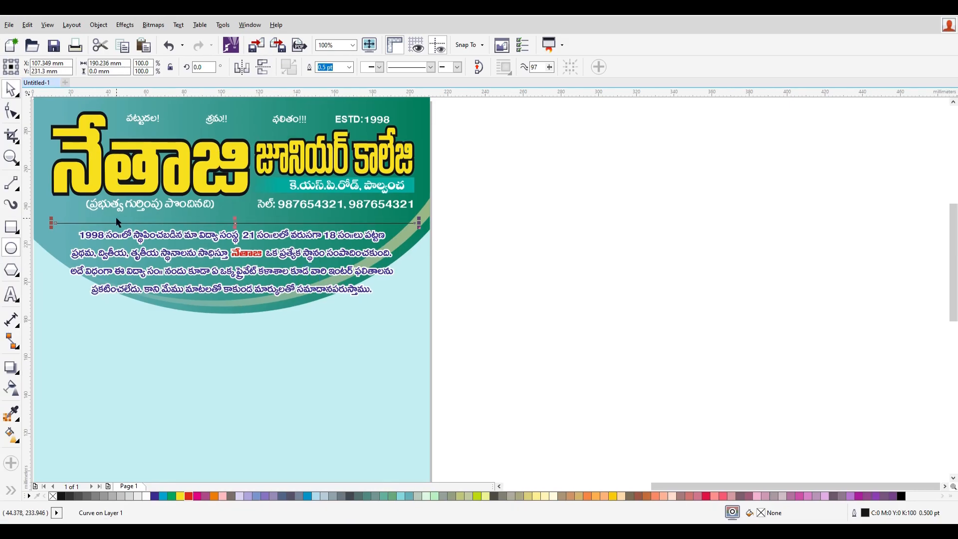
{"action": "key", "text": "shift+F4"}
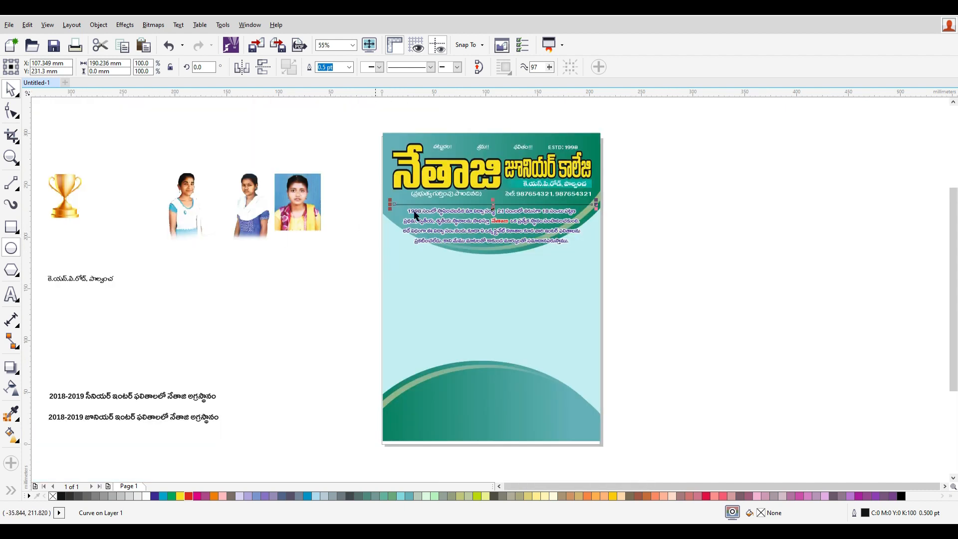
{"action": "scroll", "coordinate": [509, 177], "scroll_direction": "up", "scroll_amount": 2}
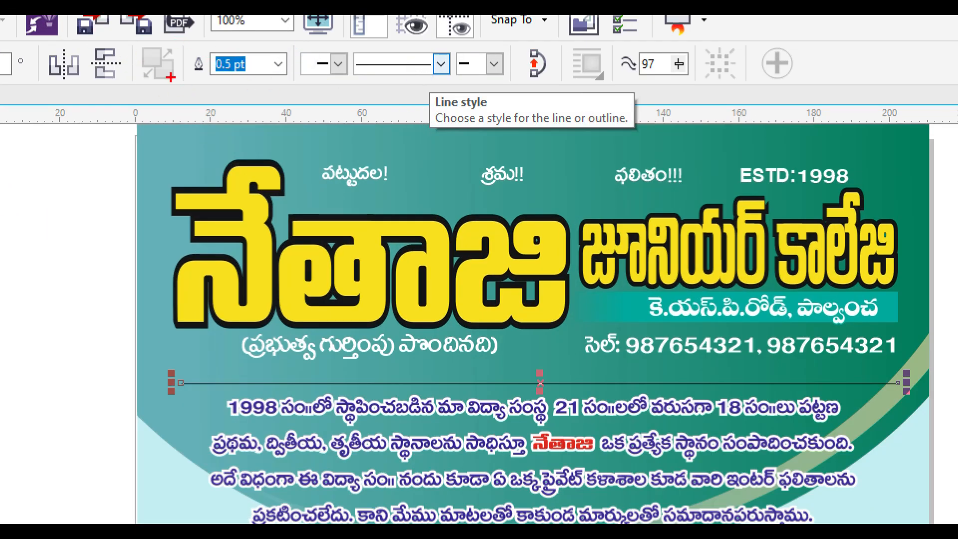
{"action": "left_click_drag", "start_coordinate": [183, 43], "coordinate": [513, 90]}
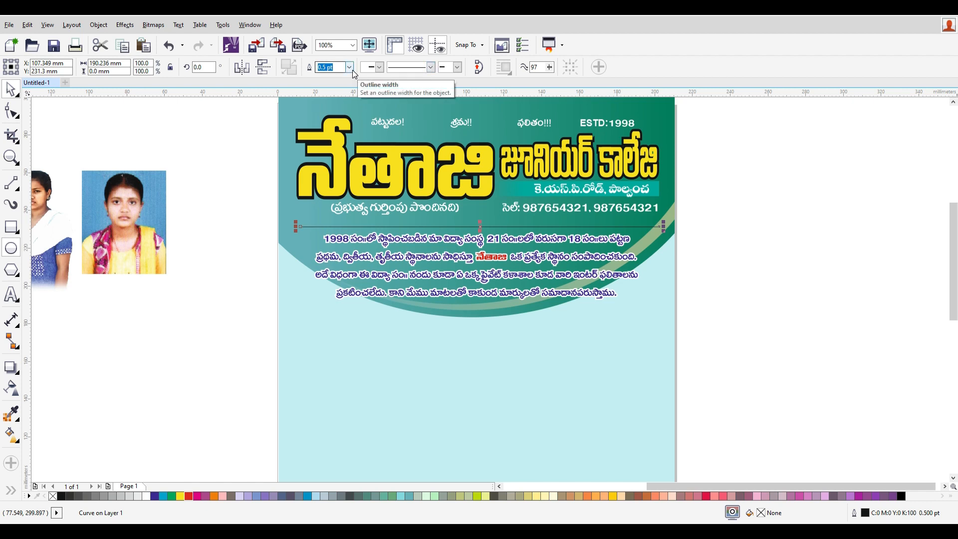
{"action": "type", "text": "2"}
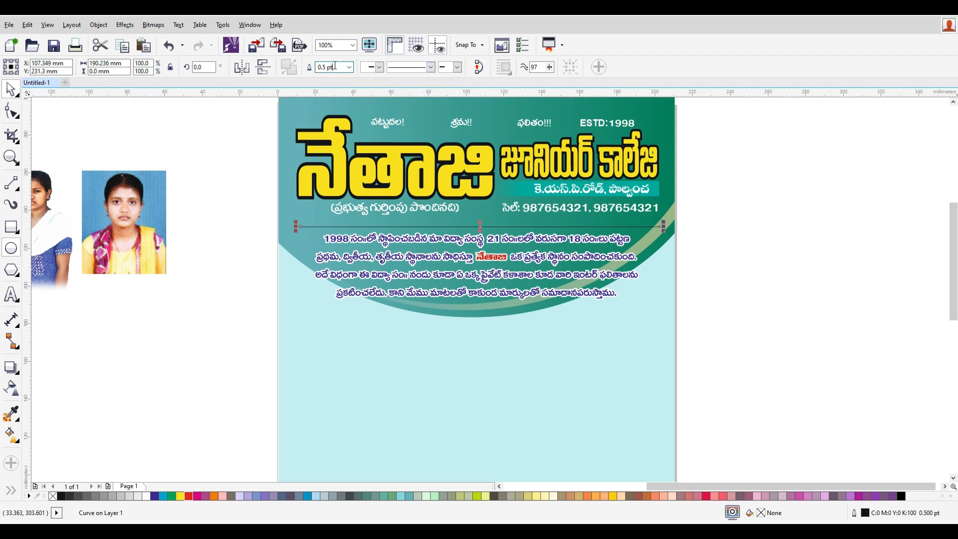
{"action": "key", "text": "Return"}
{"action": "left_click", "coordinate": [421, 67]}
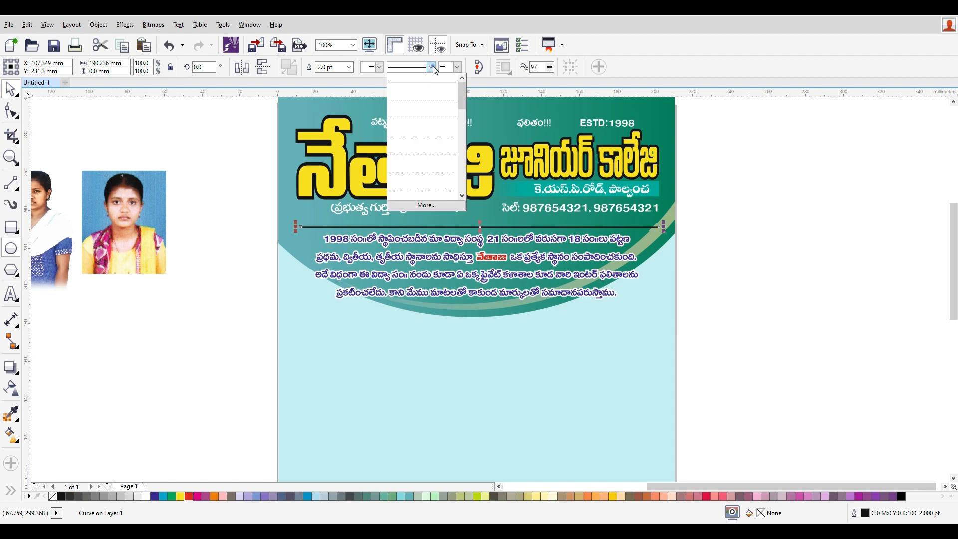
{"action": "left_click", "coordinate": [440, 103]}
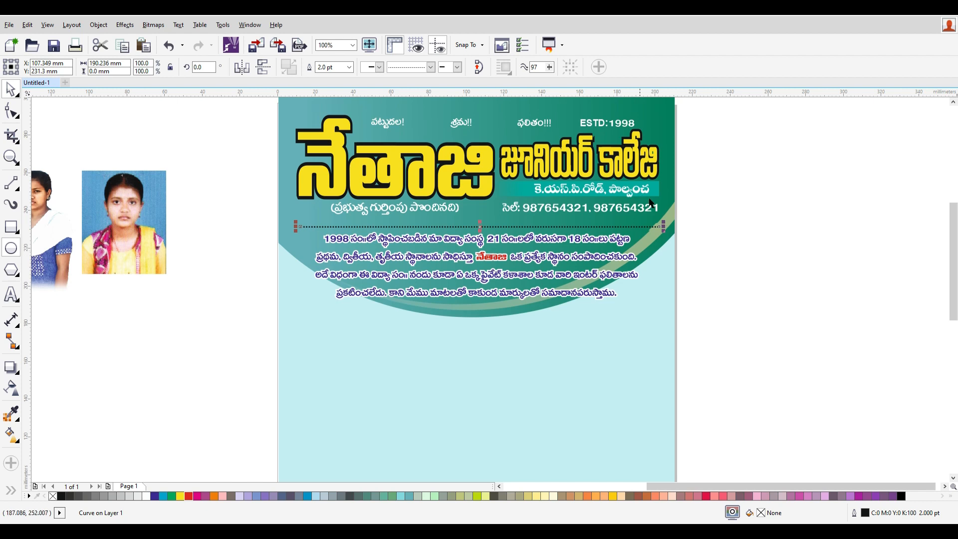
Add round dot arrowheads to both the start and the end of the divider line.
{"action": "left_click", "coordinate": [374, 67]}
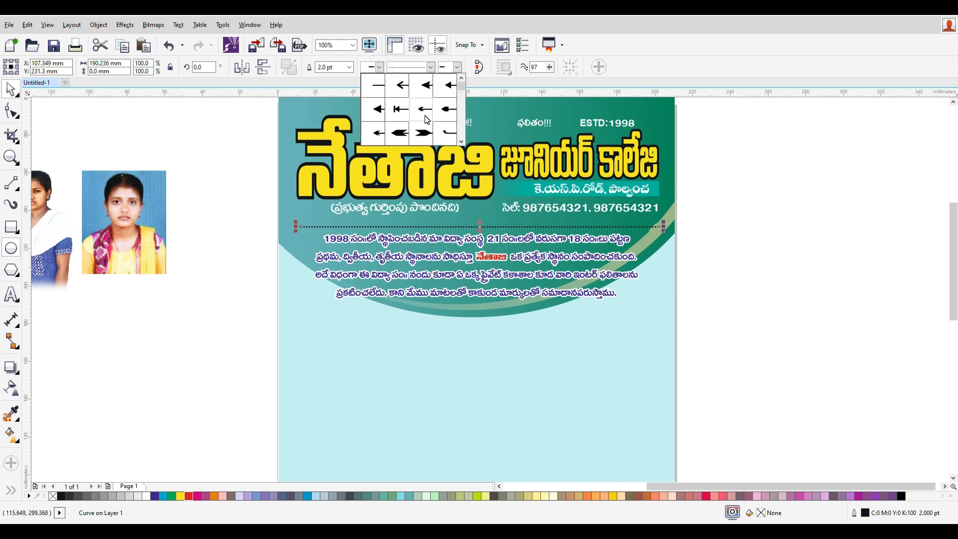
{"action": "left_click_drag", "start_coordinate": [462, 86], "coordinate": [463, 134]}
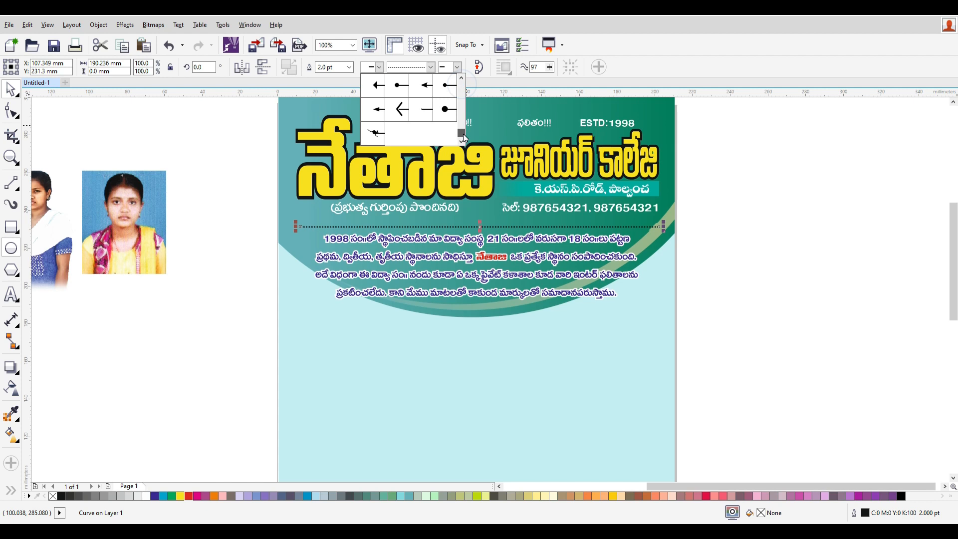
{"action": "left_click", "coordinate": [448, 86]}
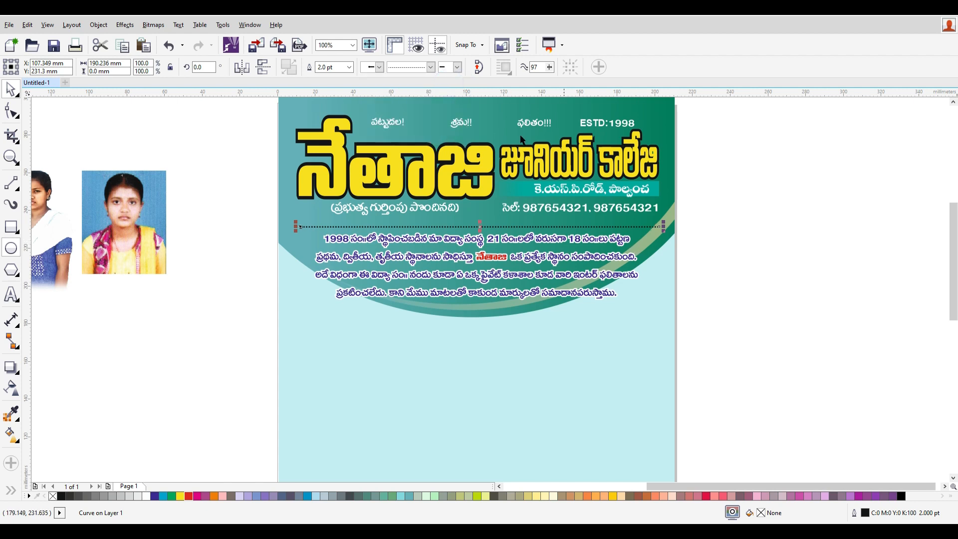
{"action": "left_click", "coordinate": [457, 67]}
{"action": "left_click", "coordinate": [539, 143]}
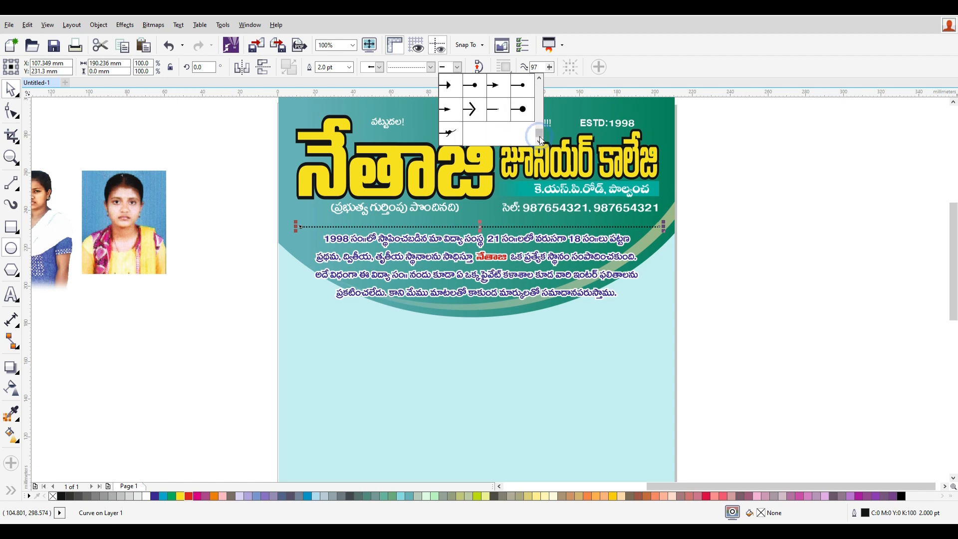
{"action": "left_click", "coordinate": [788, 239]}
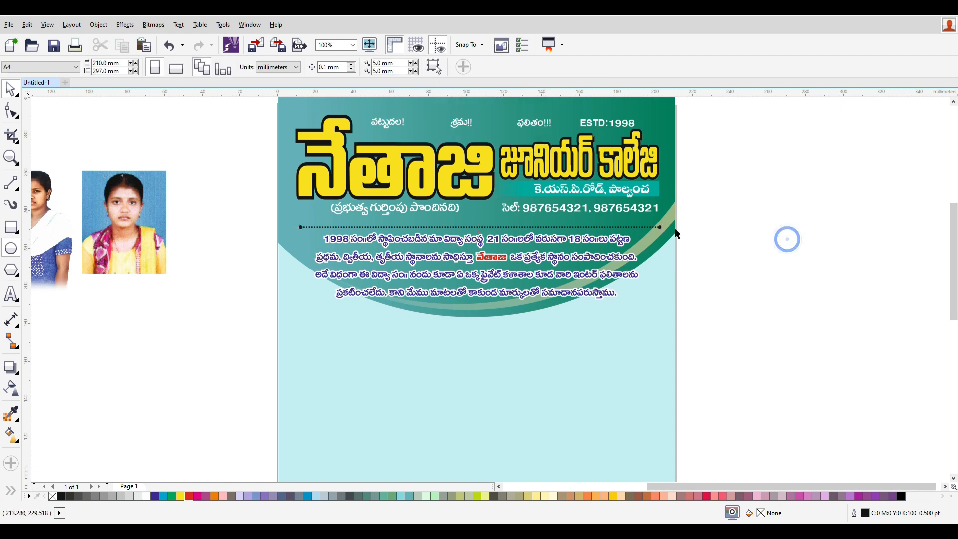
Recolour the divider line's fill and outline to light cyan C:60 M:0 Y:20 K:0.
{"action": "left_click", "coordinate": [647, 228]}
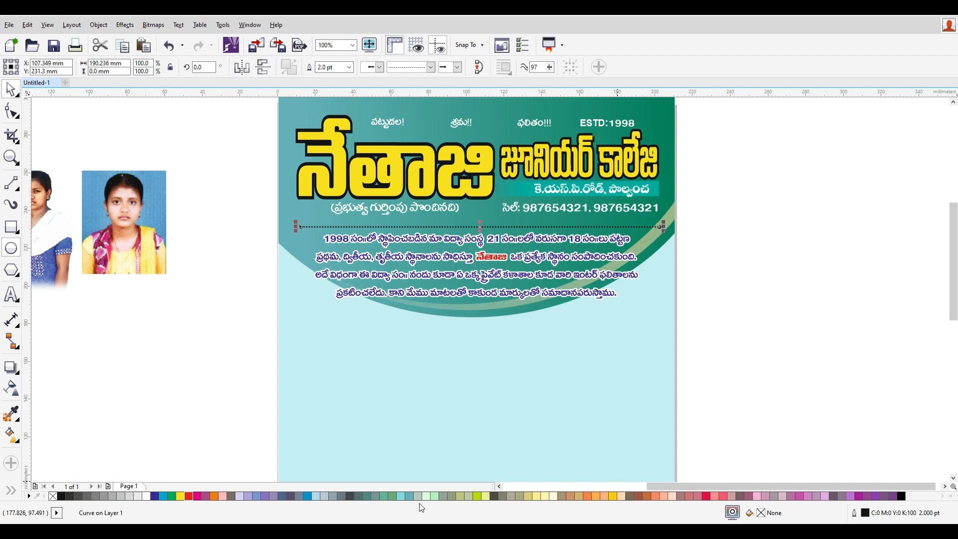
{"action": "left_click", "coordinate": [399, 496]}
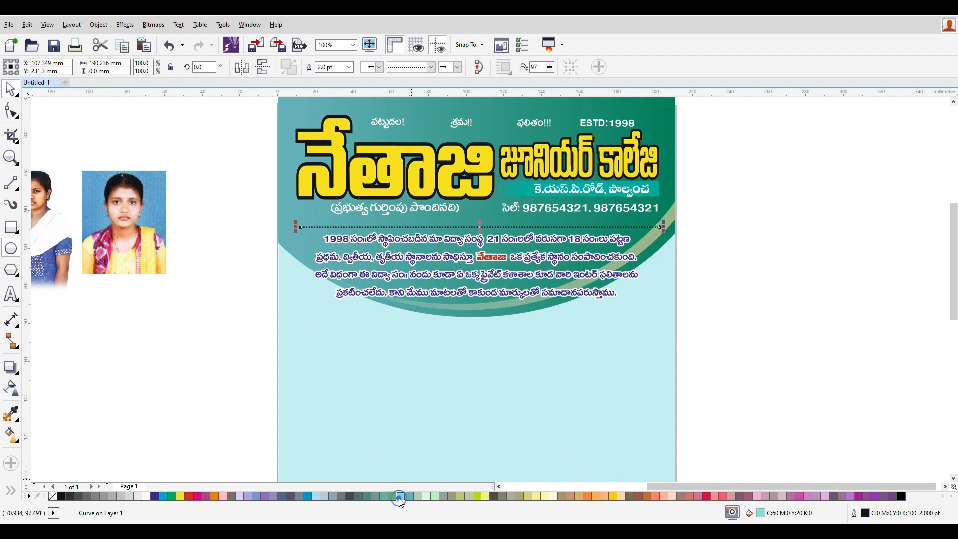
{"action": "right_click", "coordinate": [399, 497]}
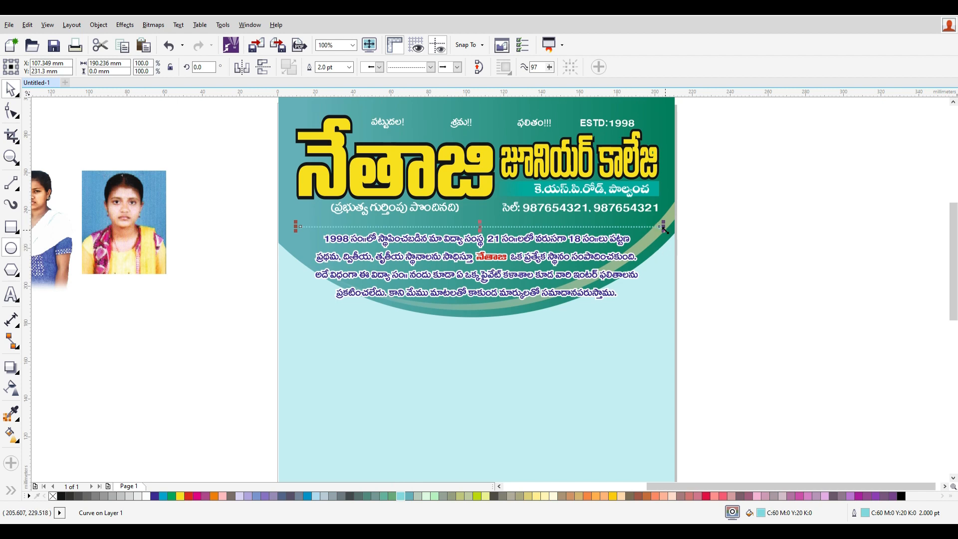
Shorten the dotted divider line to about 176 mm and centre it horizontally on the page background.
{"action": "left_click_drag", "start_coordinate": [664, 227], "coordinate": [633, 227]}
{"action": "left_click", "coordinate": [663, 120], "text": "shift"}
{"action": "key", "text": "c"}
{"action": "left_click", "coordinate": [744, 240]}
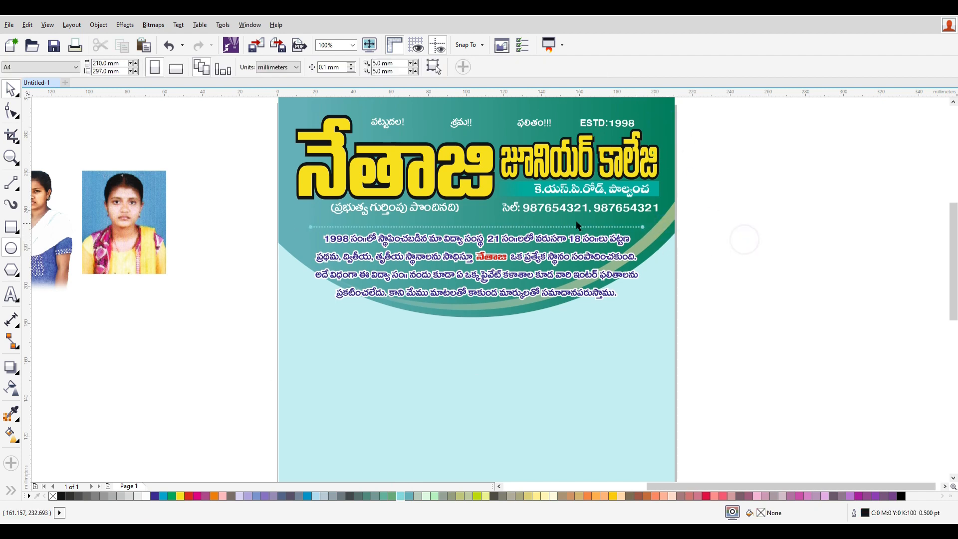
Nudge the dotted divider line up to a vertical position of about 232.8 mm.
{"action": "left_click", "coordinate": [530, 227]}
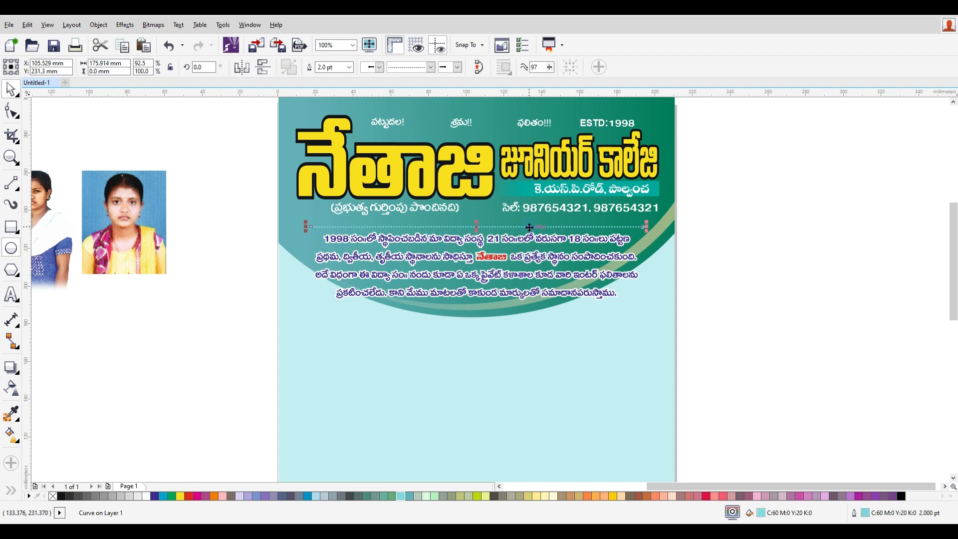
{"action": "key", "text": "Up"}
{"action": "key", "text": "Up"}
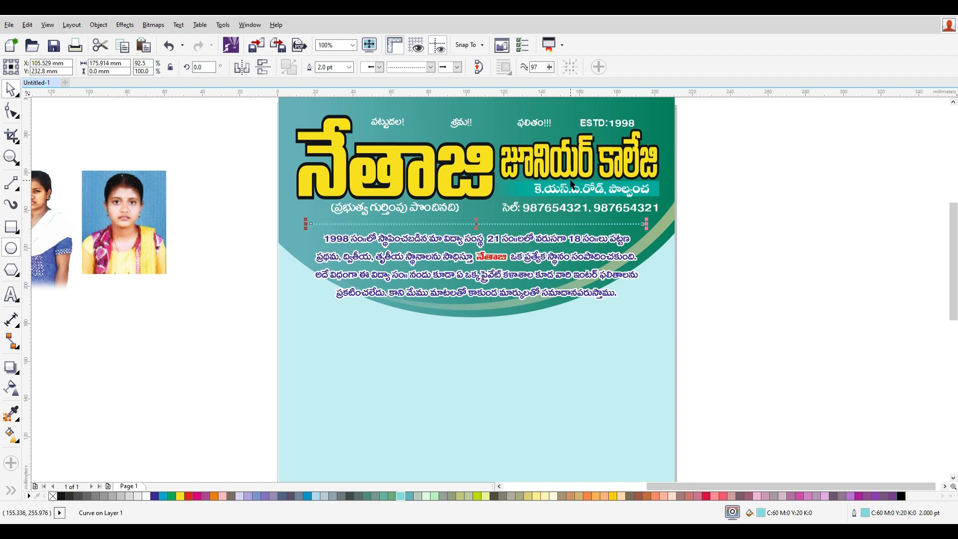
{"action": "scroll", "coordinate": [716, 265], "scroll_direction": "down", "scroll_amount": 2}
{"action": "left_click", "coordinate": [749, 301]}
{"action": "left_click_drag", "start_coordinate": [802, 334], "coordinate": [581, 214]}
{"action": "scroll", "coordinate": [828, 353], "scroll_direction": "up", "scroll_amount": 2}
{"action": "scroll", "coordinate": [950, 314], "scroll_direction": "down", "scroll_amount": 1}
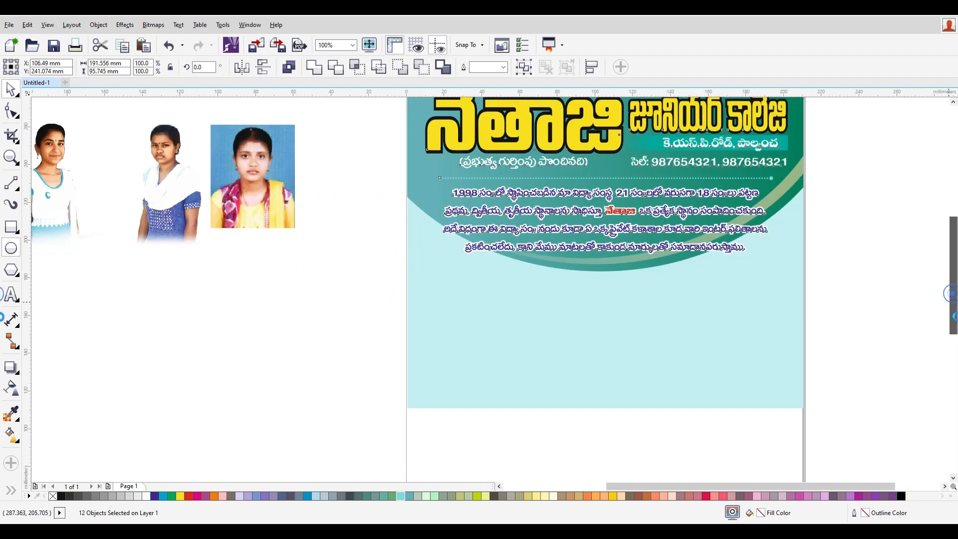
{"action": "scroll", "coordinate": [868, 345], "scroll_direction": "down", "scroll_amount": 1}
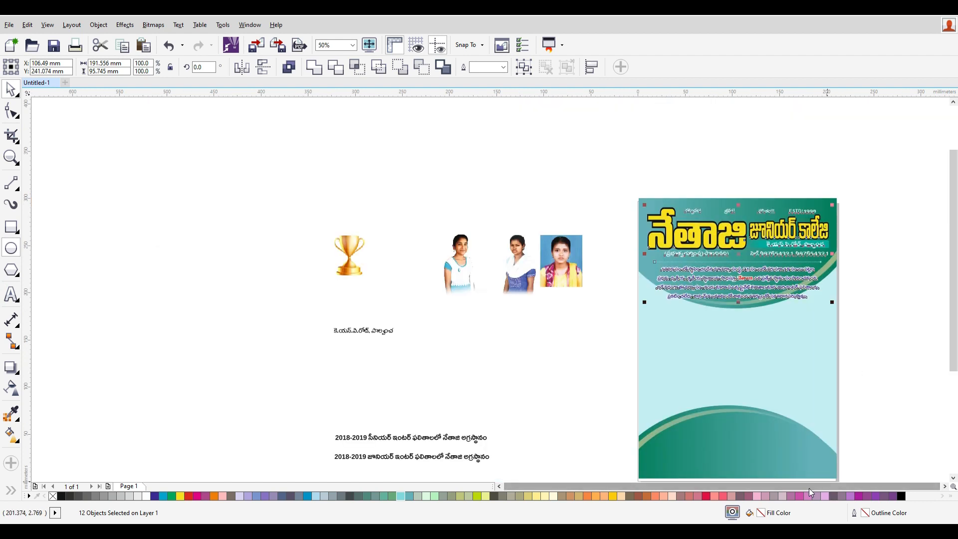
{"action": "left_click", "coordinate": [809, 487]}
{"action": "scroll", "coordinate": [884, 278], "scroll_direction": "up", "scroll_amount": 1}
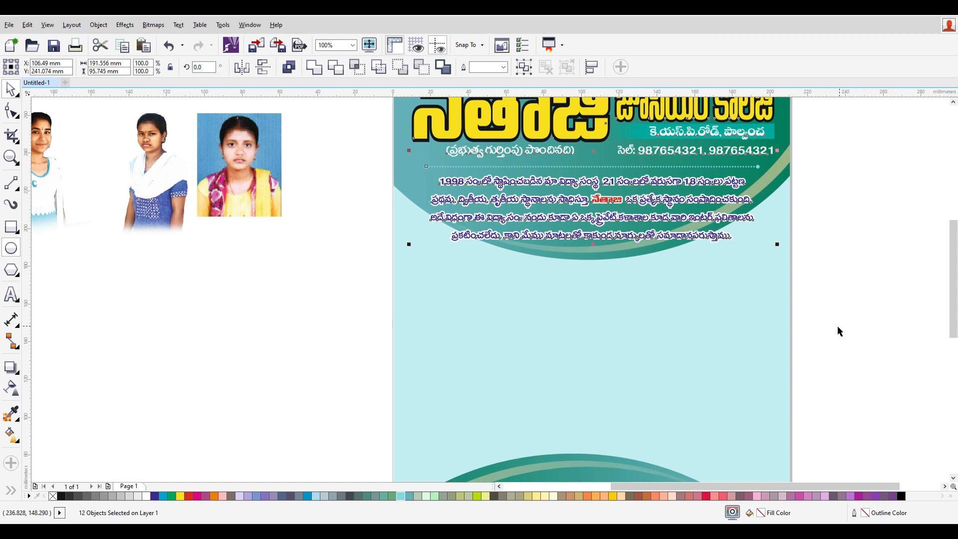
{"action": "scroll", "coordinate": [762, 341], "scroll_direction": "down", "scroll_amount": 1}
{"action": "left_click", "coordinate": [826, 349]}
{"action": "scroll", "coordinate": [829, 381], "scroll_direction": "up", "scroll_amount": 1}
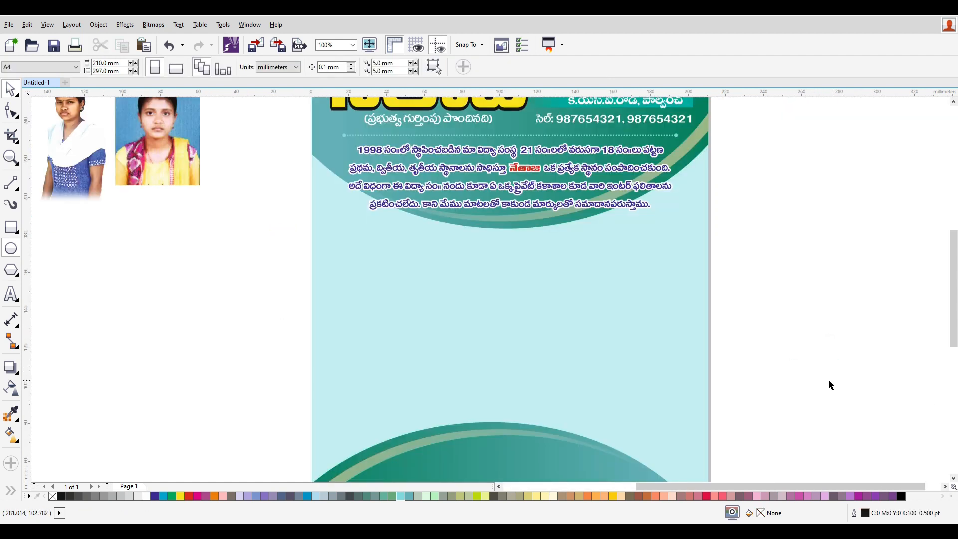
{"action": "left_click_drag", "start_coordinate": [956, 264], "coordinate": [934, 295]}
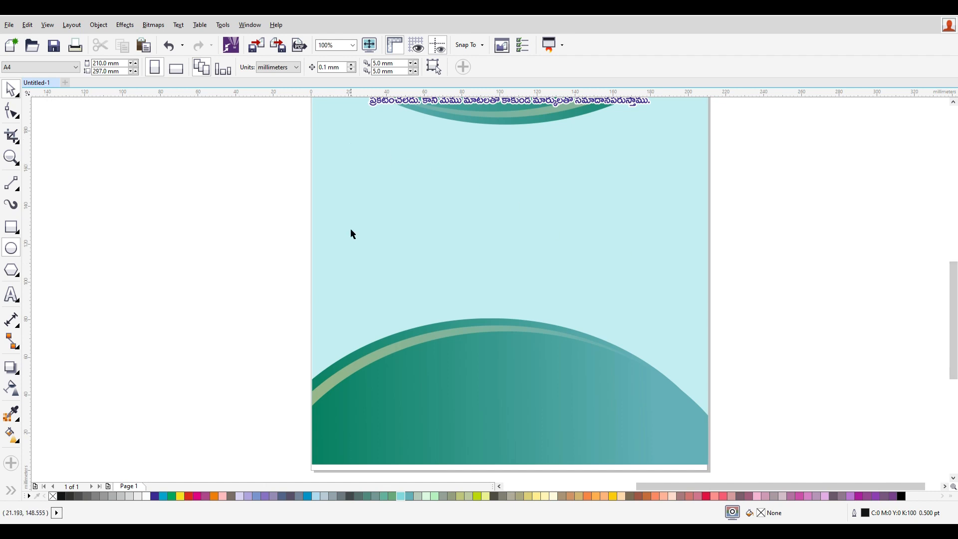